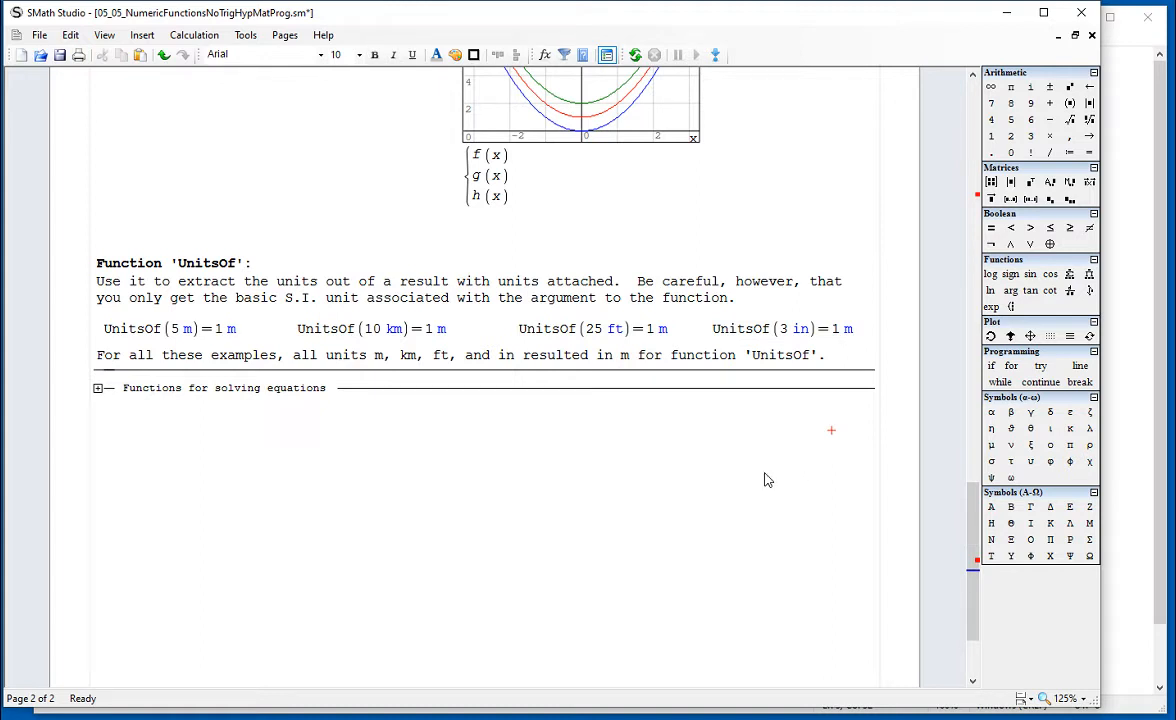
# Insert two blank lines between the row of UnitsOf examples and the closing sentence about all these examples
pyautogui.click(830, 340)
pyautogui.press('Return')
pyautogui.press('Return')
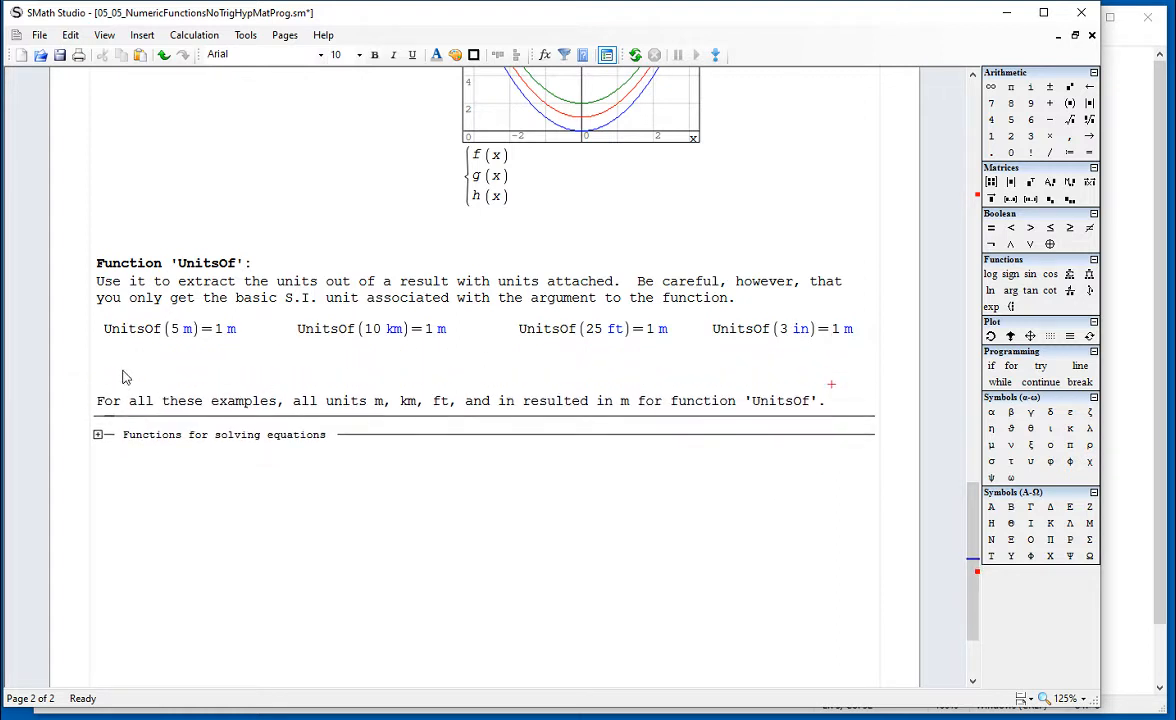
# Add and evaluate UnitsOf(5 in/s) below the UnitsOf(5 m) example, entering in and s as units
pyautogui.click(101, 360)
pyautogui.write('UnitsOf(')
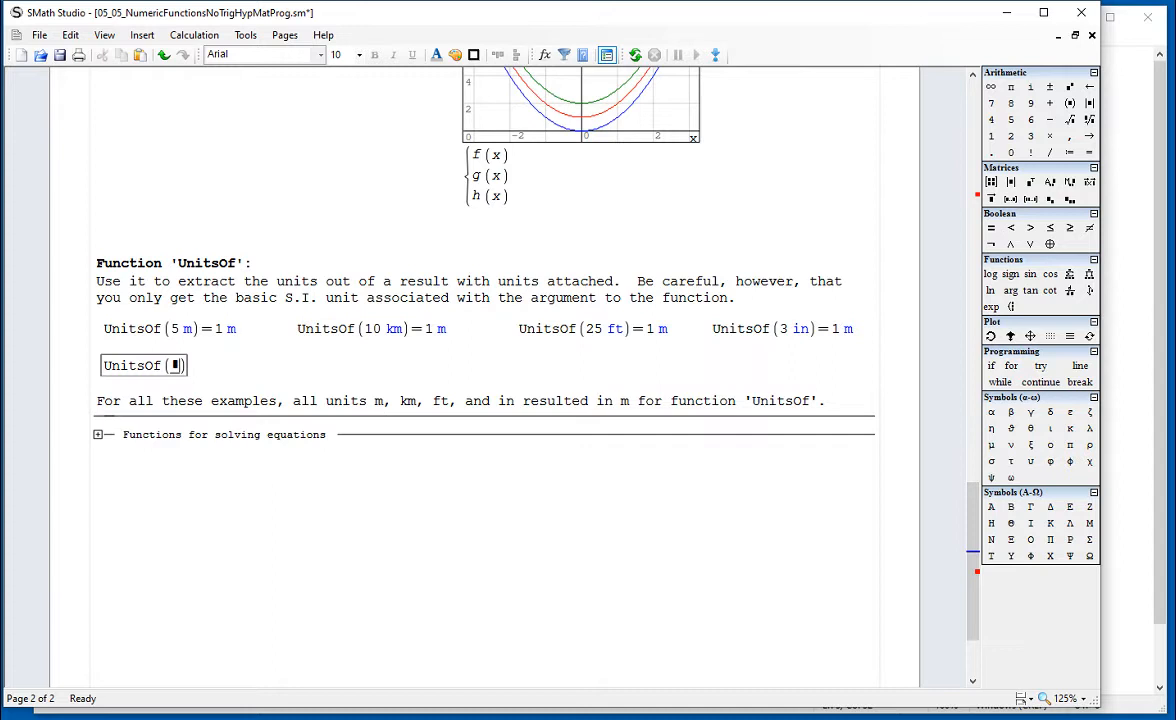
pyautogui.write('5in')
pyautogui.press('BackSpace')
pyautogui.press('BackSpace')
pyautogui.write('i')
pyautogui.press('BackSpace')
pyautogui.write("'")
pyautogui.write('in/')
pyautogui.write('s')
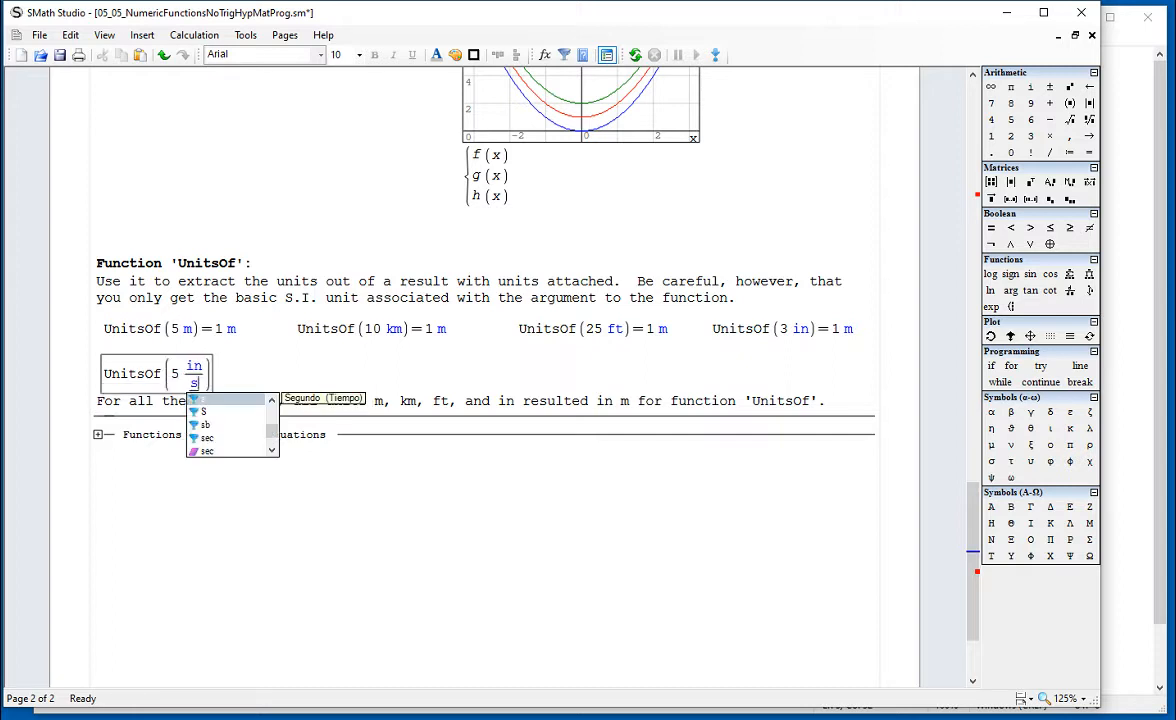
pyautogui.press('Left')
pyautogui.write("'")
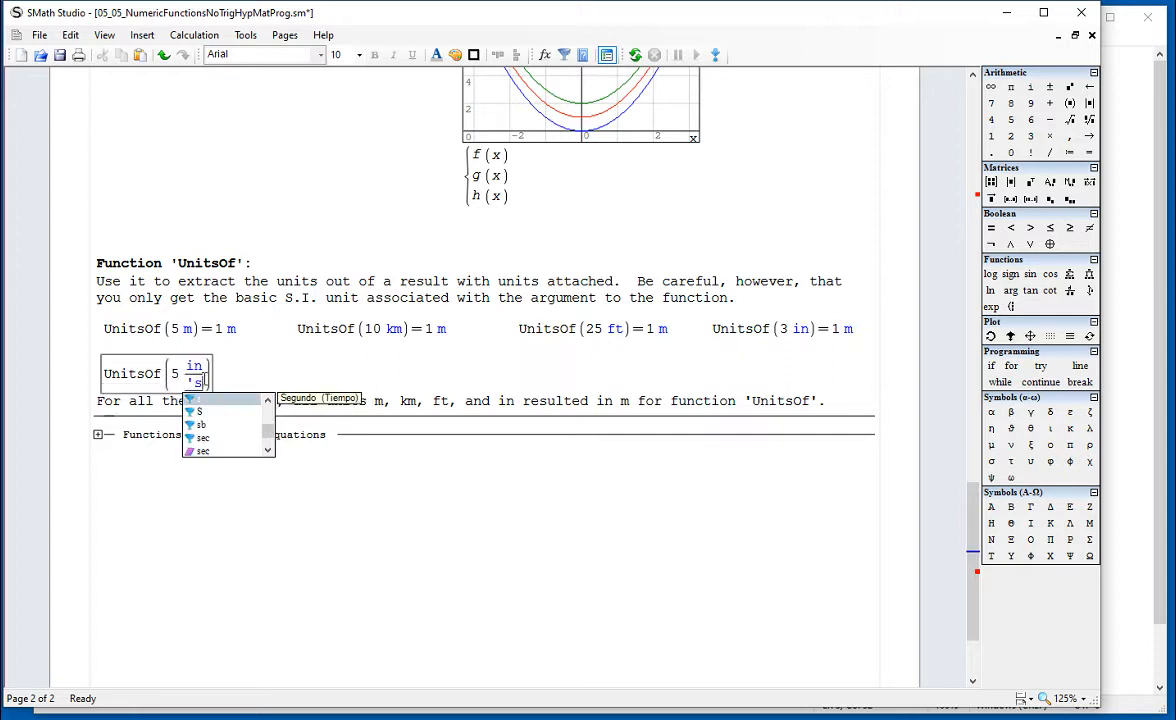
pyautogui.press('Right')
pyautogui.write('=')
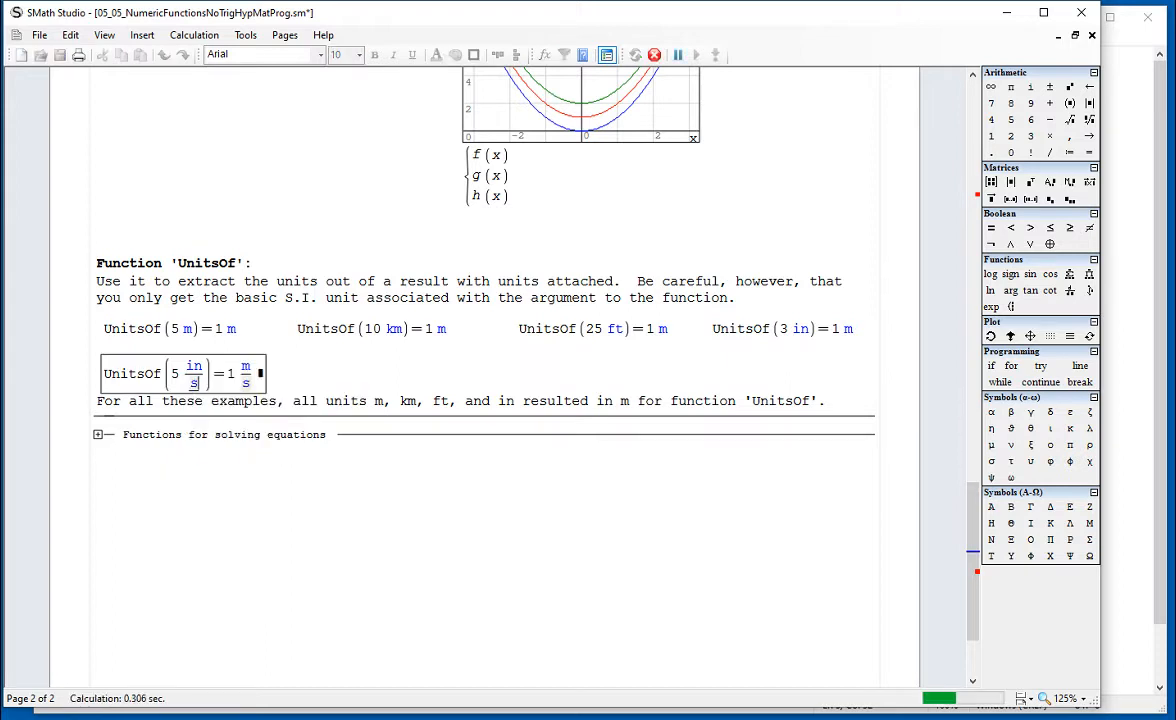
# Add another blank line between the new UnitsOf example and the closing sentence
pyautogui.click(313, 380)
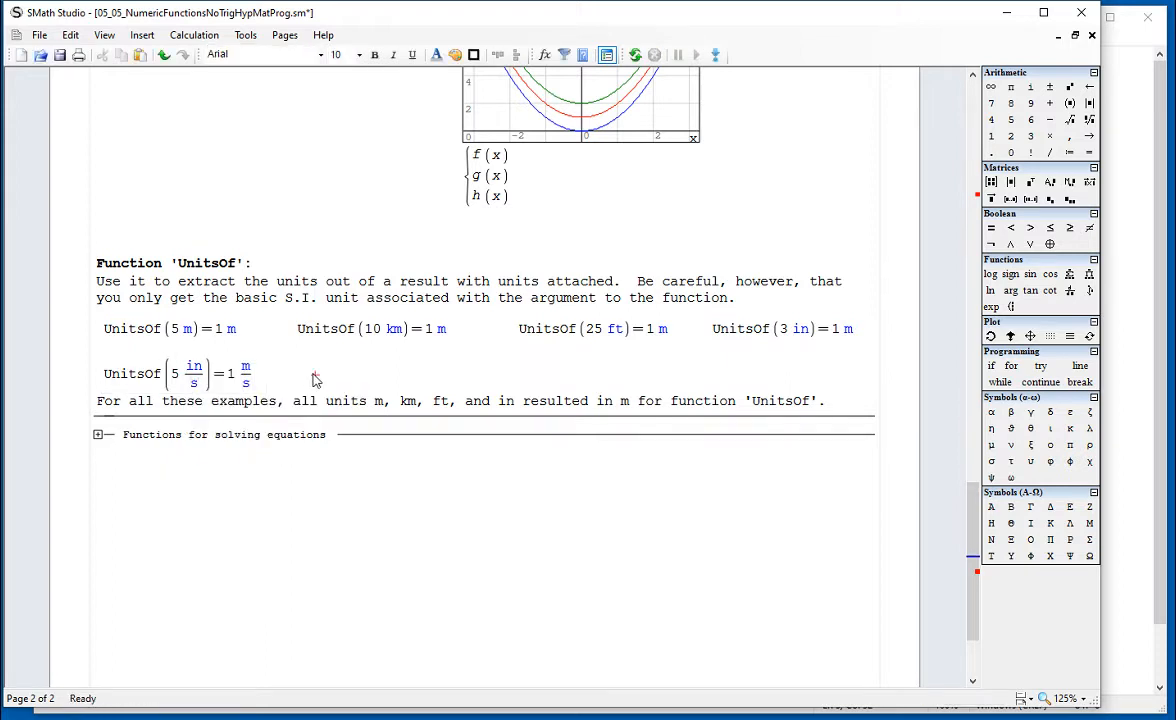
pyautogui.press('Return')
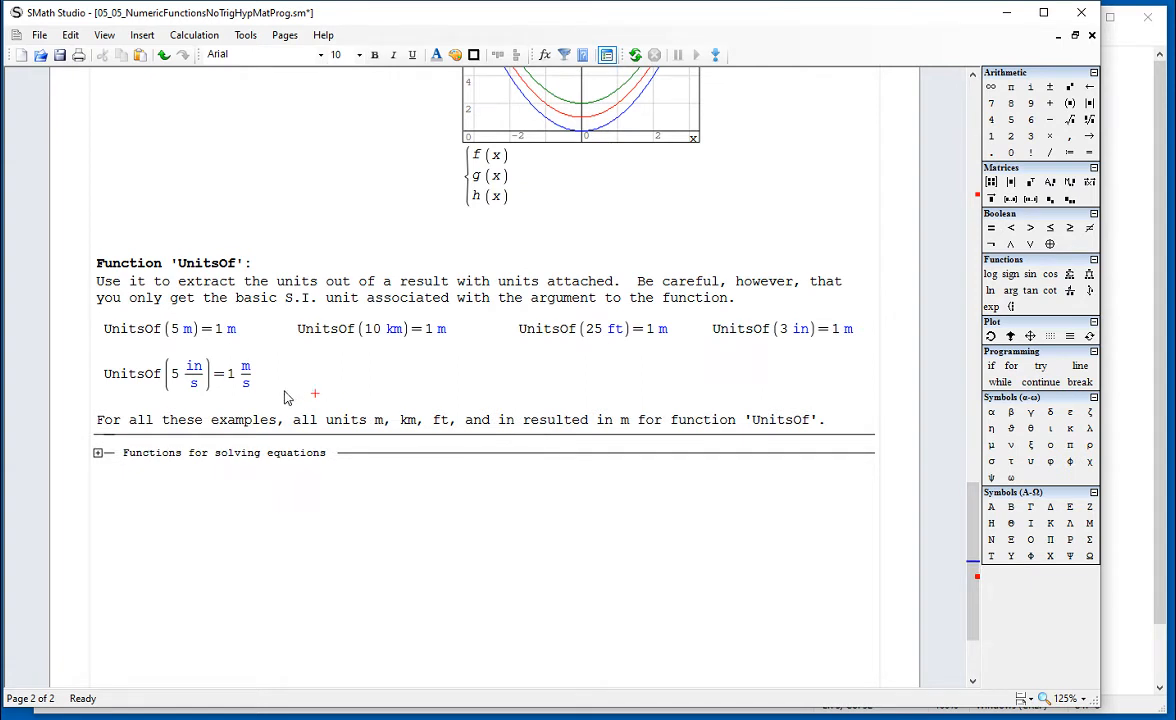
pyautogui.click(252, 390)
pyautogui.doubleClick(246, 380)
pyautogui.click(307, 377)
# Collapse the section 'Functions applicable to expressions' and expand the section 'Functions for solving equations'
pyautogui.scroll(-1, 390, 340)
pyautogui.scroll(5, 389, 342)
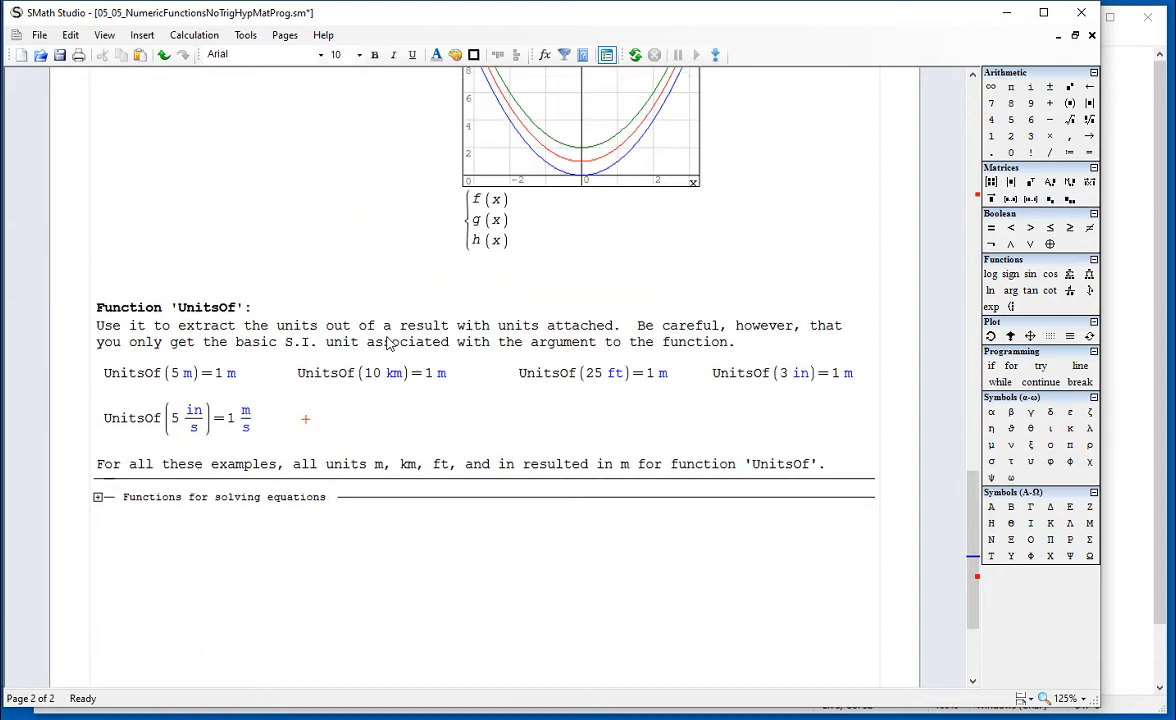
pyautogui.scroll(12, 389, 343)
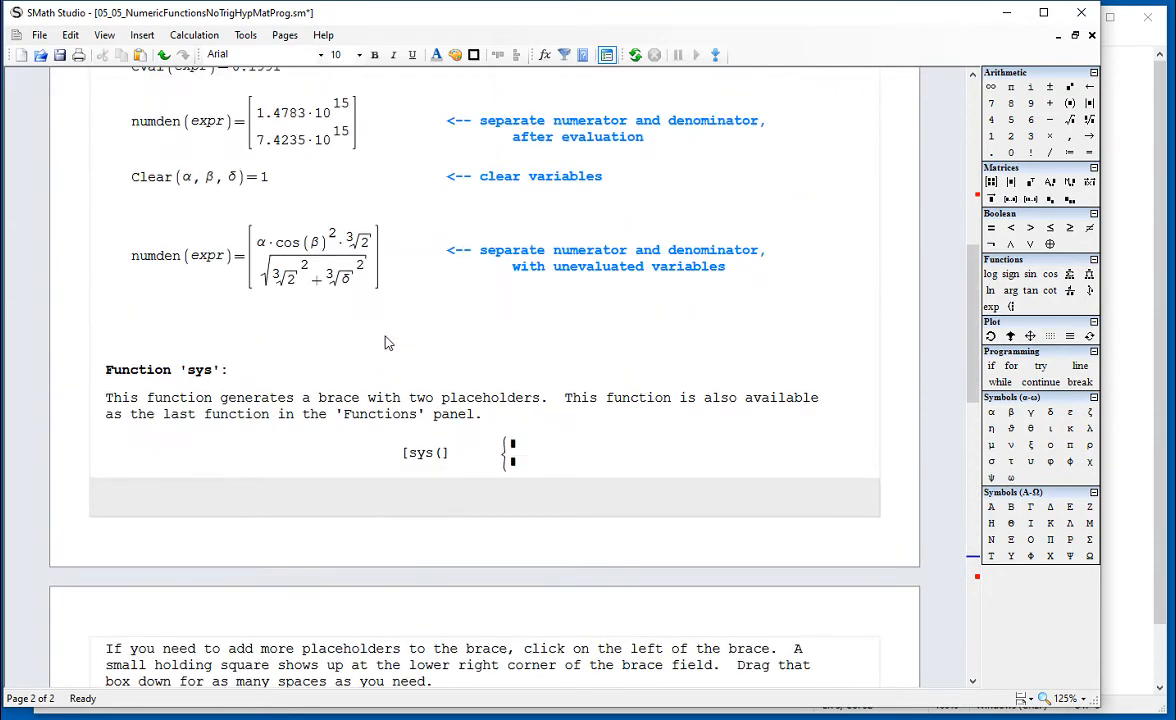
pyautogui.scroll(3, 388, 342)
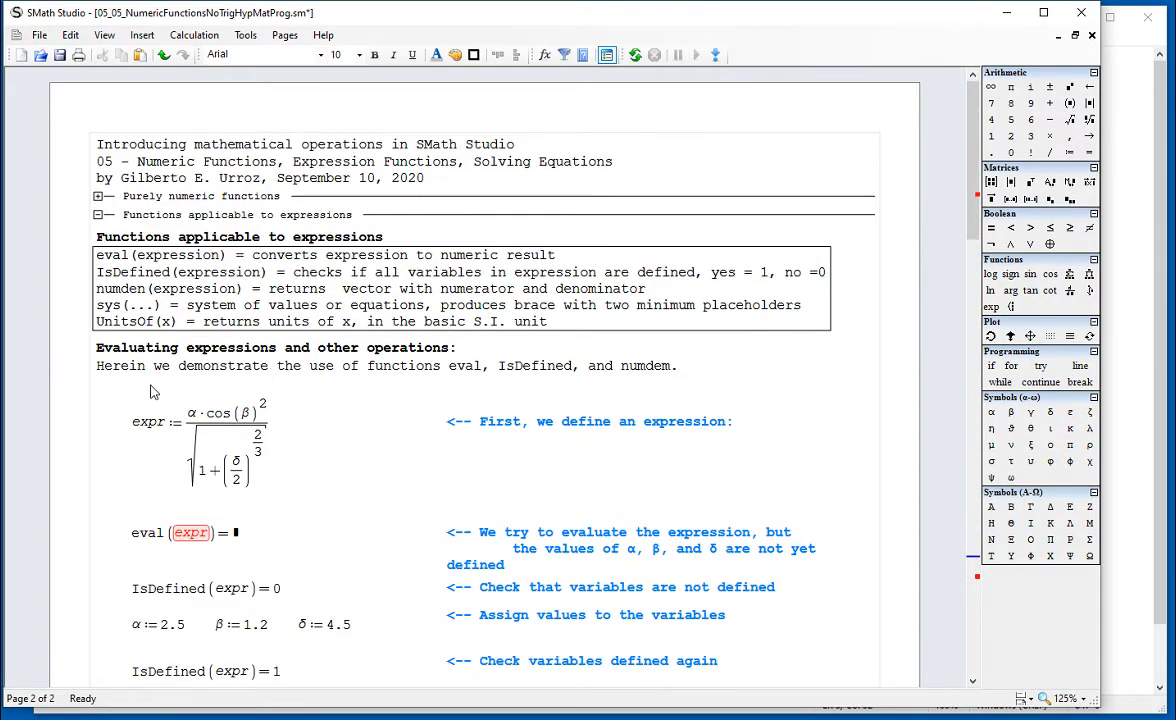
pyautogui.click(99, 323)
pyautogui.doubleClick(129, 325)
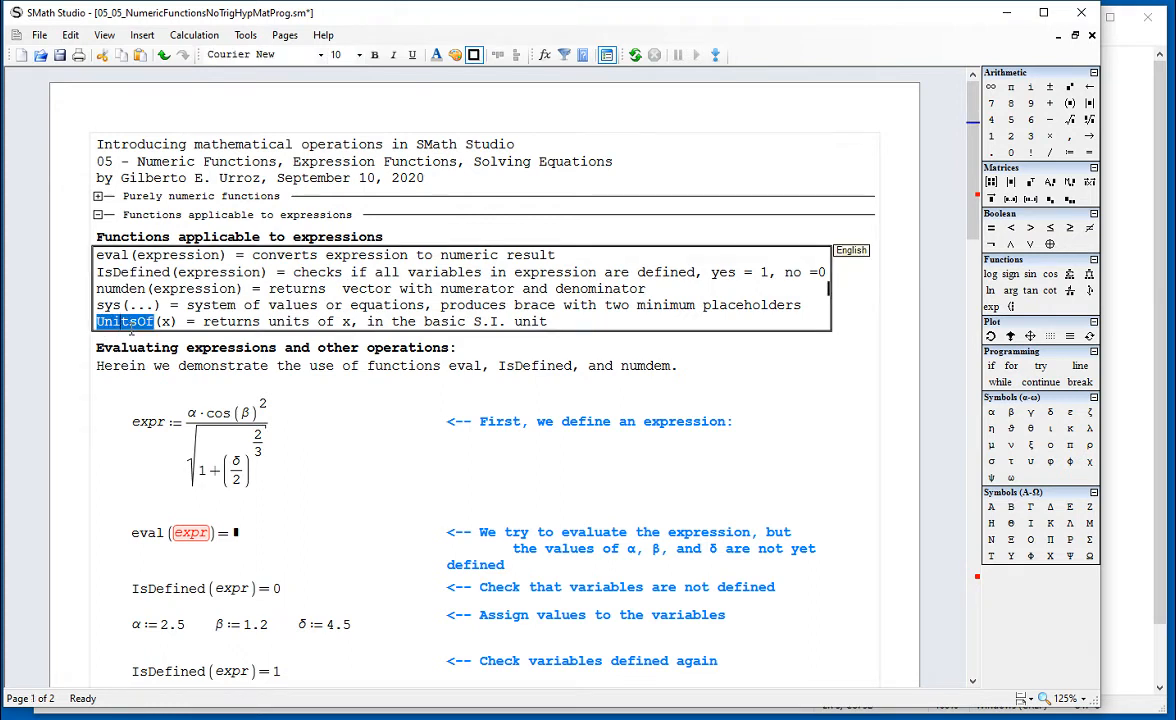
pyautogui.click(98, 214)
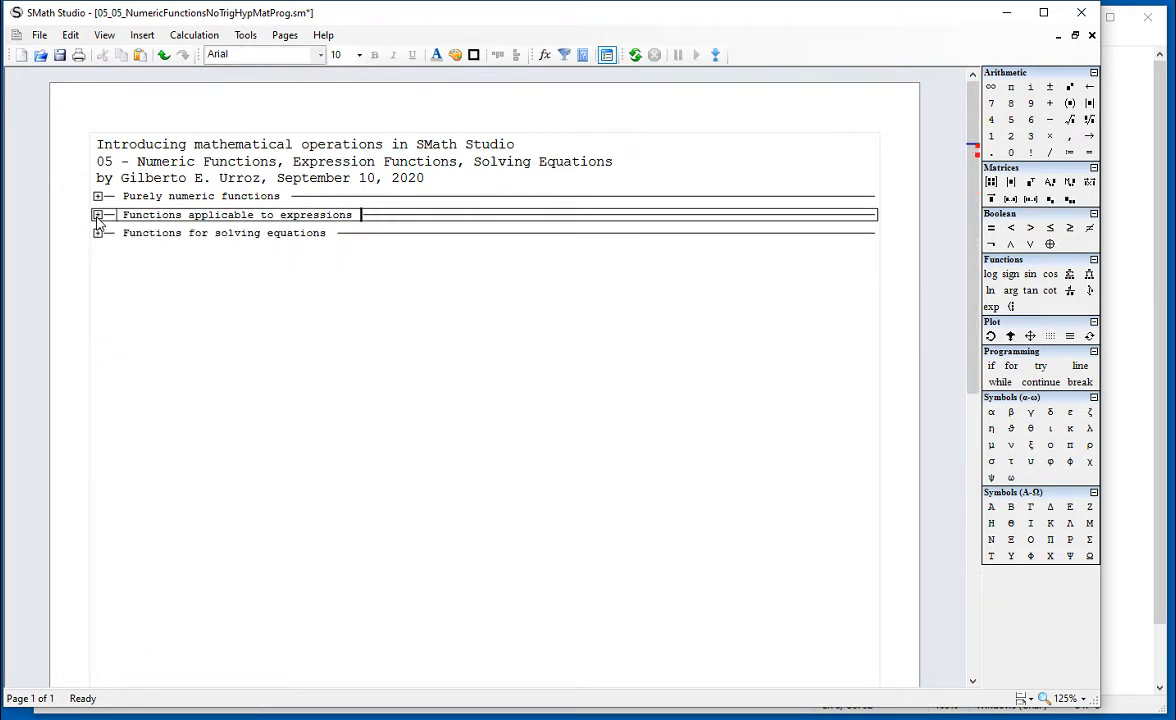
pyautogui.click(98, 233)
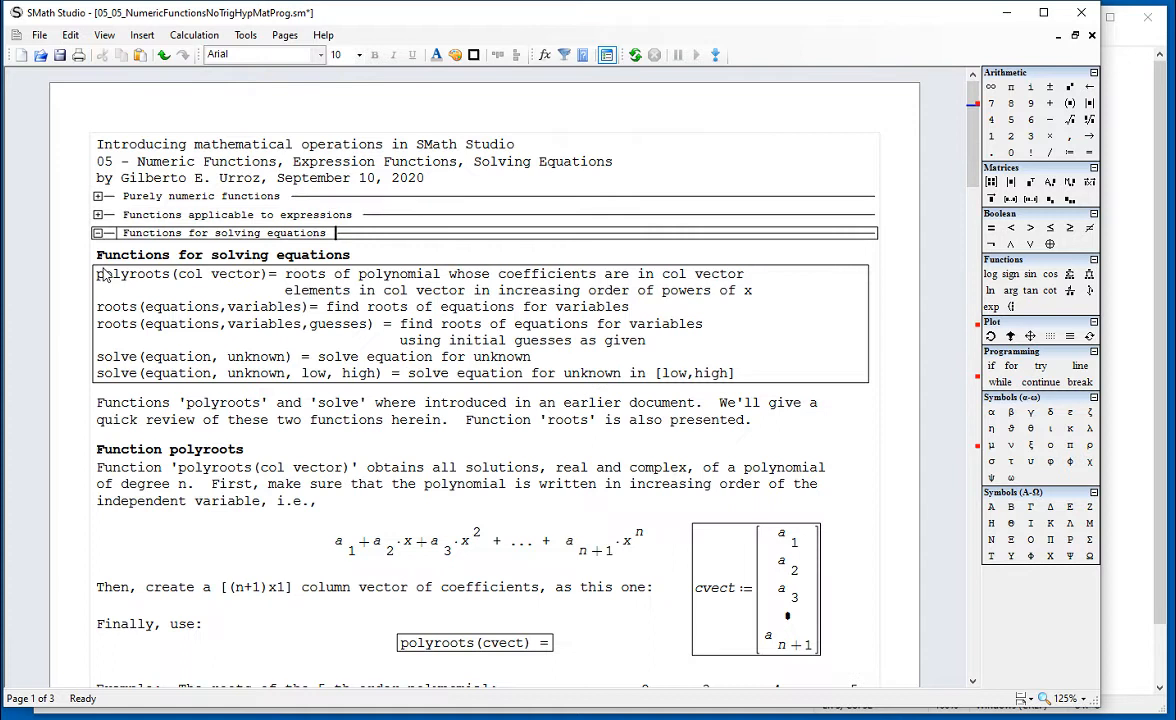
# Review the list of equation-solving functions and how the general polynomial's coefficients map to the column vector cvect
pyautogui.scroll(-1, 115, 285)
pyautogui.doubleClick(104, 229)
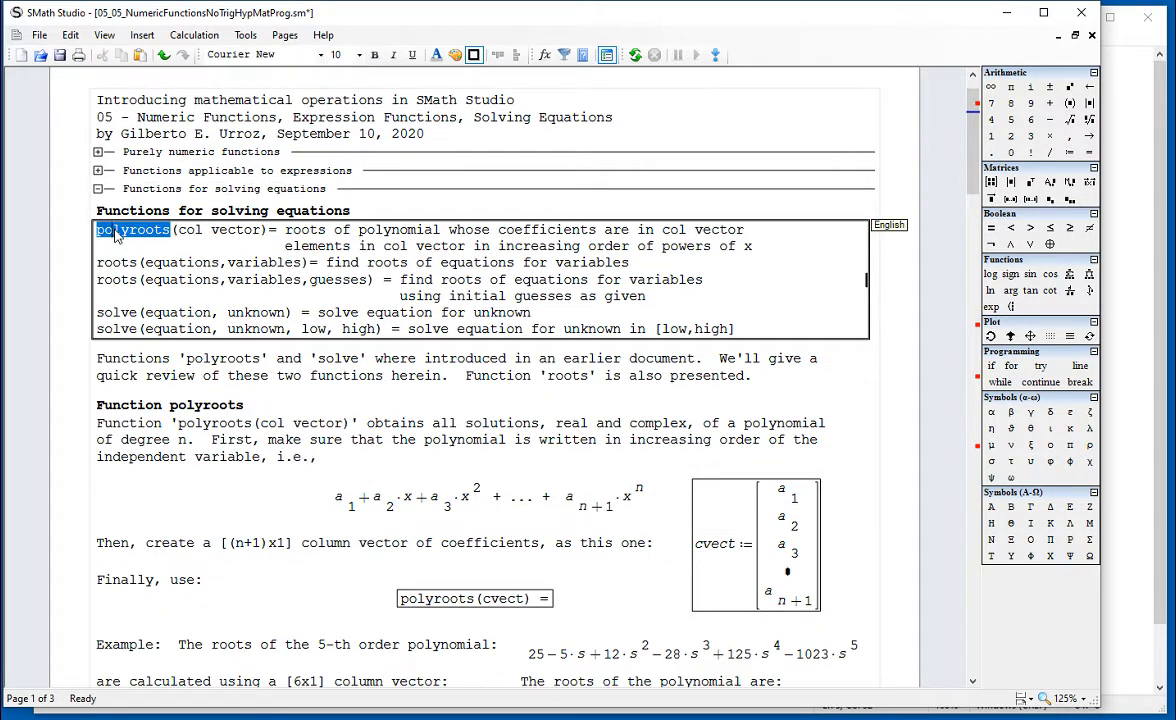
pyautogui.click(116, 267)
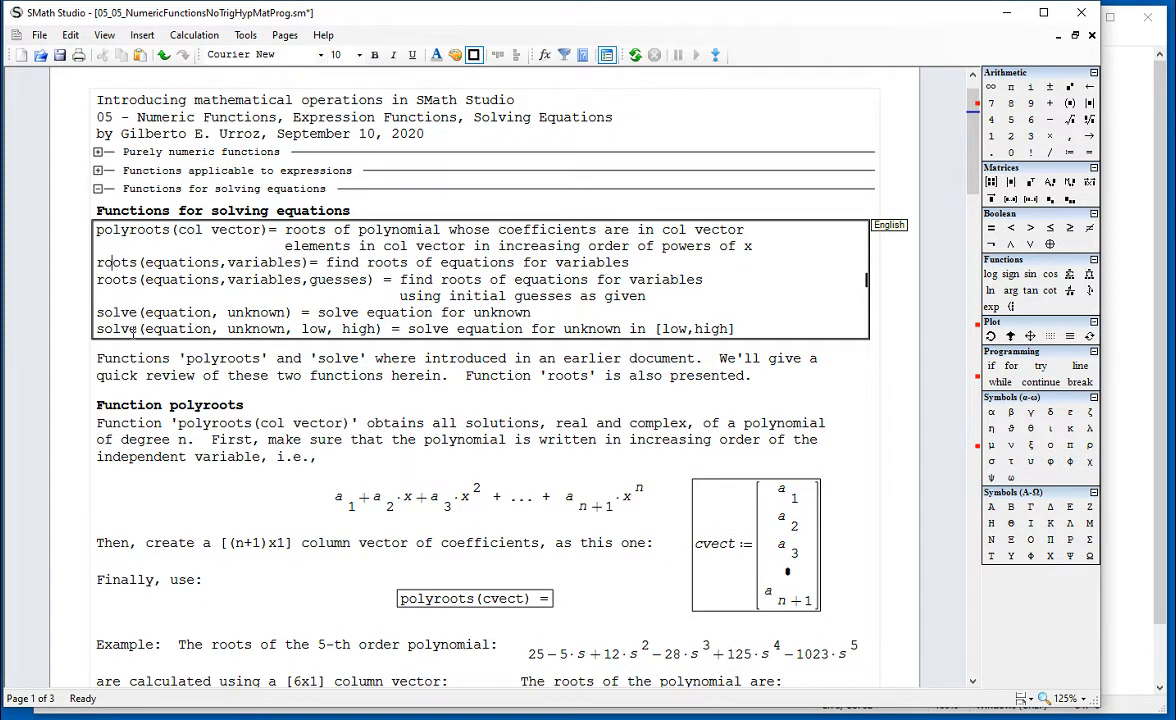
pyautogui.click(122, 312)
pyautogui.scroll(-3, 228, 394)
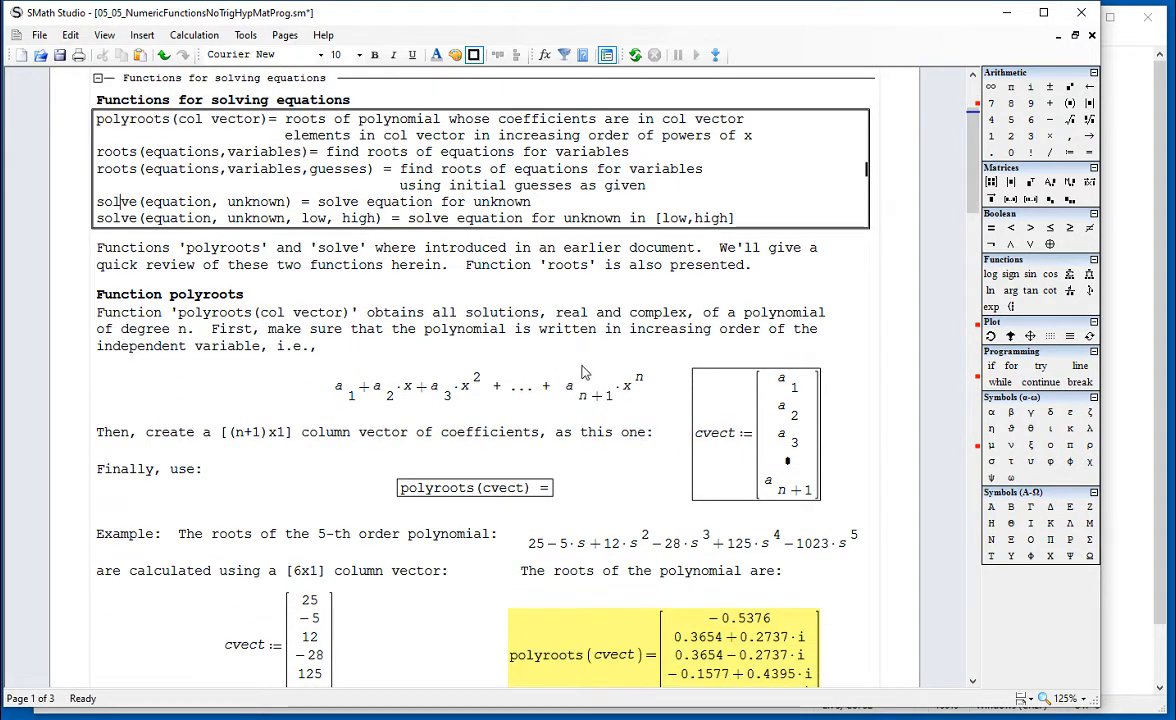
pyautogui.moveTo(657, 401); pyautogui.dragTo(277, 401)
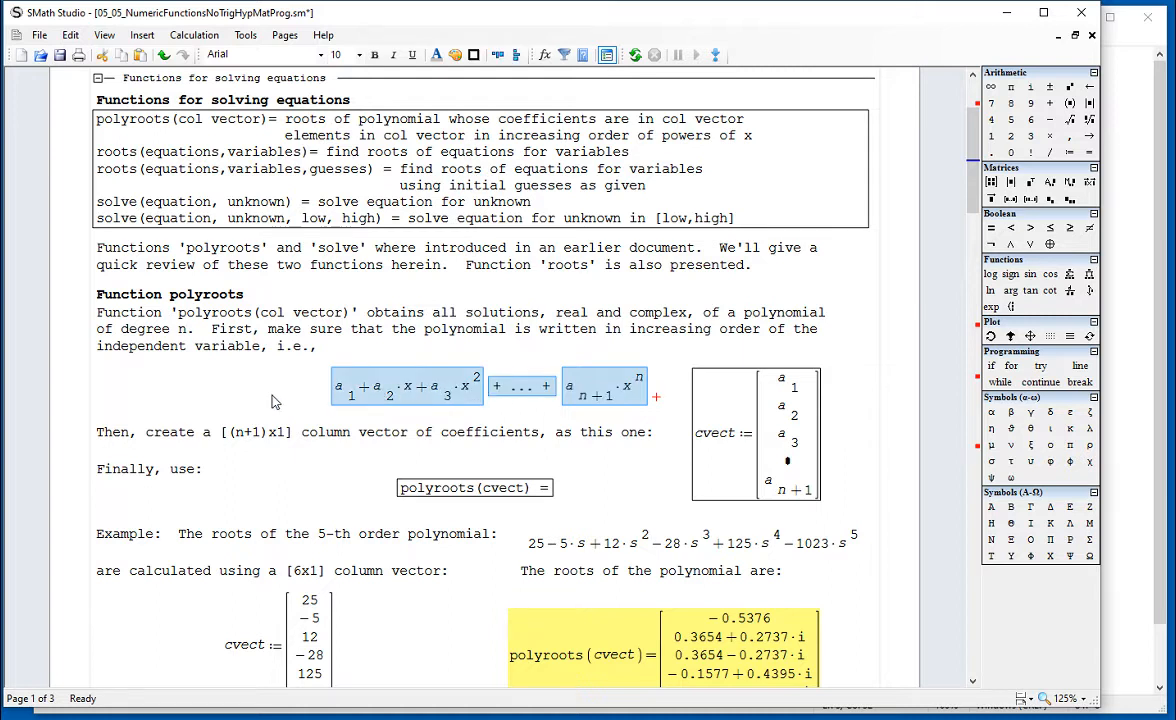
pyautogui.click(270, 397)
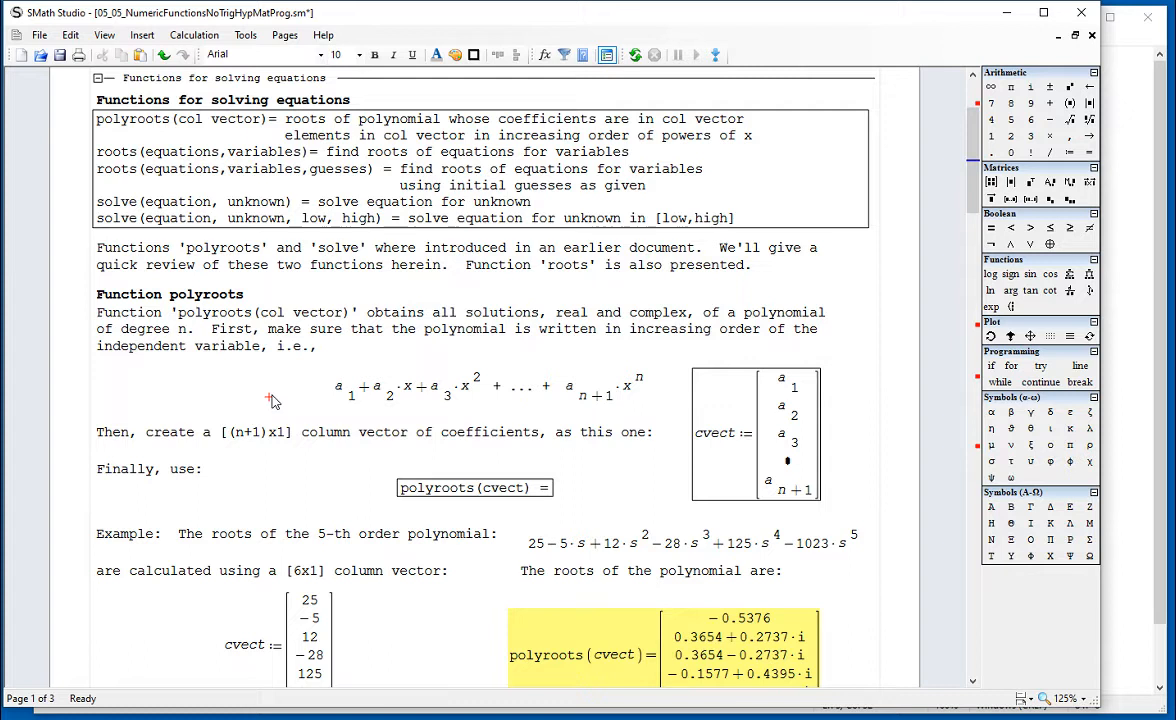
pyautogui.doubleClick(705, 440)
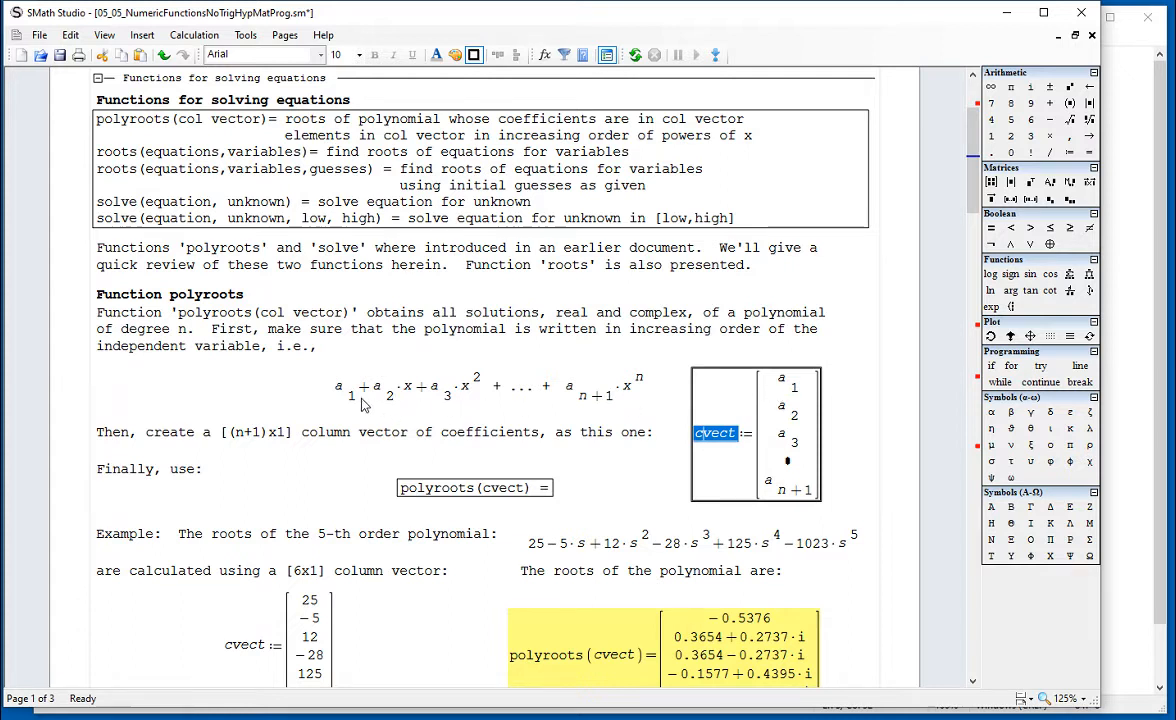
pyautogui.click(336, 374)
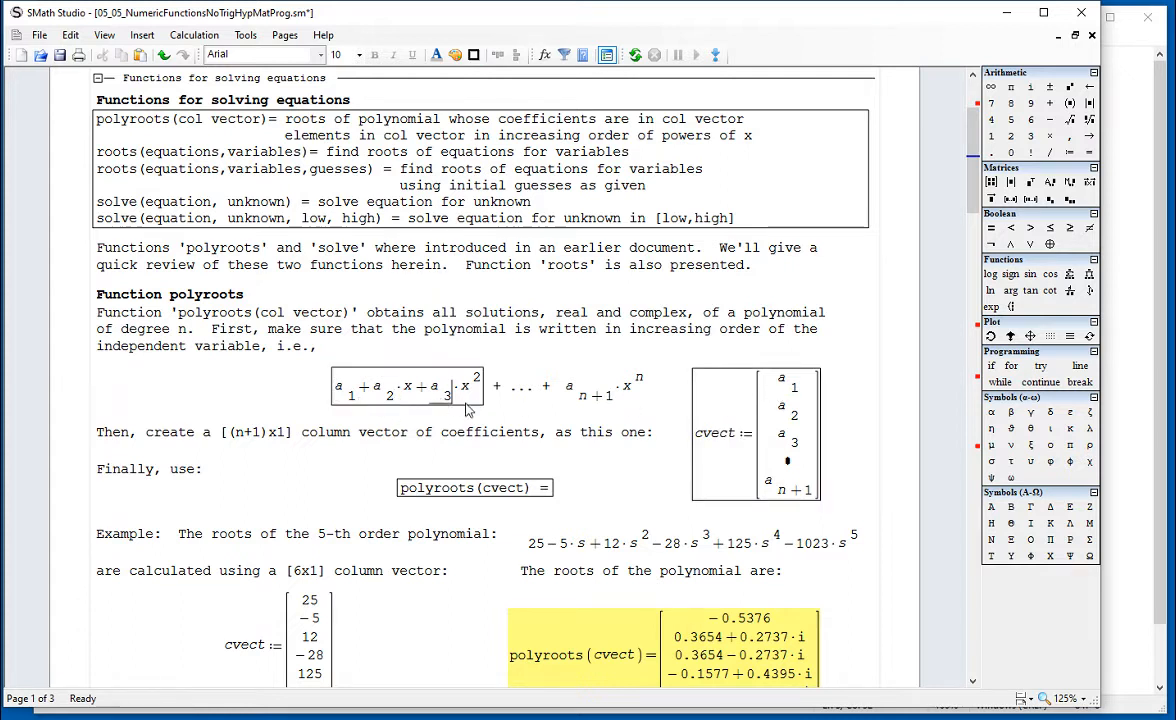
pyautogui.moveTo(797, 426)
pyautogui.moveTo(808, 497)
pyautogui.click(599, 473)
pyautogui.scroll(-3, 599, 478)
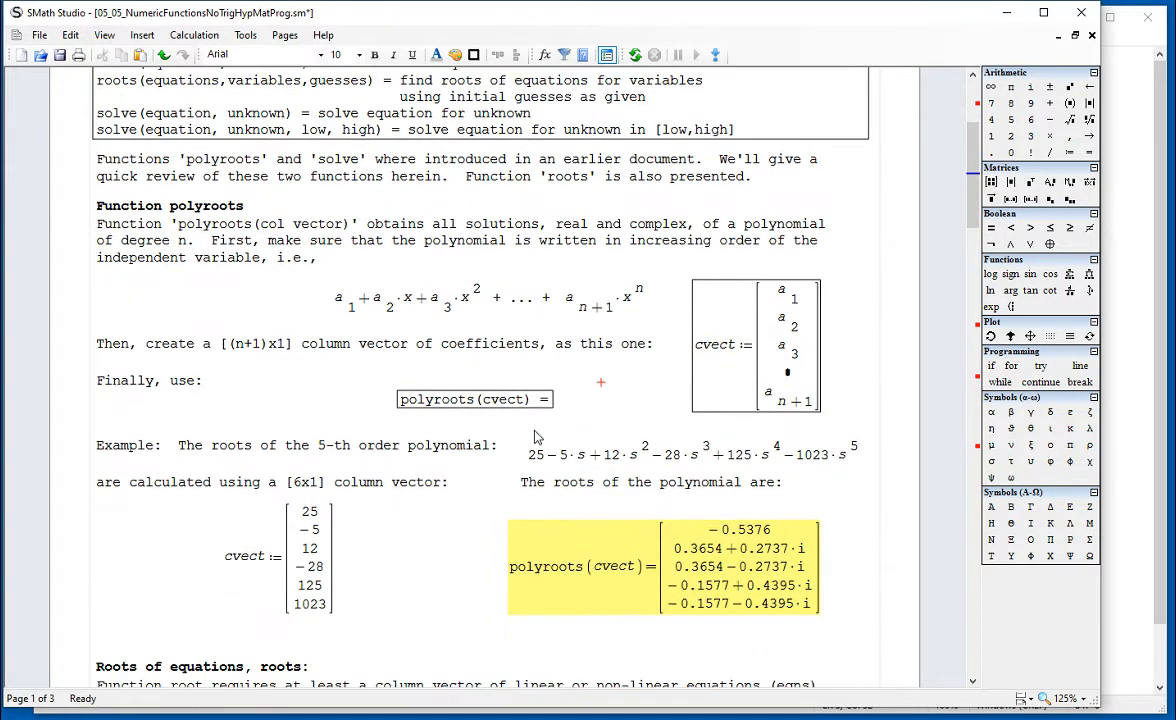
# Examine the polyroots(cvect) syntax and compare the 5th-order example polynomial with its column vector of coefficients
pyautogui.moveTo(527, 424); pyautogui.dragTo(525, 408)
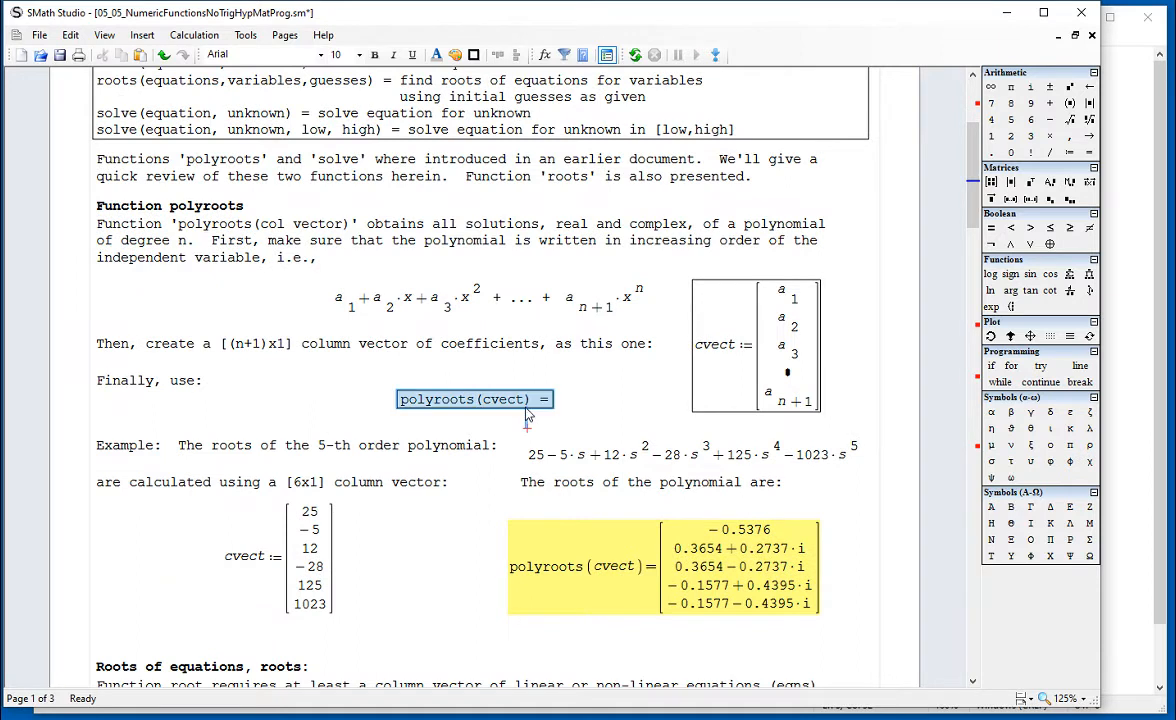
pyautogui.click(572, 382)
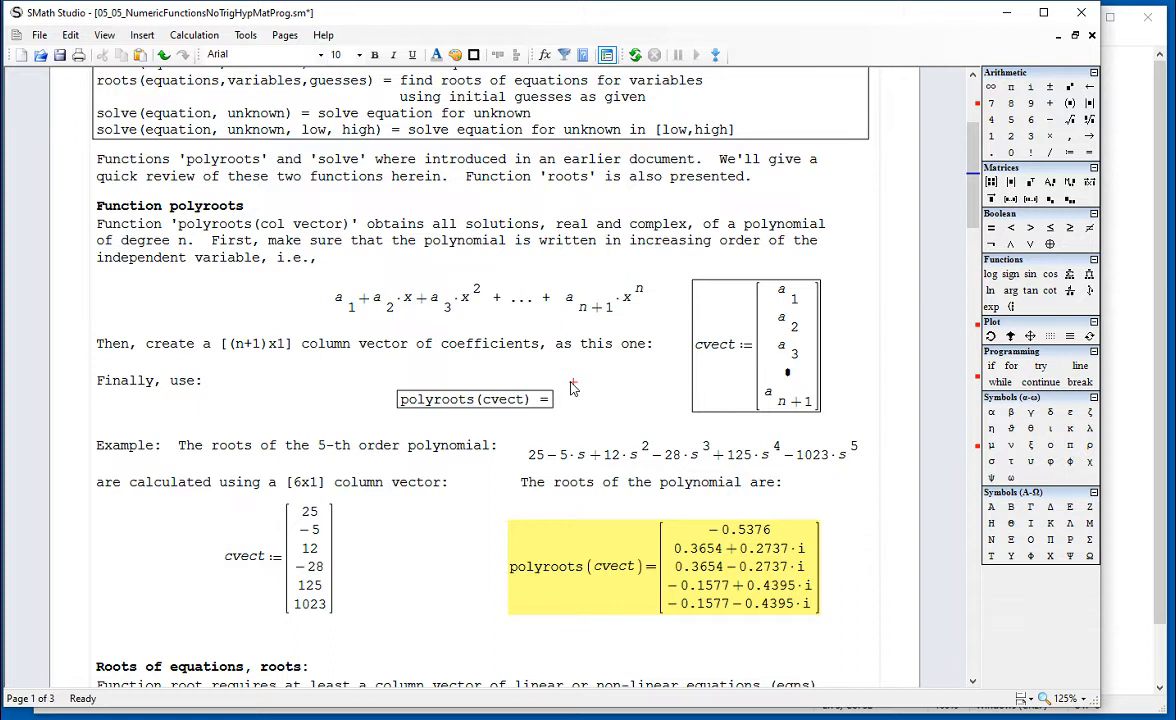
pyautogui.click(533, 446)
pyautogui.moveTo(533, 446); pyautogui.dragTo(847, 481)
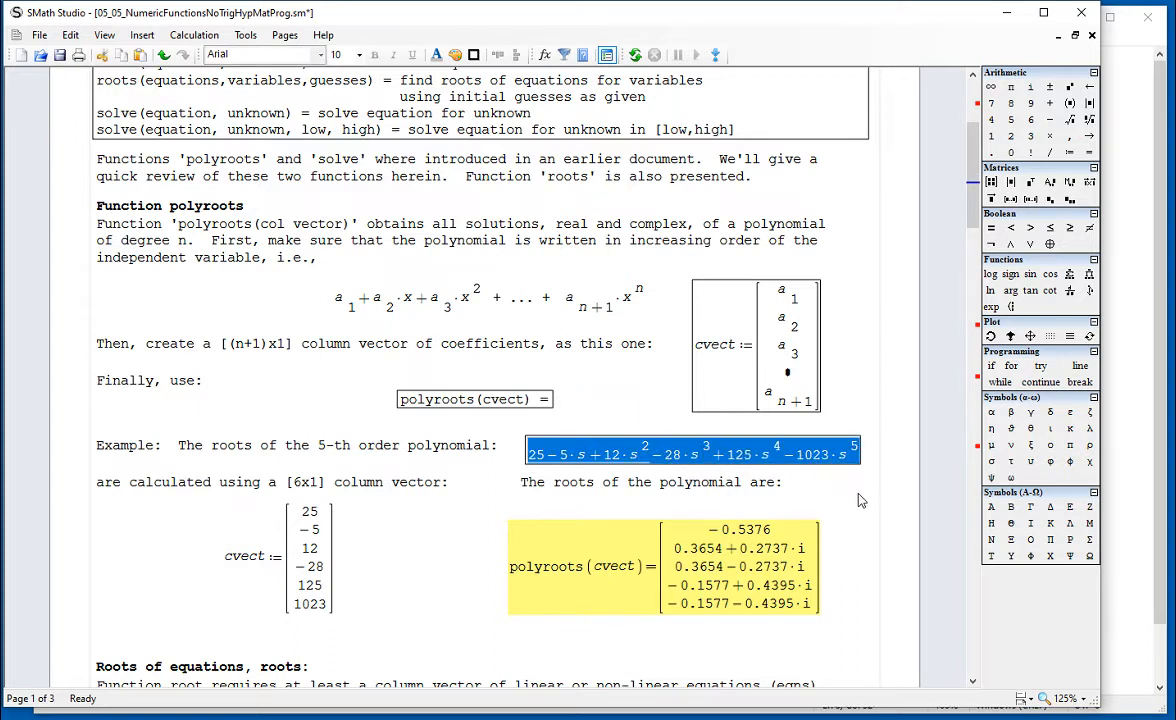
pyautogui.click(858, 494)
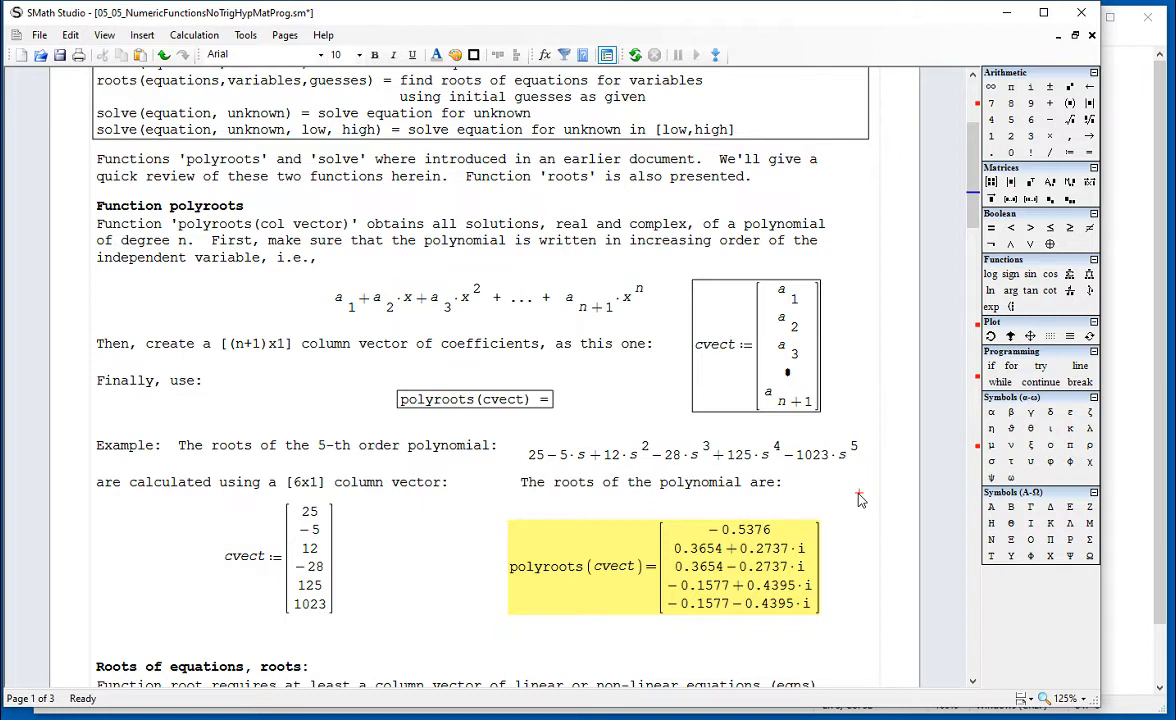
pyautogui.moveTo(538, 457); pyautogui.dragTo(880, 470)
pyautogui.click(849, 475)
pyautogui.click(318, 520)
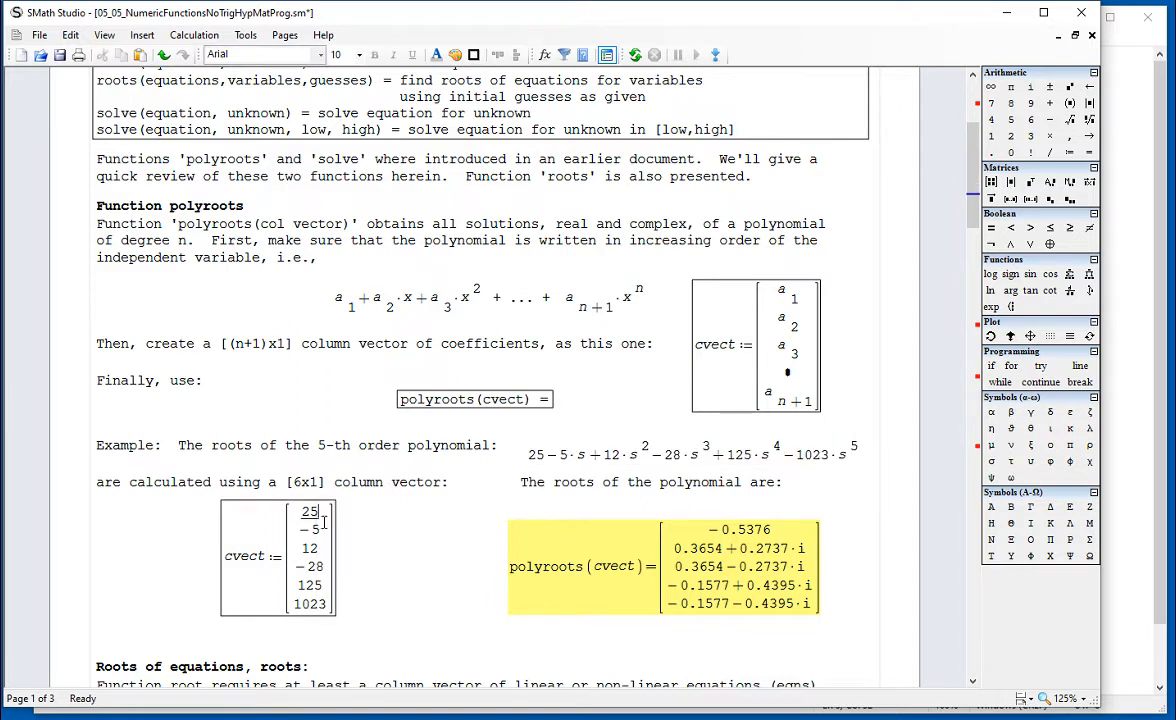
pyautogui.click(322, 531)
pyautogui.click(330, 573)
# Delete the example's 6x1 cvect definition and place the insertion point in the emptied area
pyautogui.click(347, 611)
pyautogui.moveTo(347, 611); pyautogui.dragTo(334, 600)
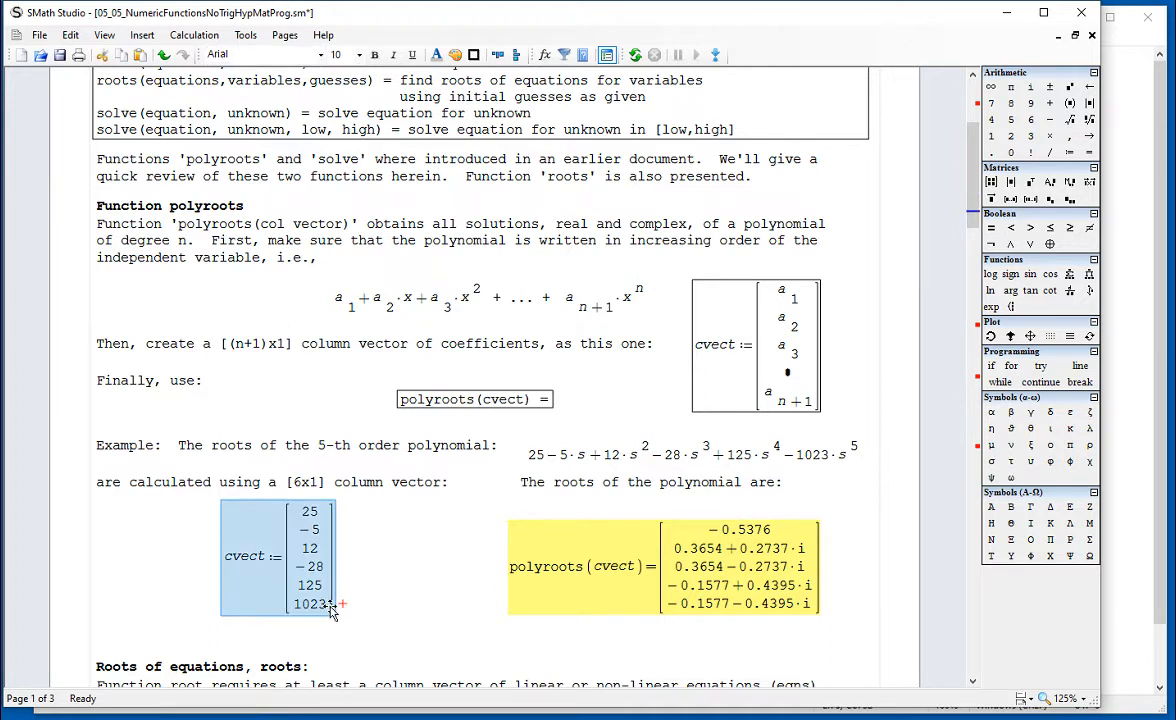
pyautogui.press('Delete')
pyautogui.click(141, 549)
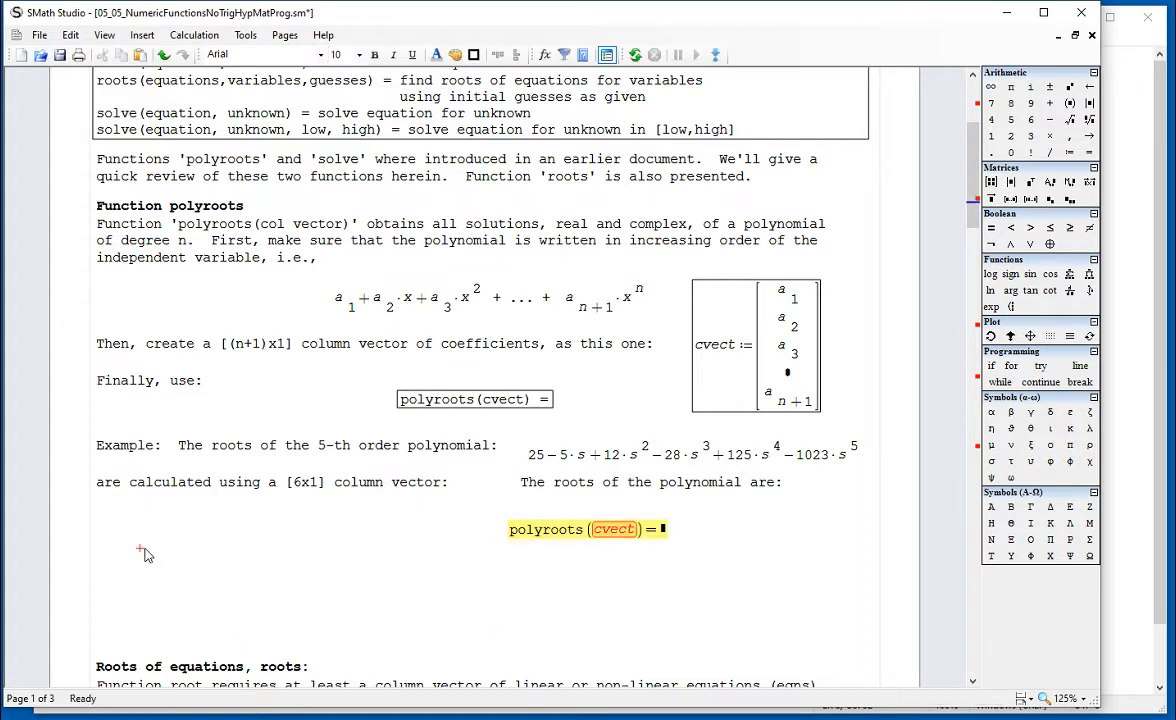
pyautogui.write('cv')
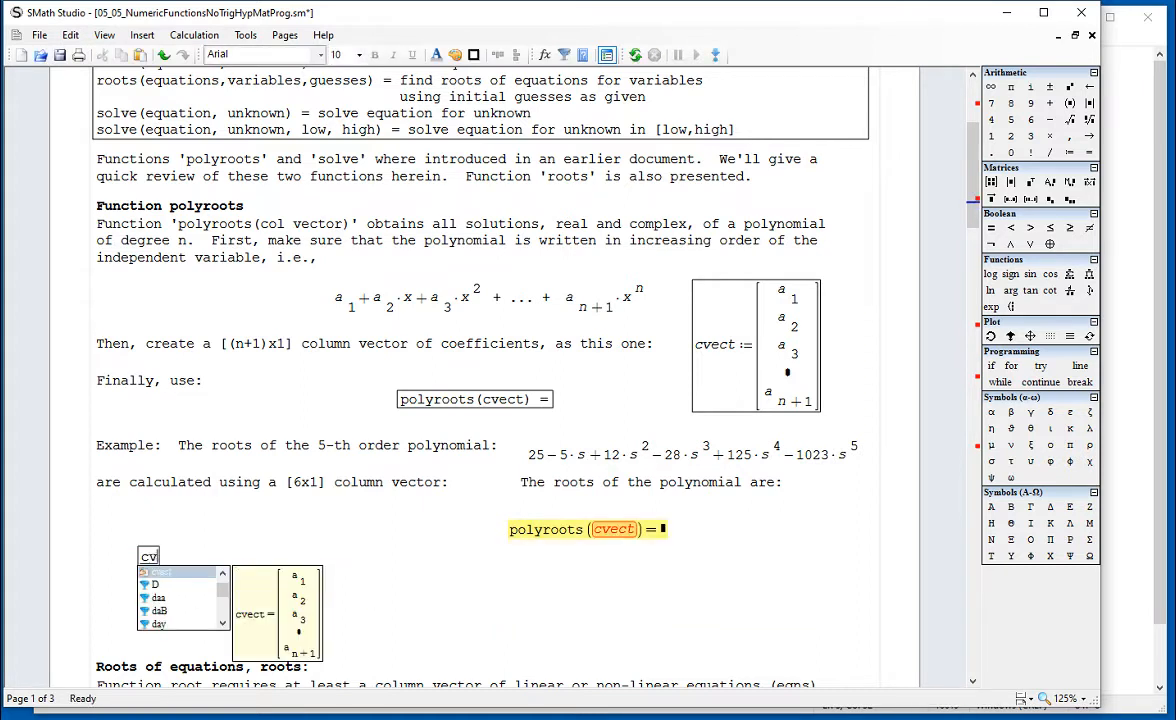
pyautogui.write('ect')
pyautogui.press('BackSpace')
pyautogui.press('BackSpace')
pyautogui.press('BackSpace')
pyautogui.press('BackSpace')
pyautogui.press('BackSpace')
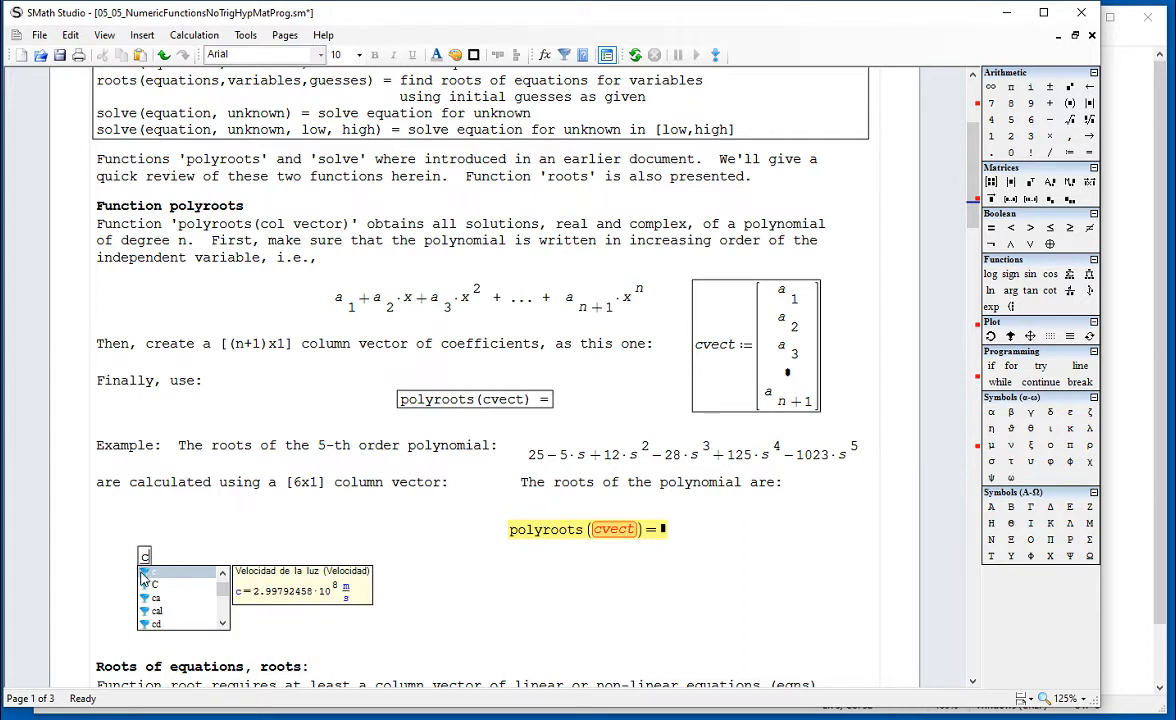
# Define v as a matrix with 6 rows and 1 column in place of the deleted vector
pyautogui.write('v:=')
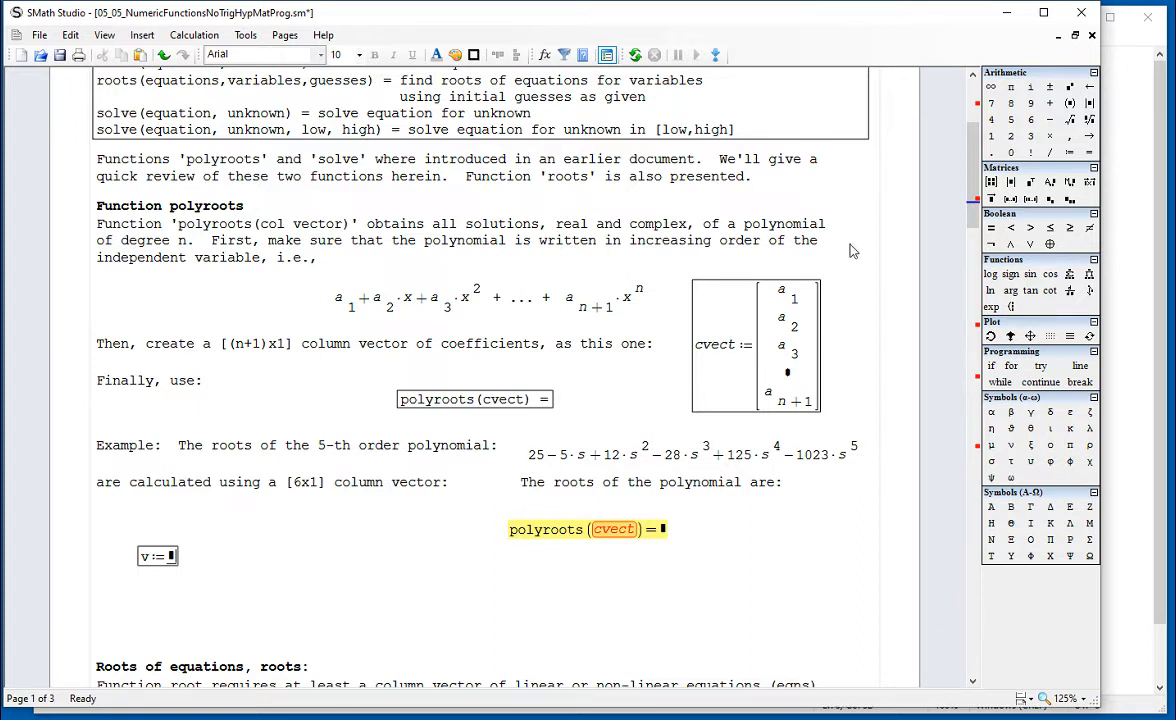
pyautogui.click(991, 184)
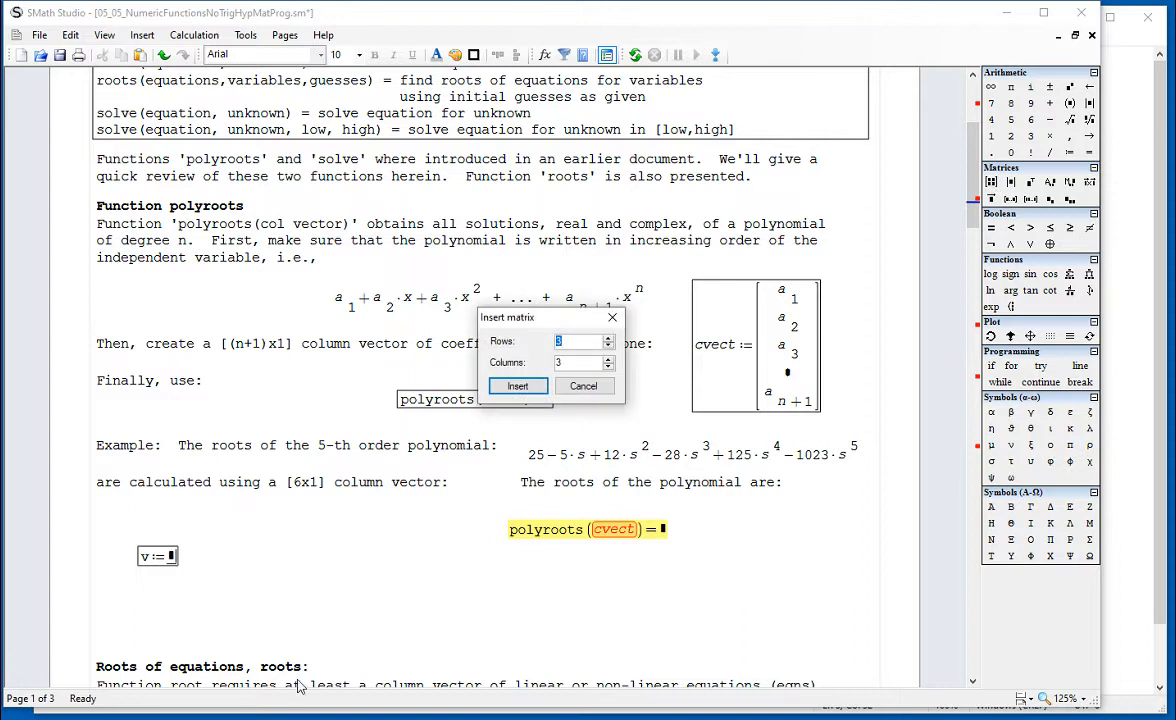
pyautogui.write('6')
pyautogui.doubleClick(565, 367)
pyautogui.write('1')
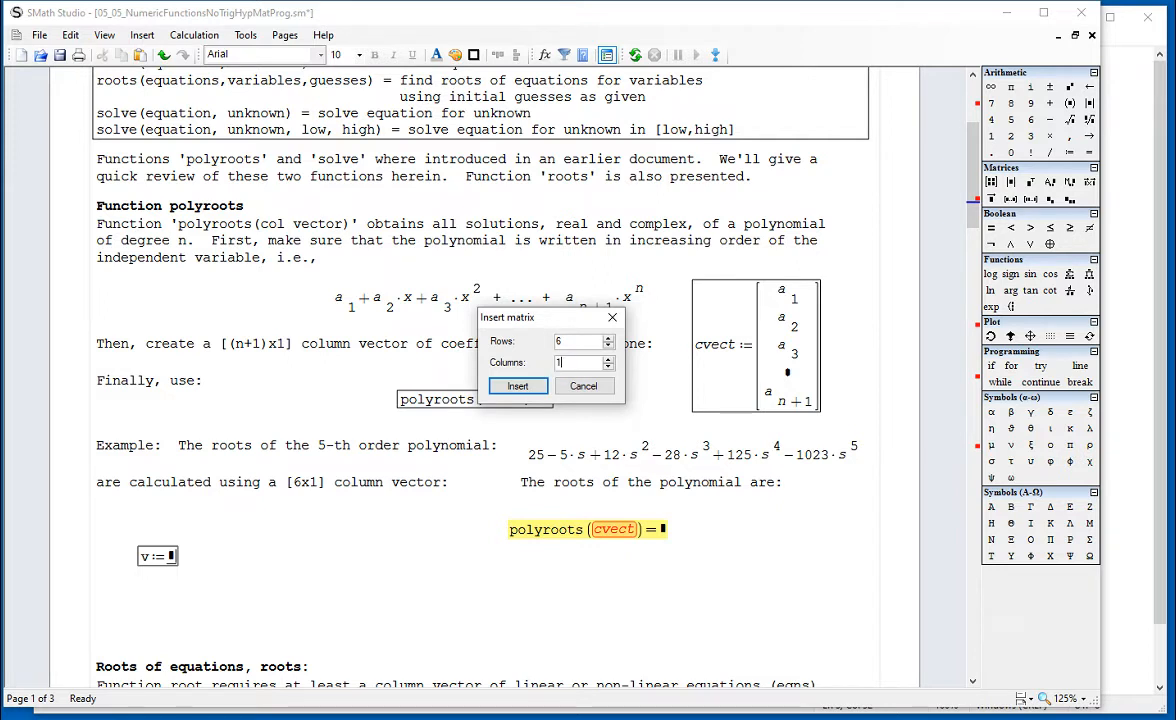
pyautogui.click(545, 391)
pyautogui.moveTo(183, 665); pyautogui.dragTo(188, 592)
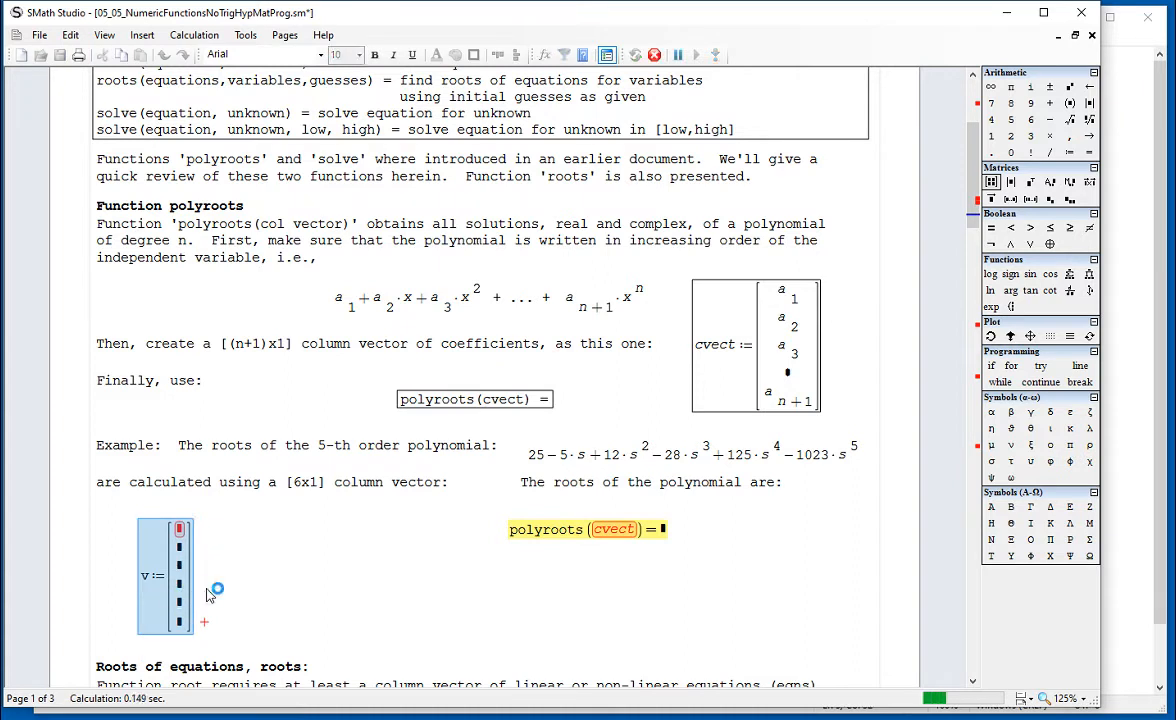
# Fill the six entries of vector v with 25, -5, 12, -28, 125 and -1023
pyautogui.click(180, 529)
pyautogui.write('2')
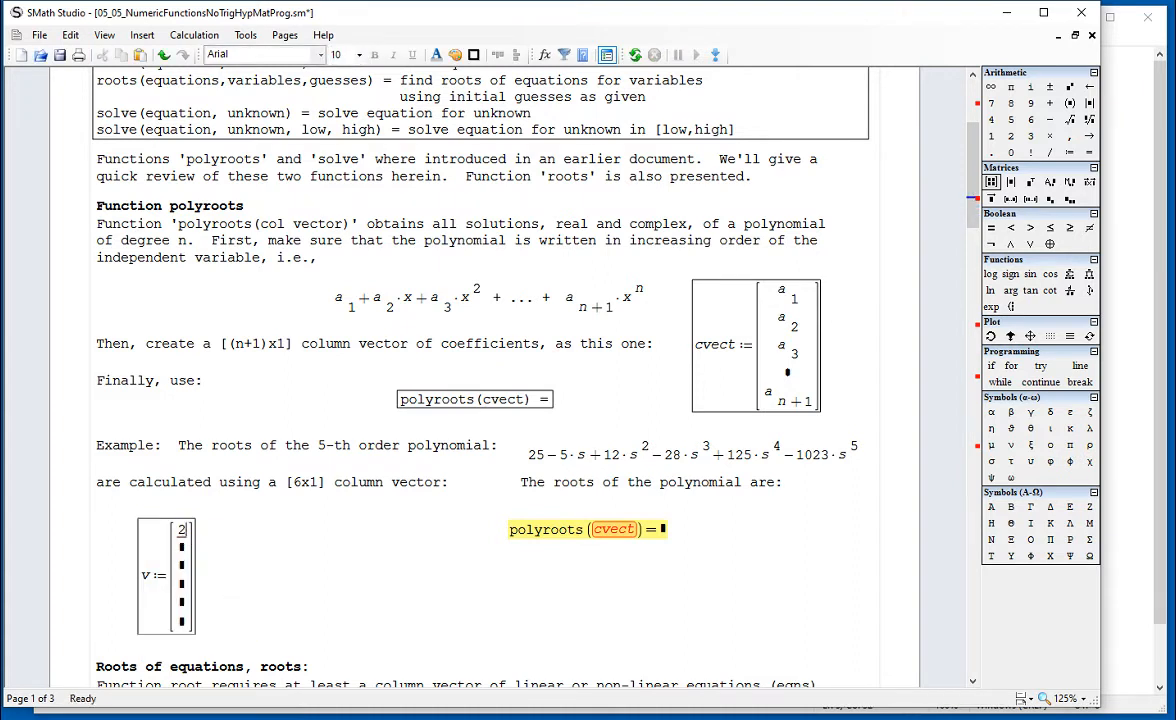
pyautogui.write('4')
pyautogui.press('BackSpace')
pyautogui.write('5')
pyautogui.press('Tab')
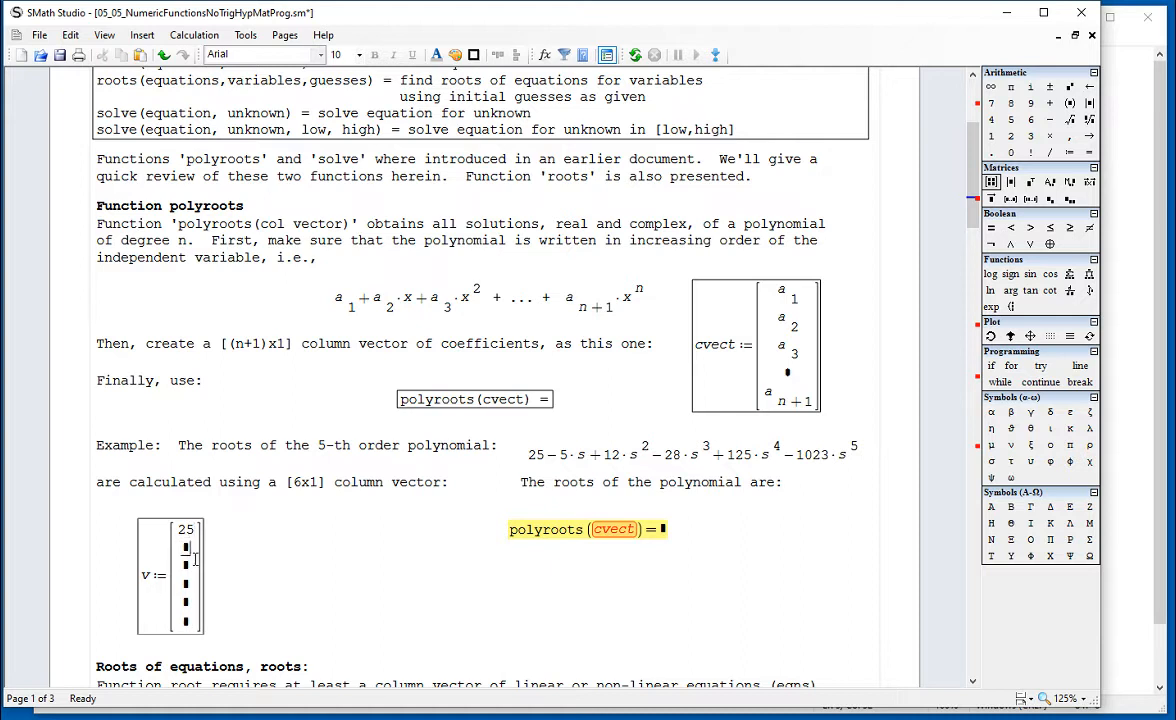
pyautogui.write('-5')
pyautogui.press('Tab')
pyautogui.write('12')
pyautogui.press('Tab')
pyautogui.write('-28')
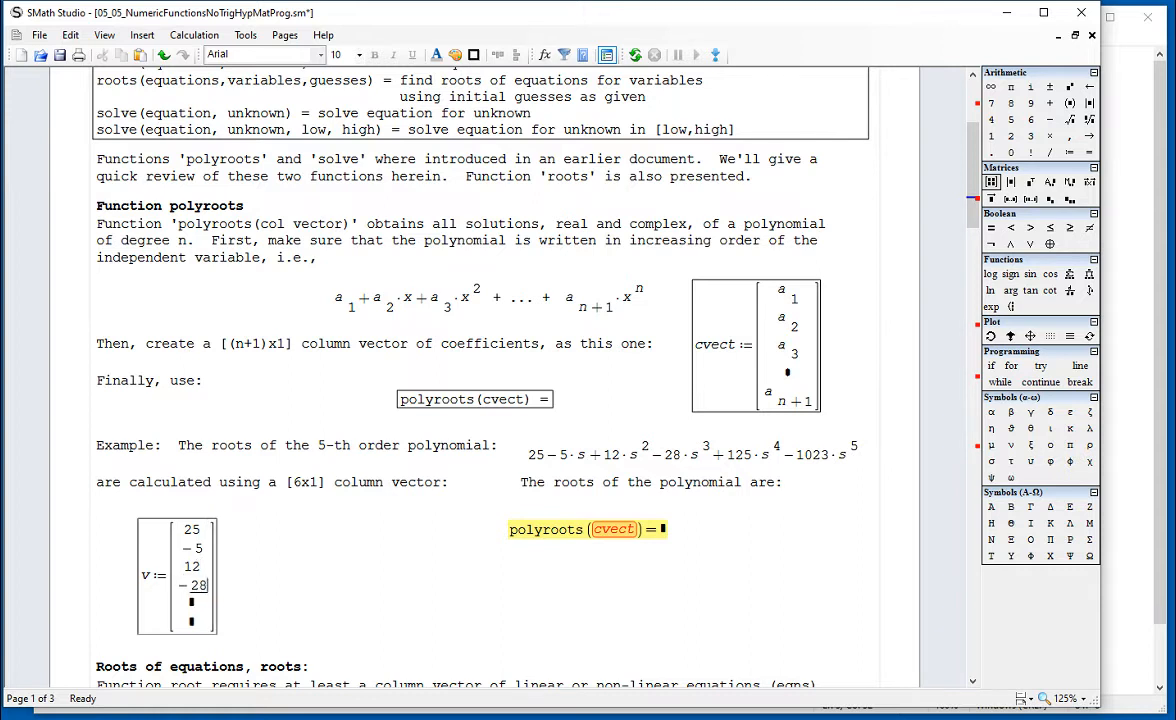
pyautogui.press('Tab')
pyautogui.write('125')
pyautogui.press('Tab')
pyautogui.write('-1023')
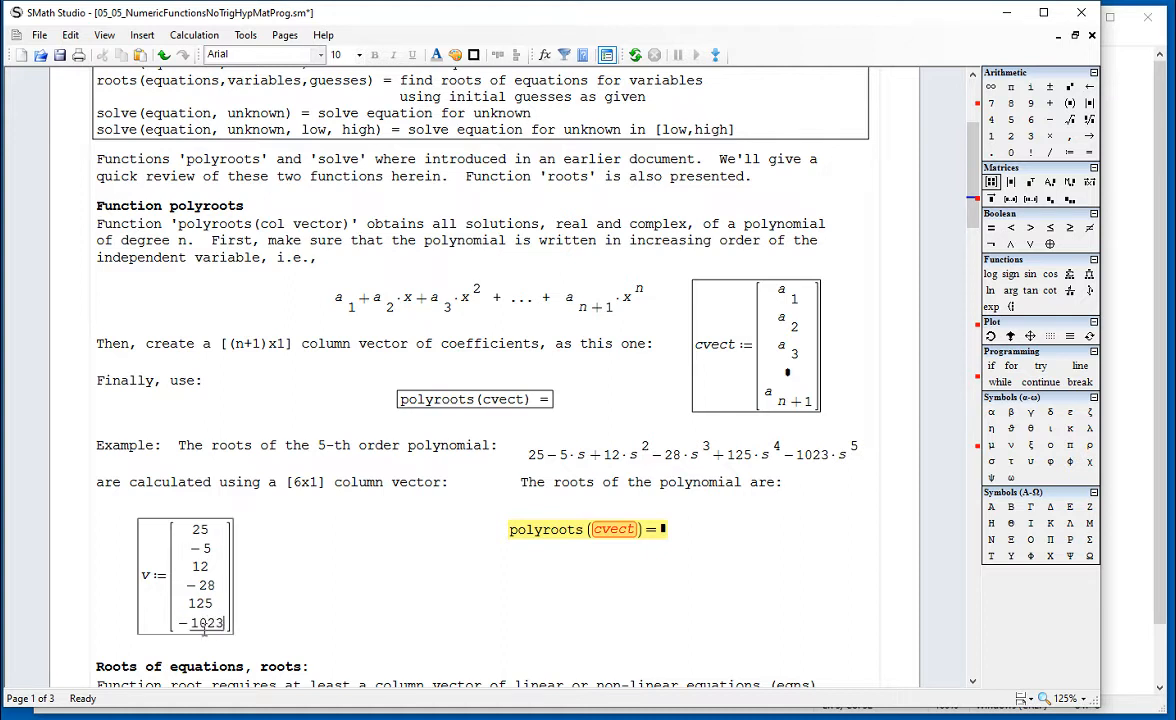
pyautogui.click(269, 605)
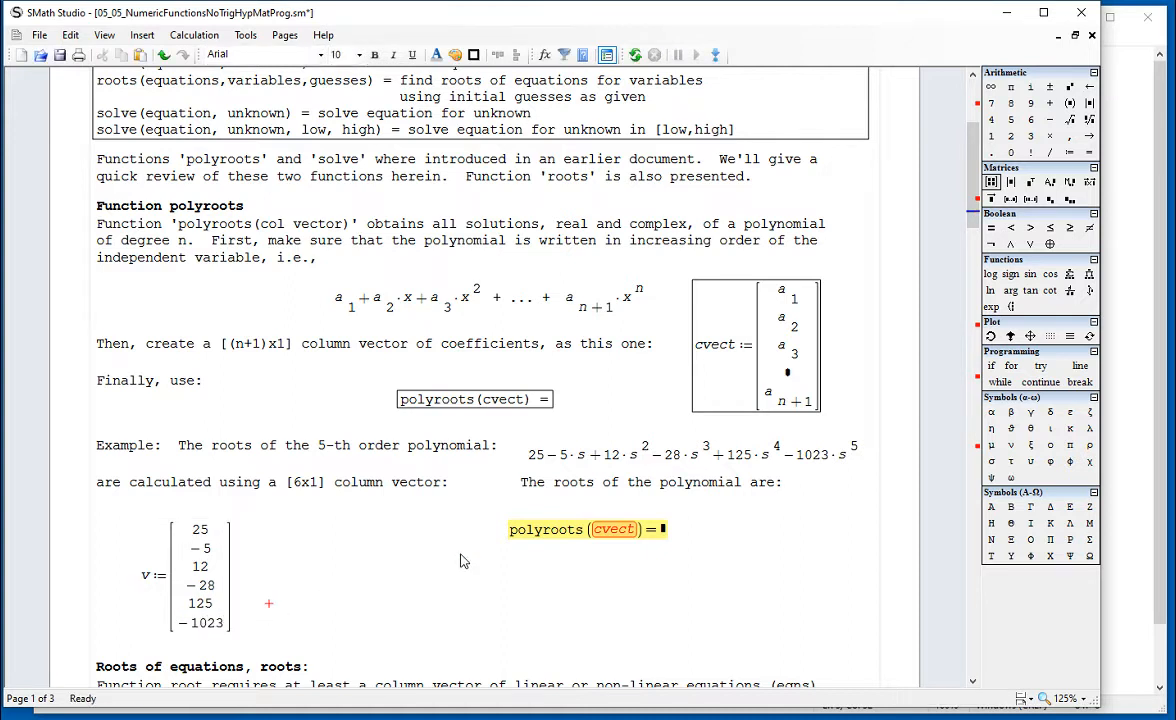
# Replace the cvect argument of the highlighted polyroots expression with v and evaluate it
pyautogui.doubleClick(622, 532)
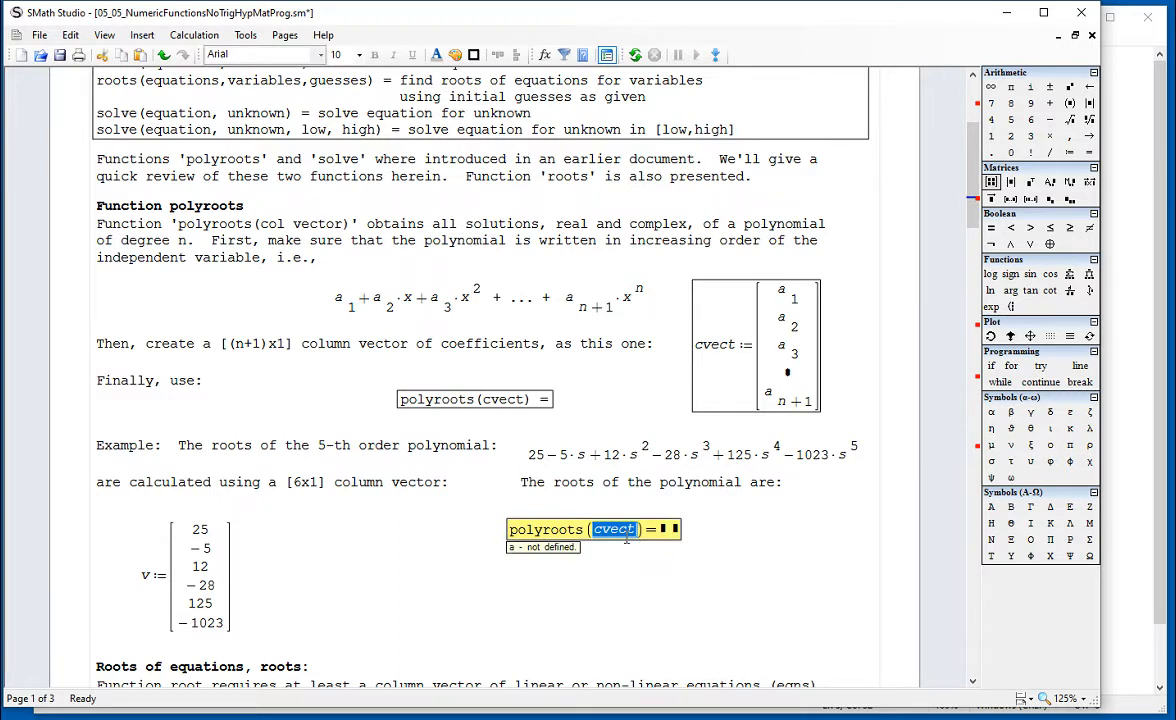
pyautogui.write('c')
pyautogui.press('BackSpace')
pyautogui.write('v')
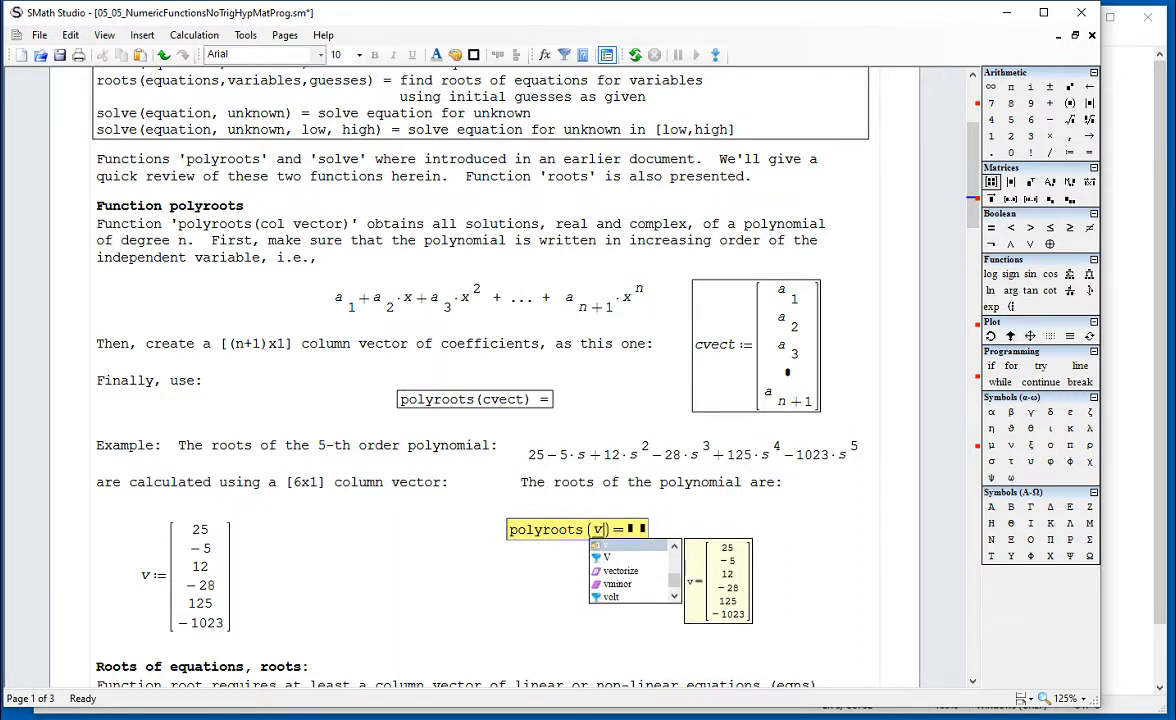
pyautogui.click(407, 530)
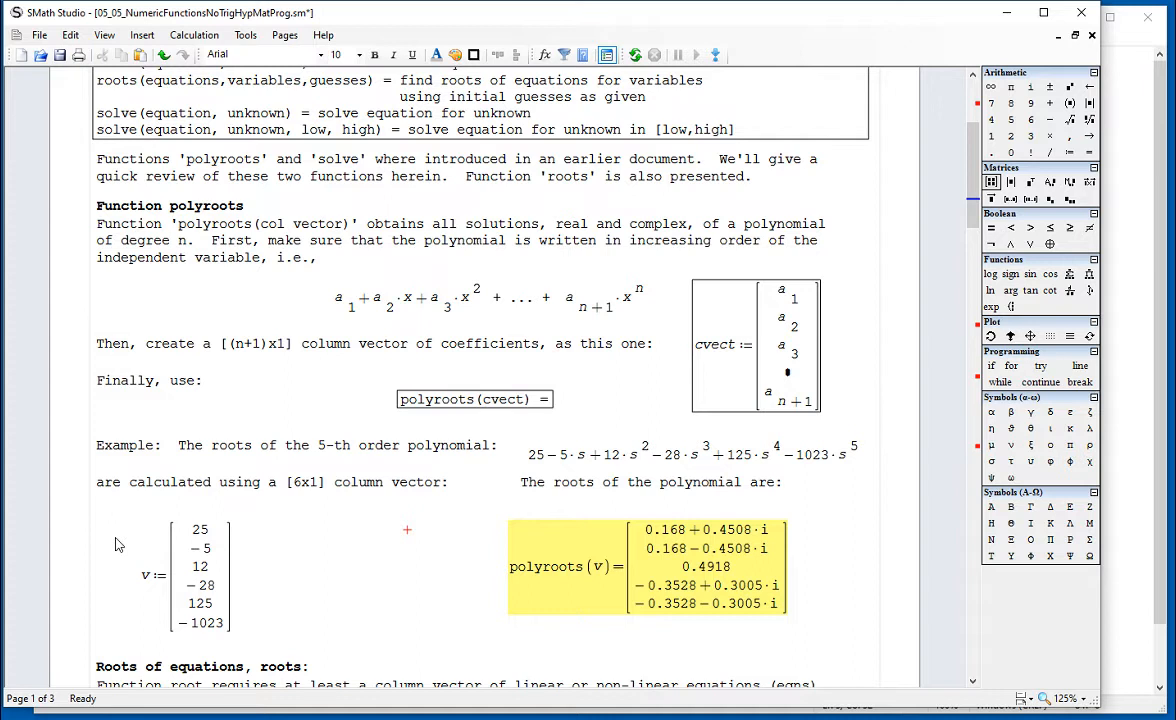
# Examine the polyroots(v) result alongside the example's 5th-order polynomial
pyautogui.scroll(-2, 294, 549)
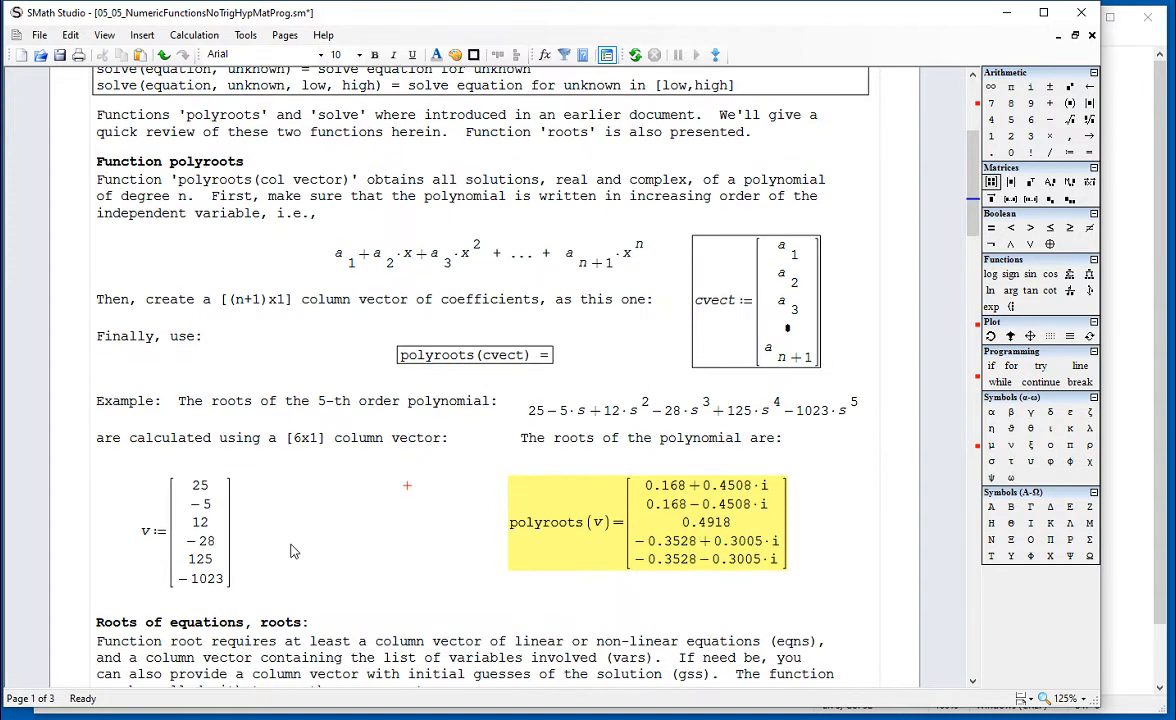
pyautogui.scroll(-1, 294, 551)
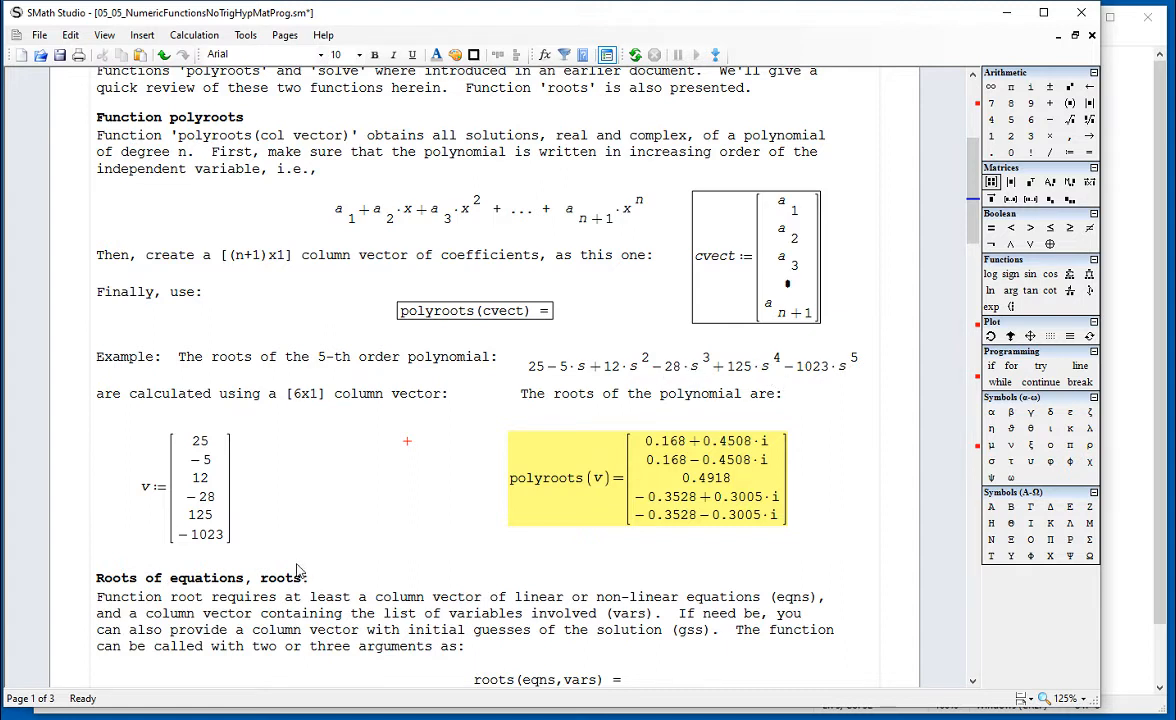
pyautogui.scroll(-3, 310, 470)
pyautogui.moveTo(840, 413); pyautogui.dragTo(695, 390)
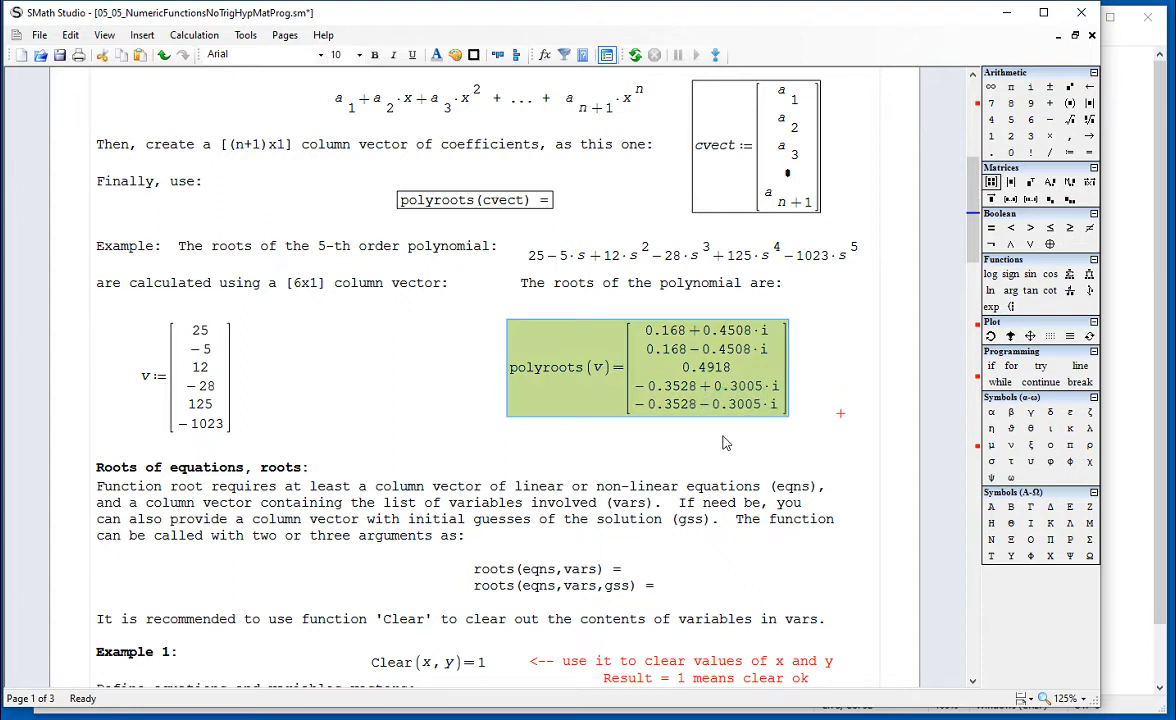
pyautogui.moveTo(790, 250); pyautogui.dragTo(605, 252)
pyautogui.click(728, 438)
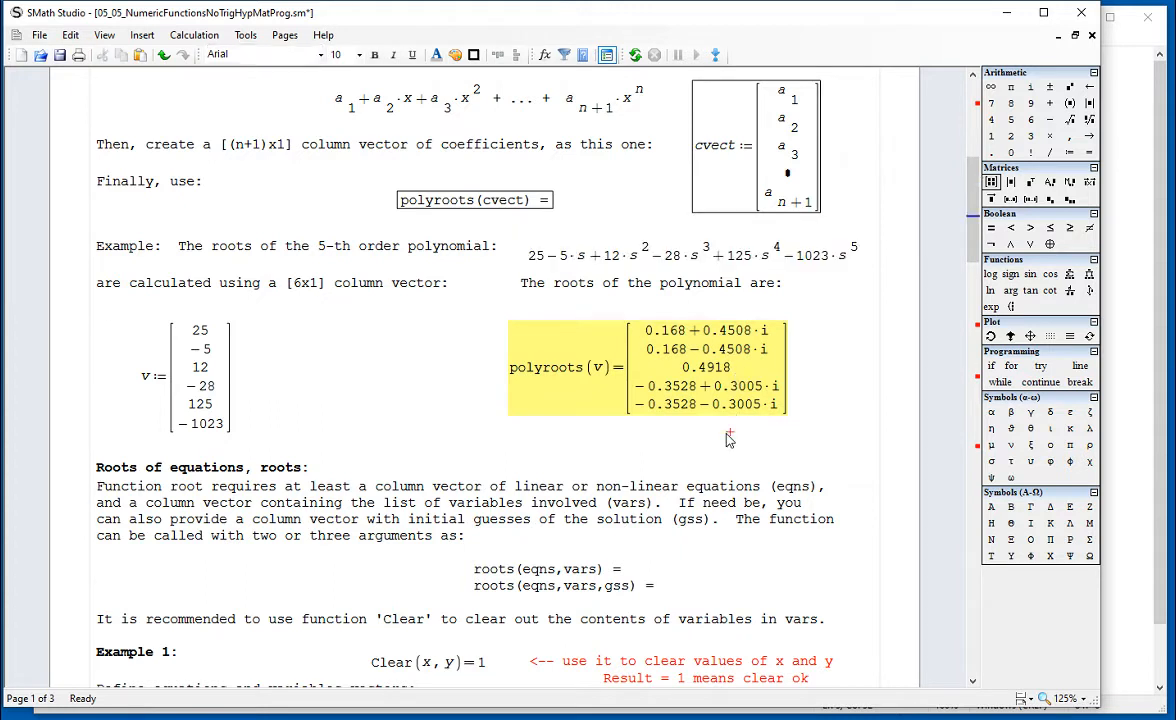
# Examine the two call forms of the roots function and their eqns, vars and gss arguments
pyautogui.scroll(-3, 728, 438)
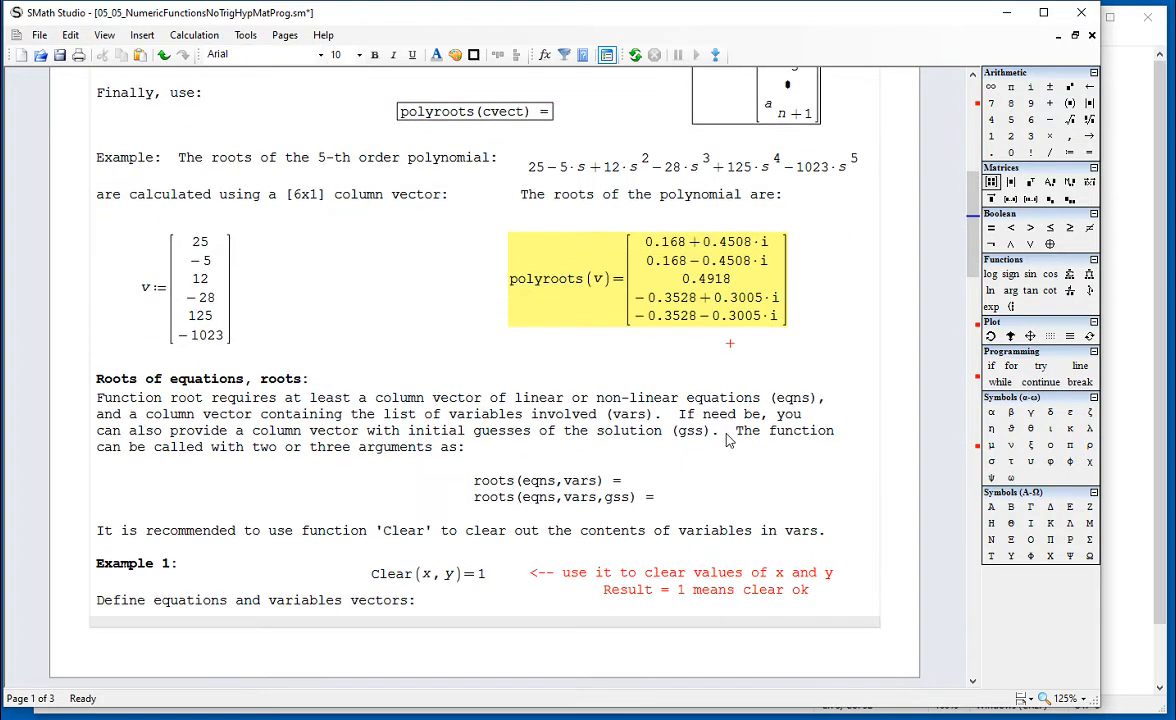
pyautogui.scroll(-2, 728, 440)
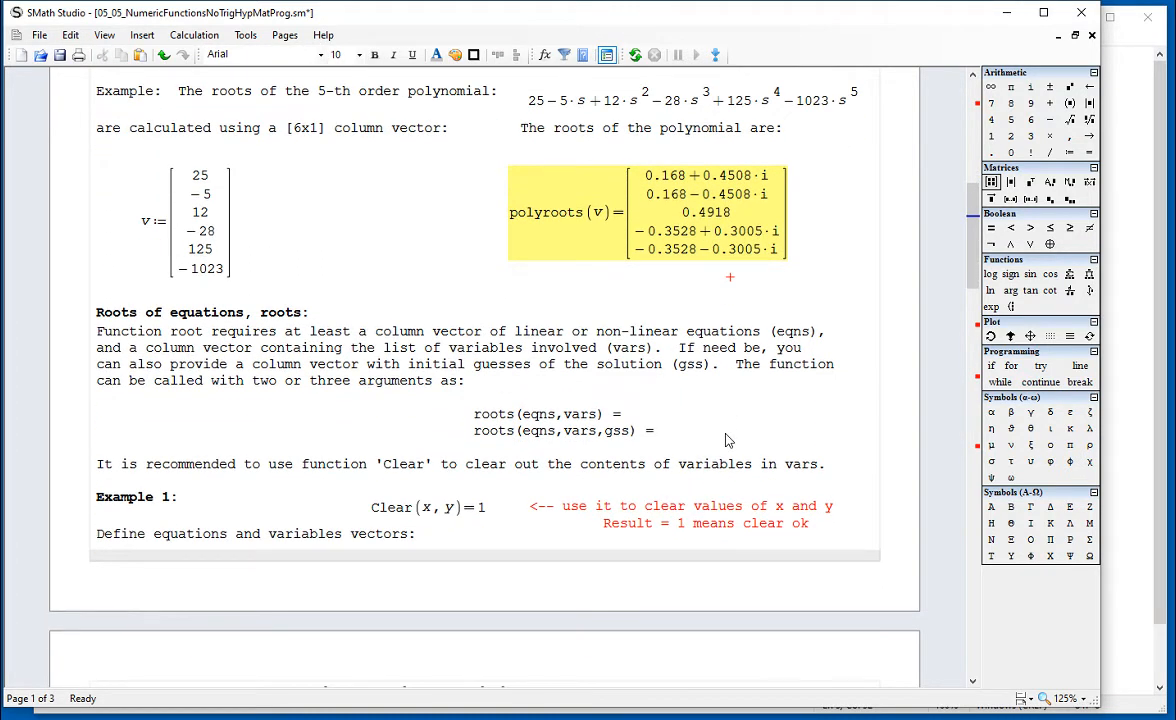
pyautogui.scroll(-2, 727, 440)
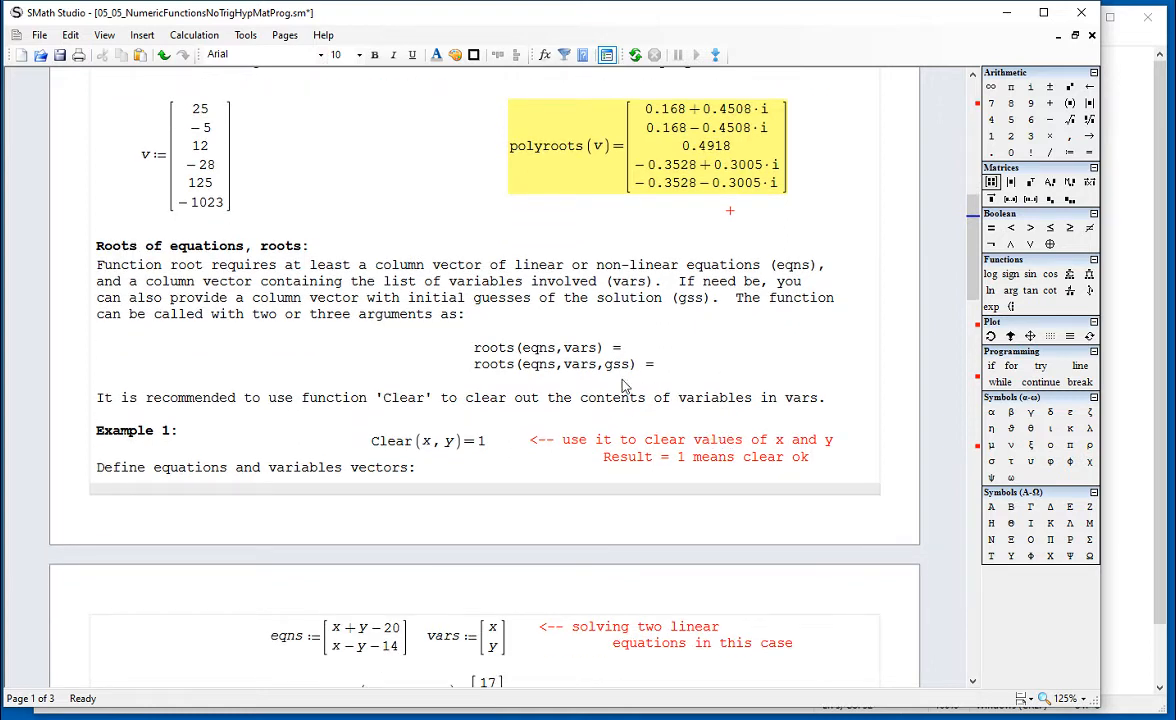
pyautogui.click(646, 375)
pyautogui.moveTo(649, 371); pyautogui.dragTo(474, 348)
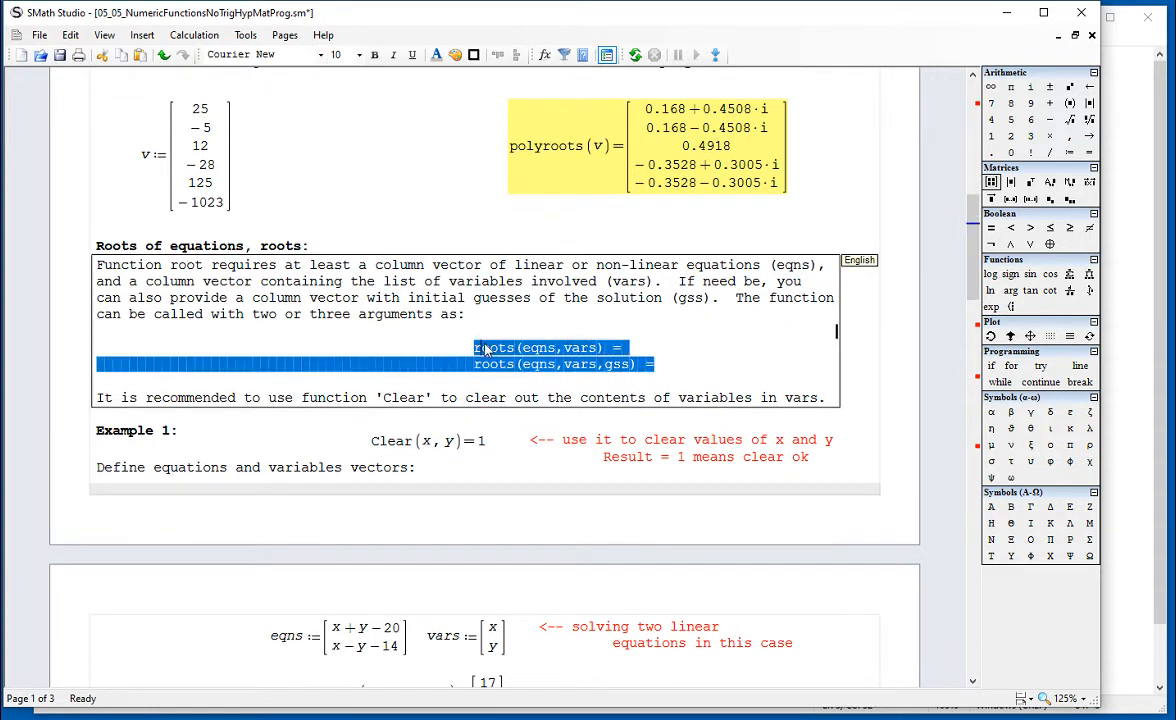
pyautogui.doubleClick(535, 349)
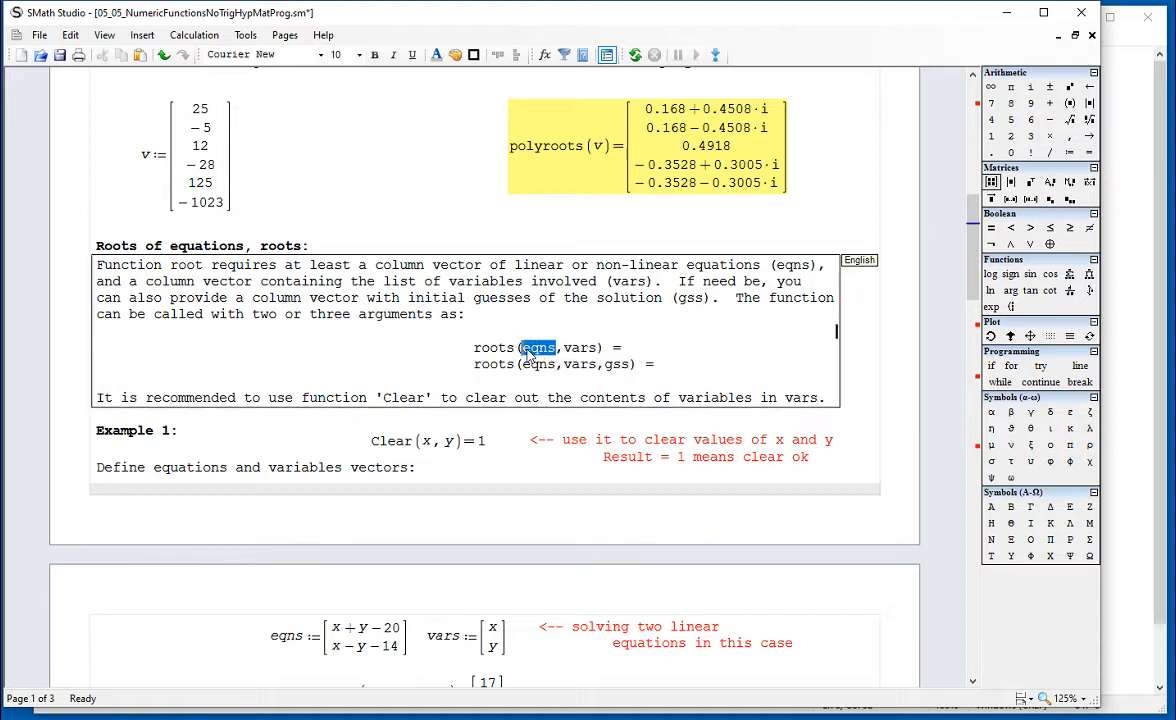
pyautogui.doubleClick(592, 349)
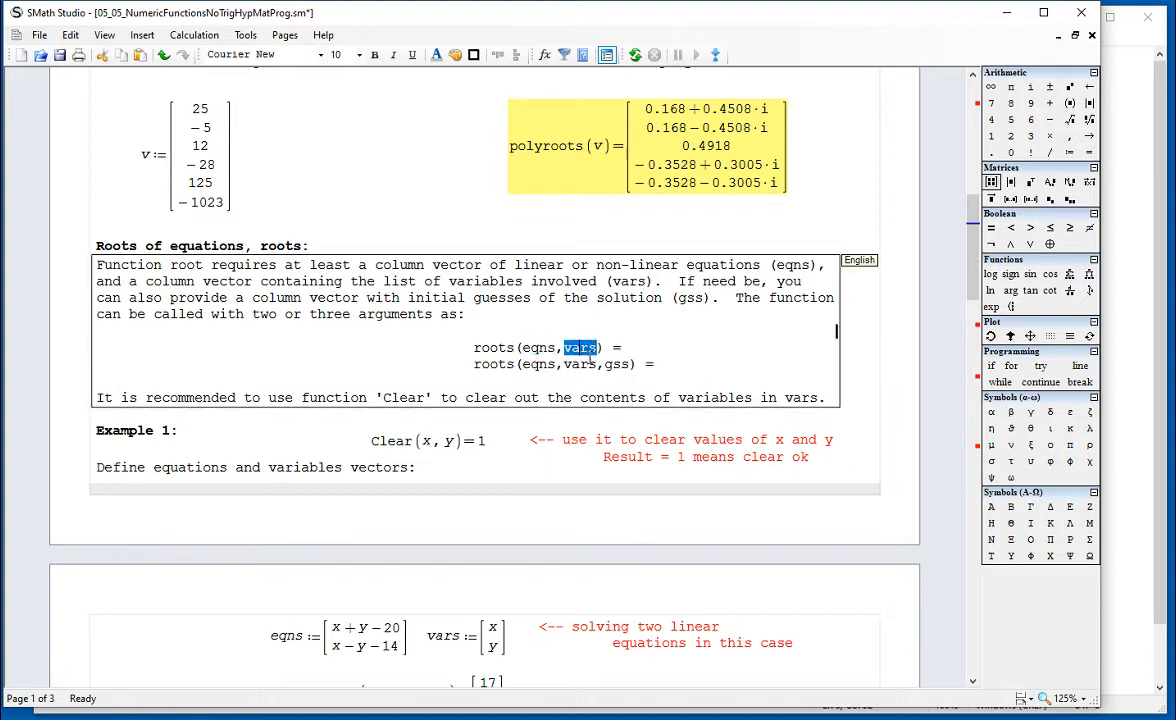
pyautogui.click(608, 366)
pyautogui.doubleClick(614, 367)
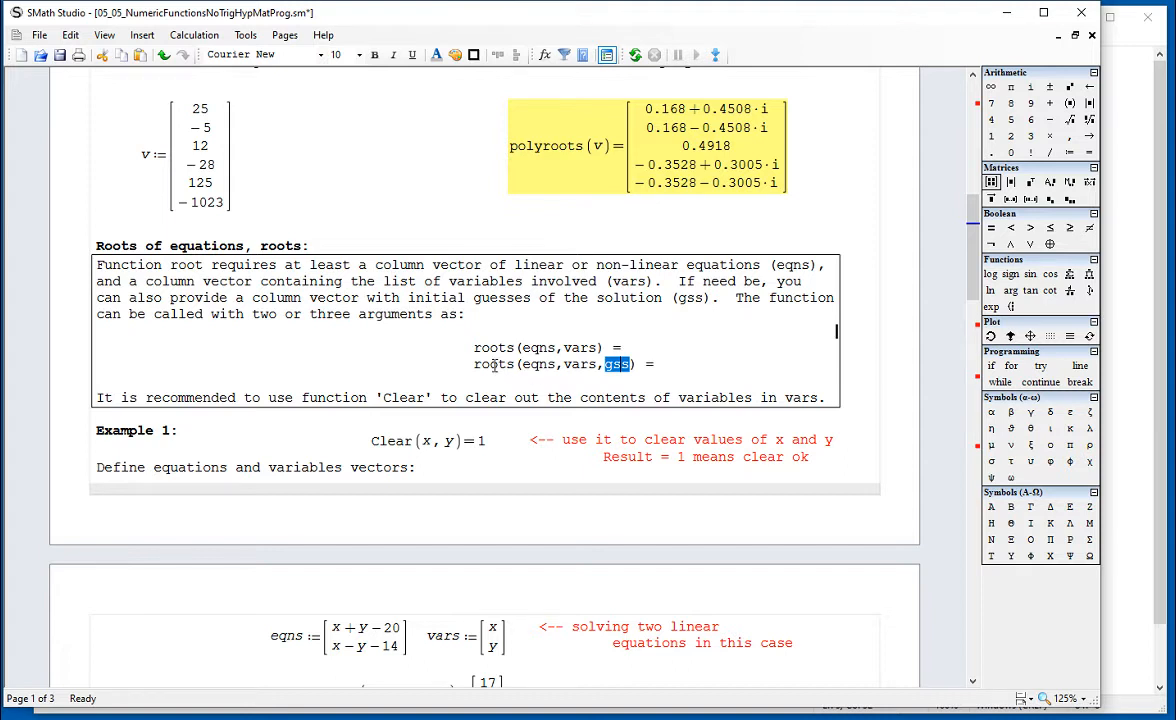
pyautogui.press('Up')
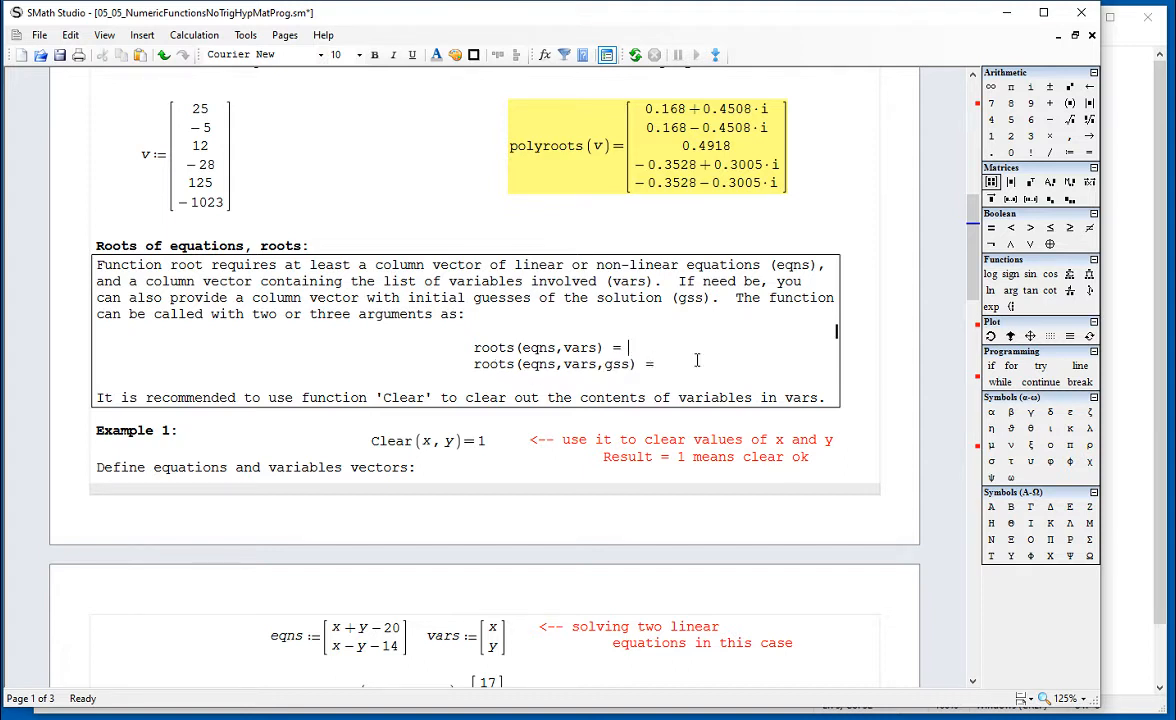
# Insert blank lines above Example 1 so that the whole example moves to the next page
pyautogui.scroll(-3, 697, 360)
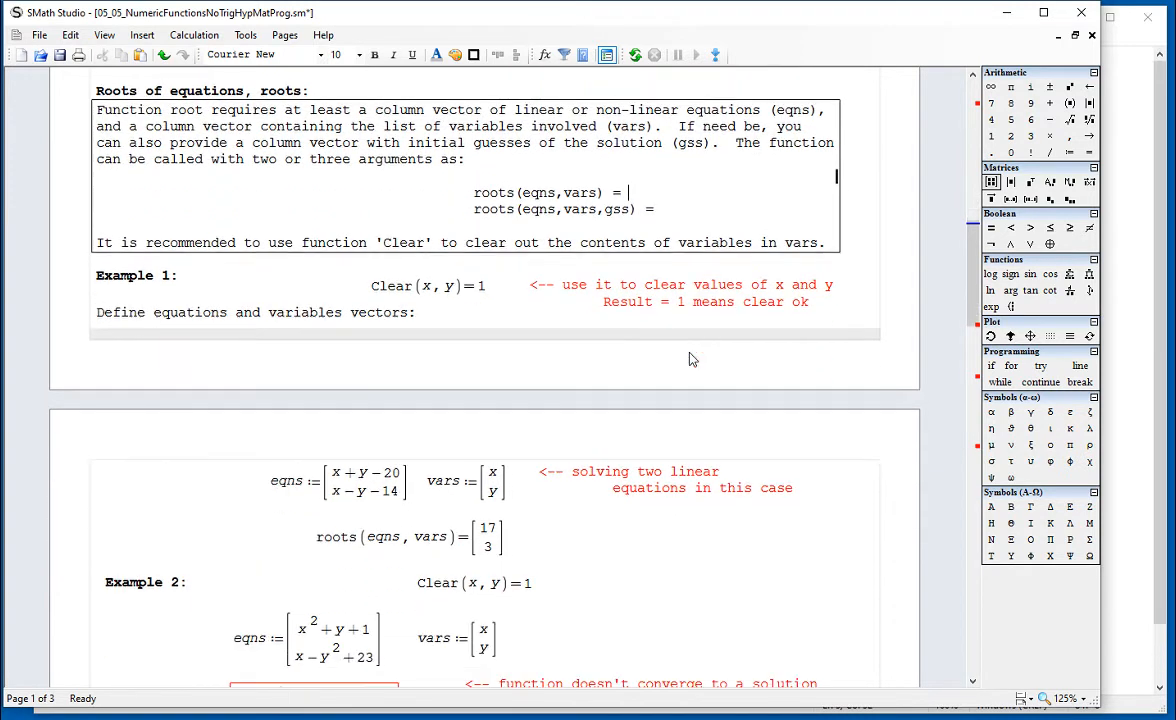
pyautogui.click(268, 259)
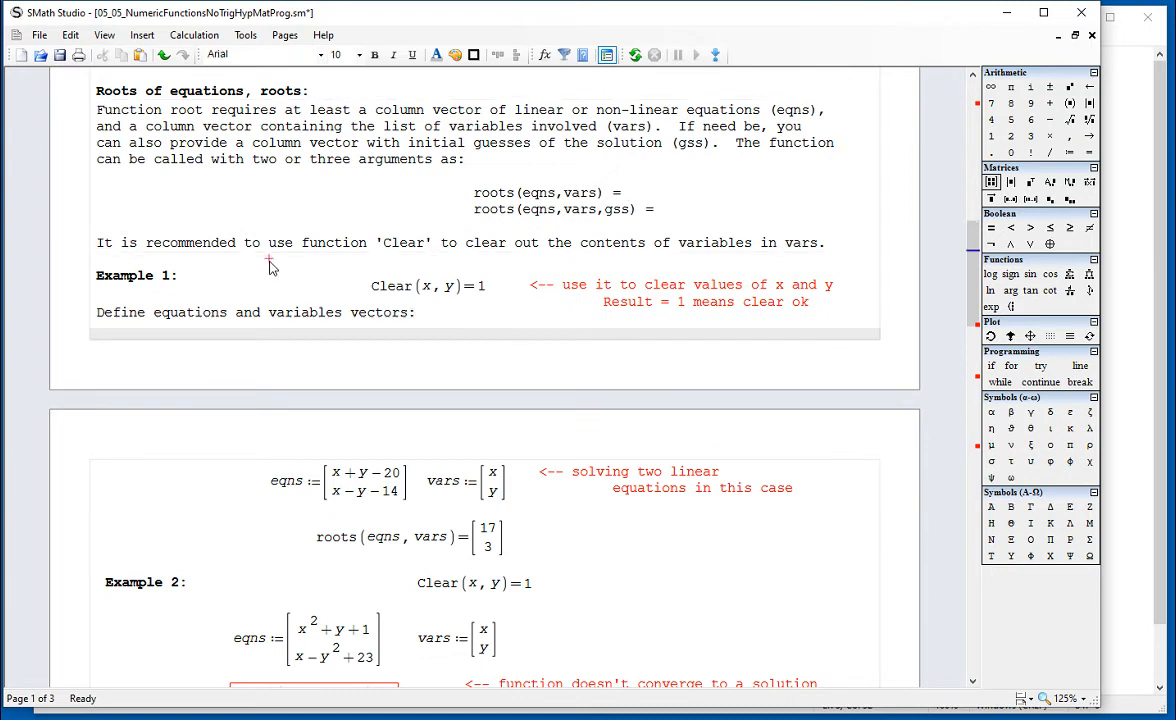
pyautogui.press('Return')
pyautogui.press('Return')
pyautogui.press('Return')
pyautogui.press('Return')
pyautogui.press('Return')
pyautogui.scroll(-2, 532, 480)
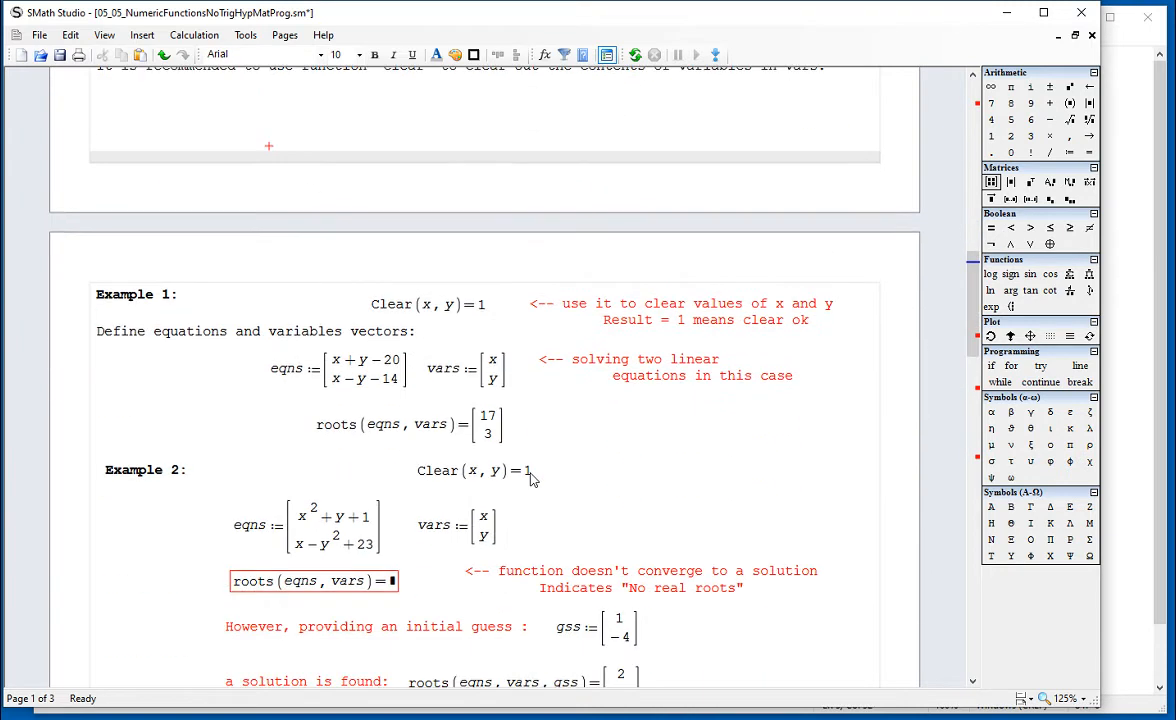
# Define eqns as a matrix with 2 rows and 1 column in the blank area beside Example 1's equations
pyautogui.scroll(-2, 532, 480)
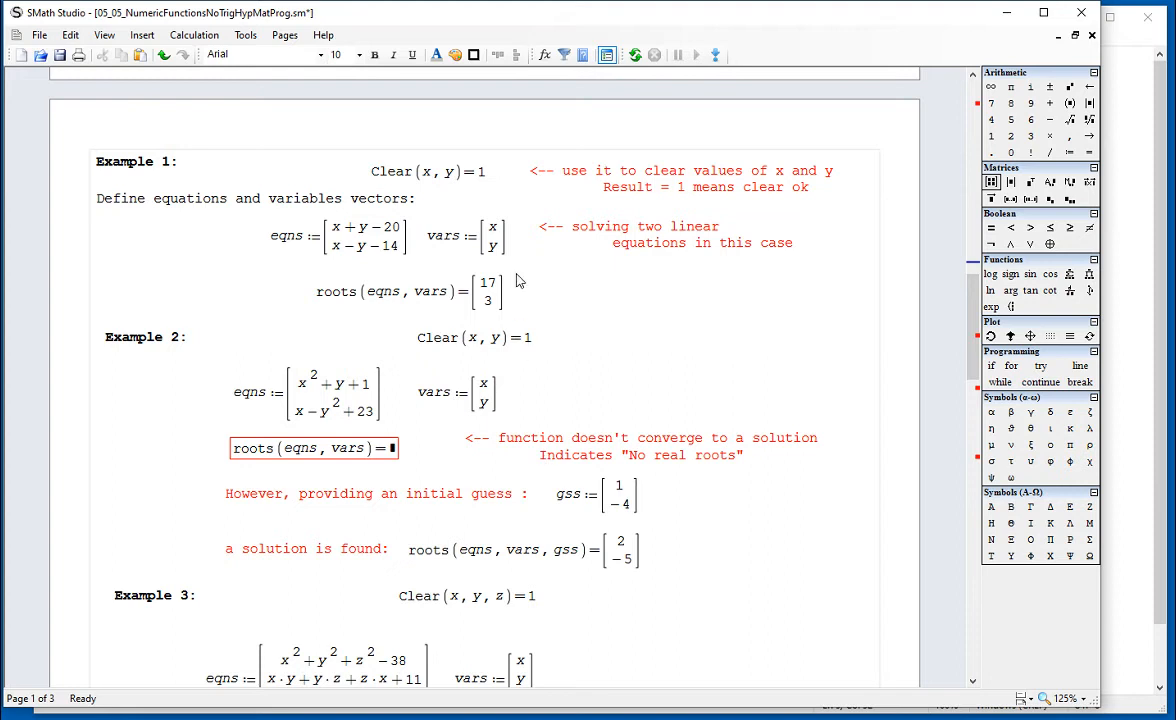
pyautogui.moveTo(480, 178); pyautogui.dragTo(462, 168)
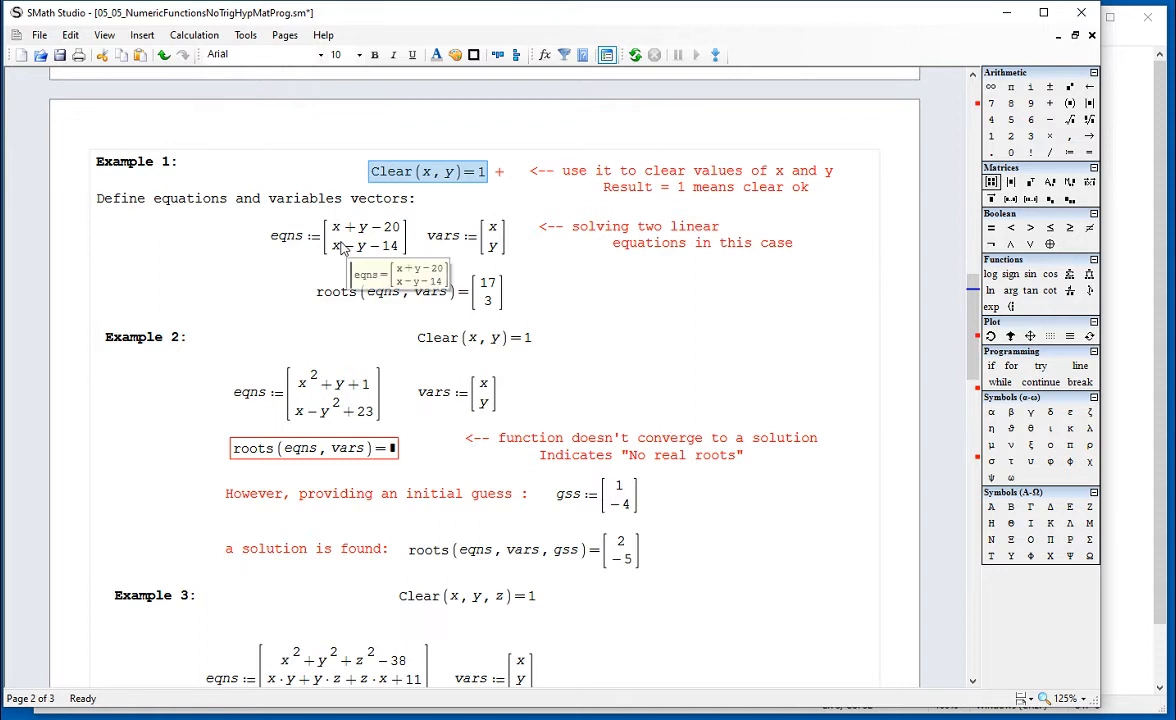
pyautogui.click(111, 248)
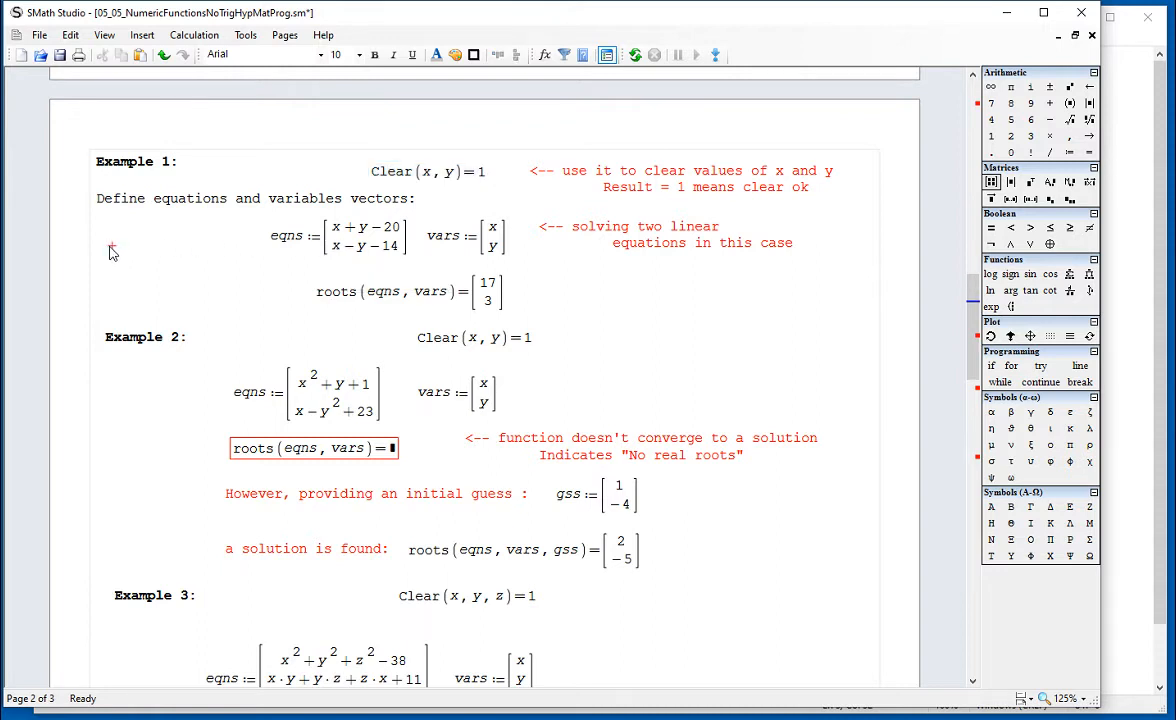
pyautogui.write('eqns :=')
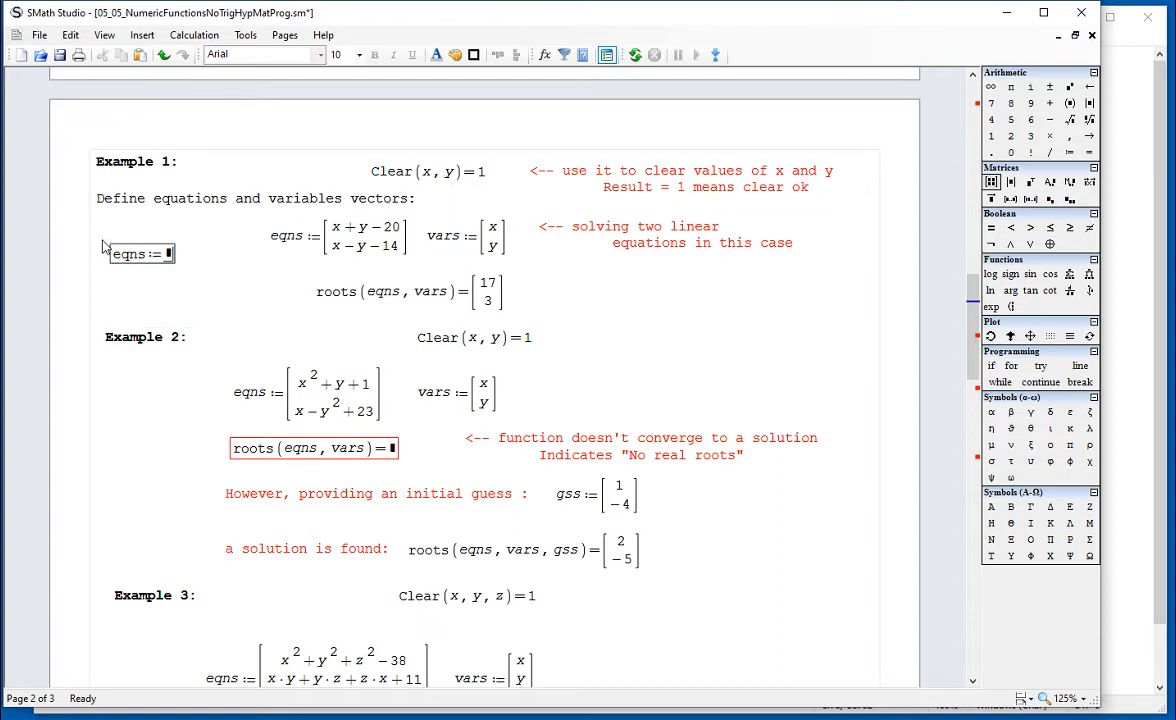
pyautogui.hotkey('ctrl', 'm')
pyautogui.write('2')
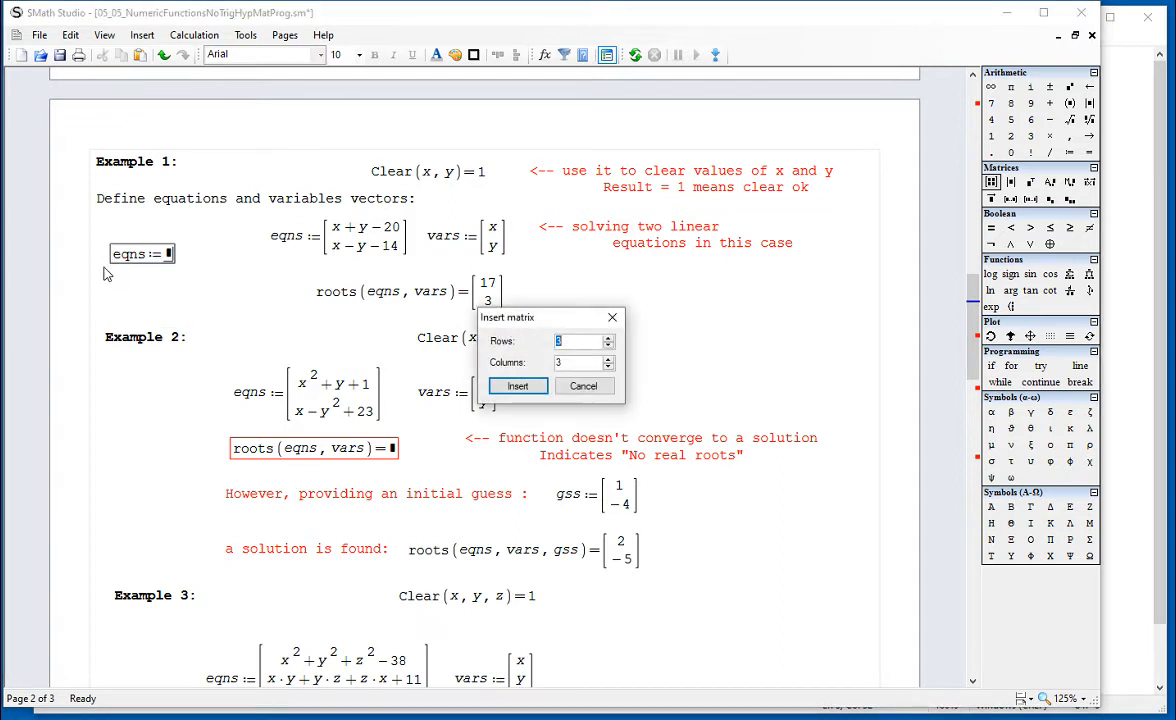
pyautogui.press('Tab')
pyautogui.press('Return')
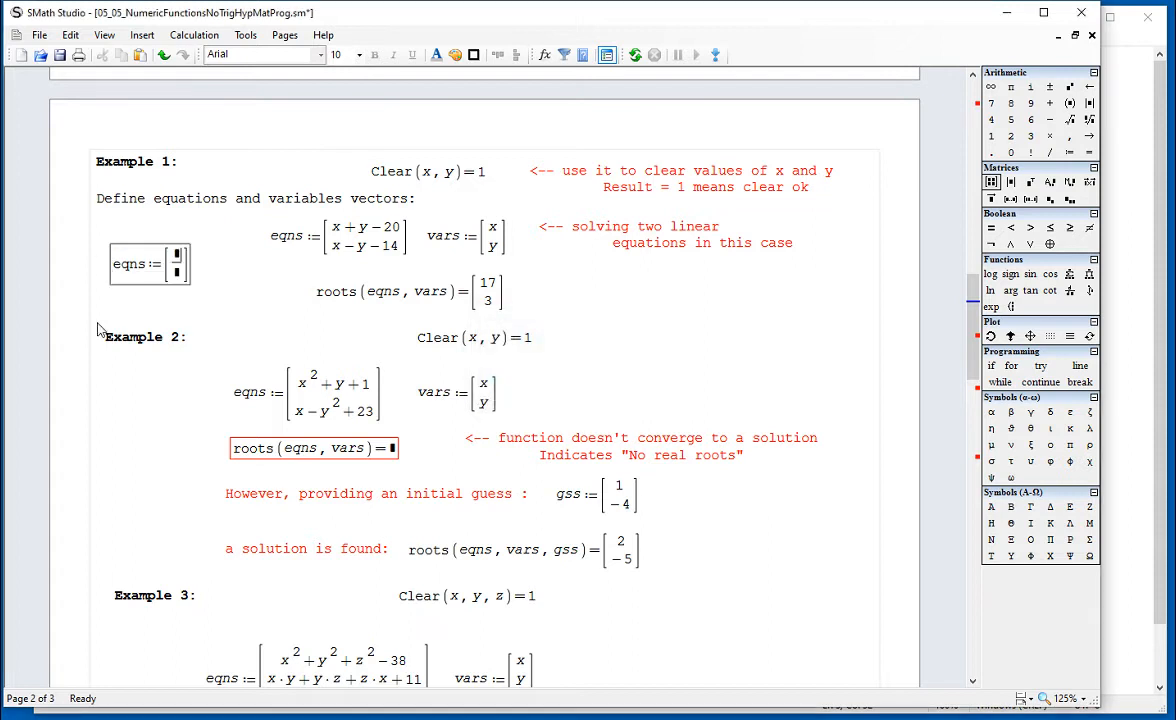
# Enter x+y-20 and x-y-14 as the two entries of the new eqns vector
pyautogui.write('x')
pyautogui.press('BackSpace')
pyautogui.write('x+y')
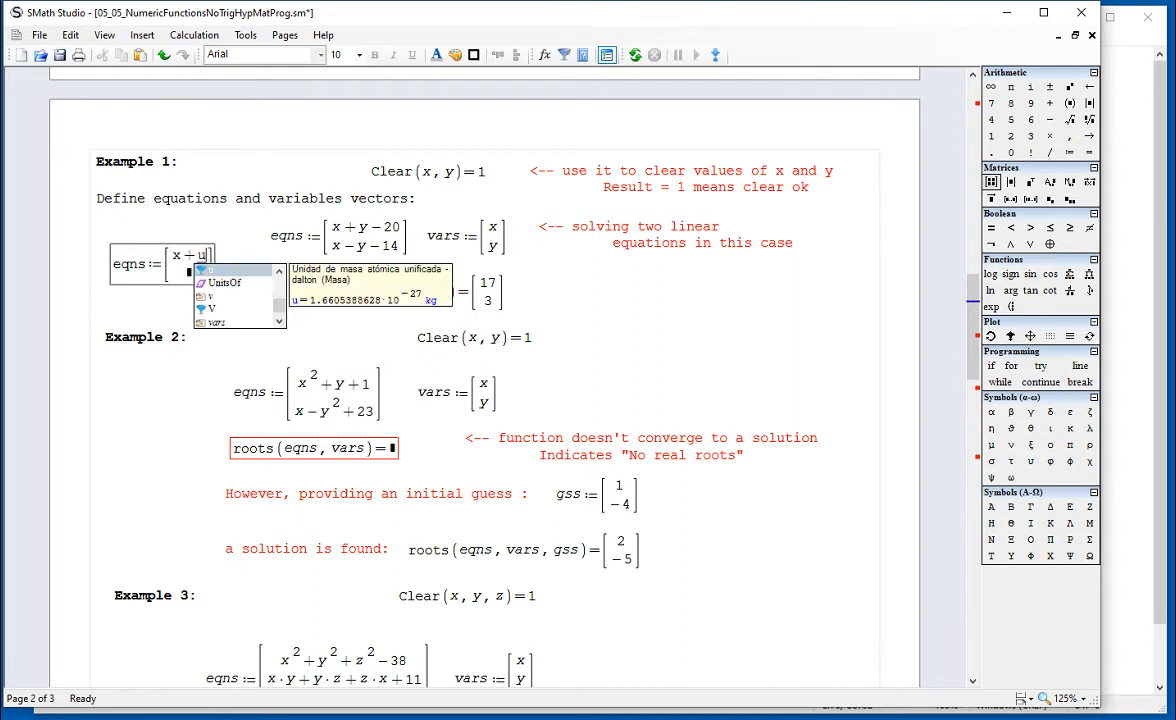
pyautogui.write('-2')
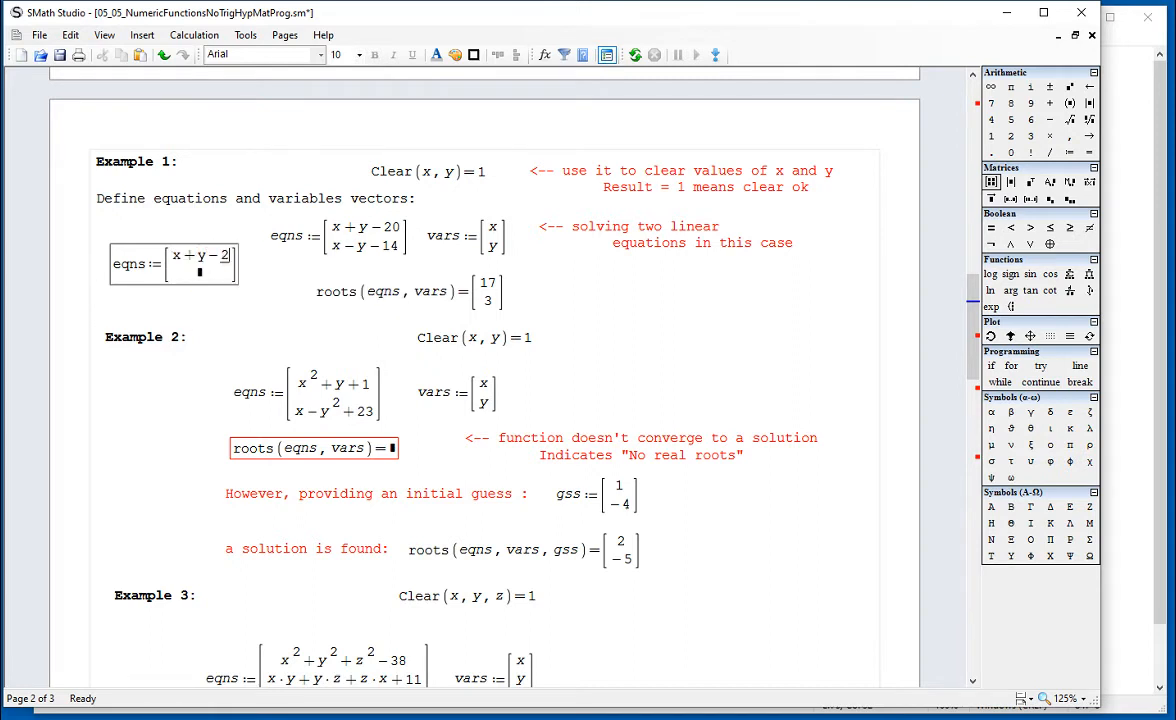
pyautogui.write('0')
pyautogui.click(208, 275)
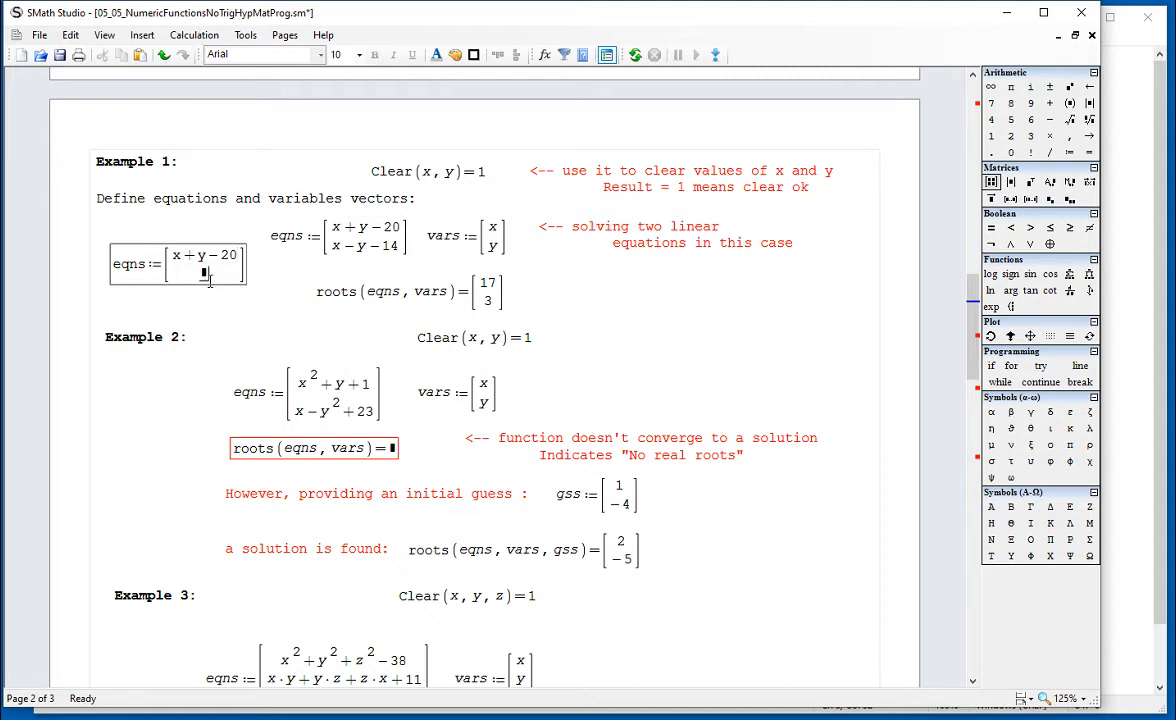
pyautogui.write('x-')
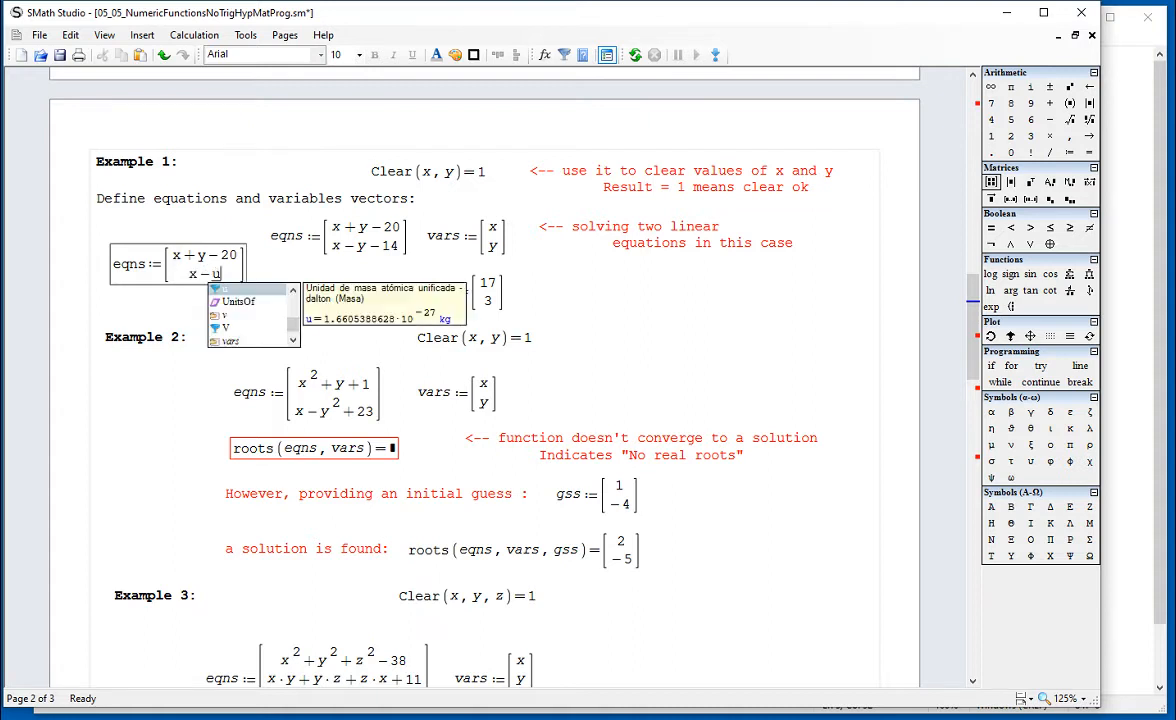
pyautogui.write('y')
pyautogui.write('-14')
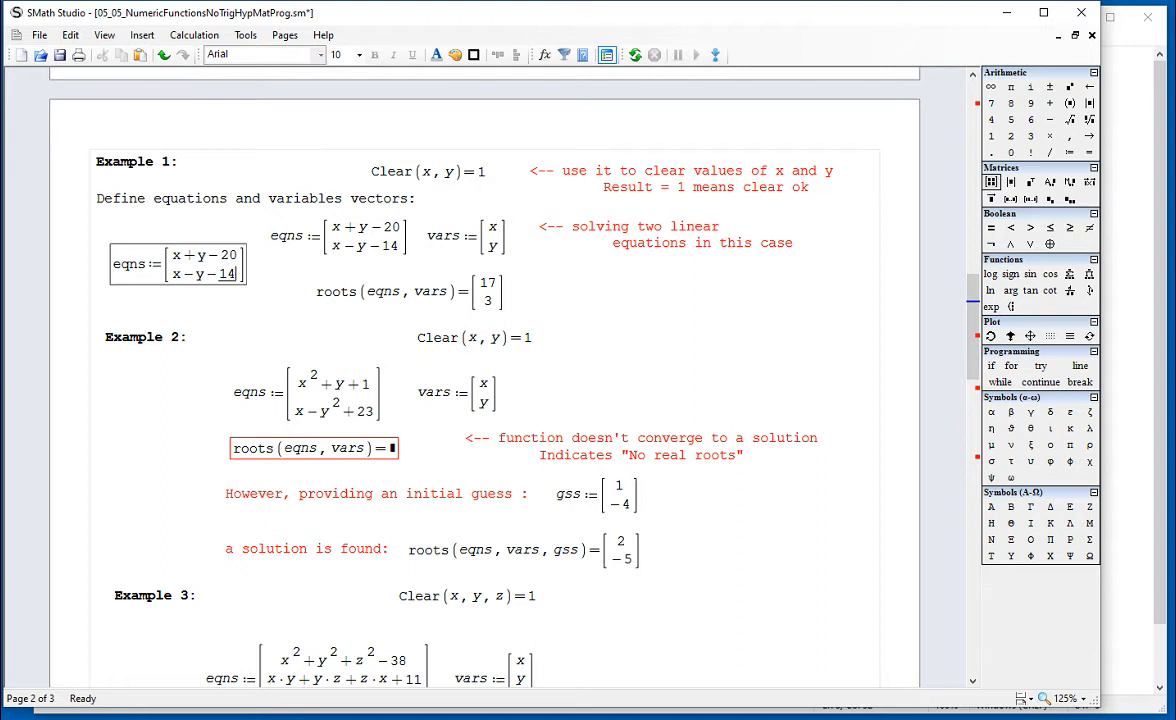
pyautogui.click(249, 294)
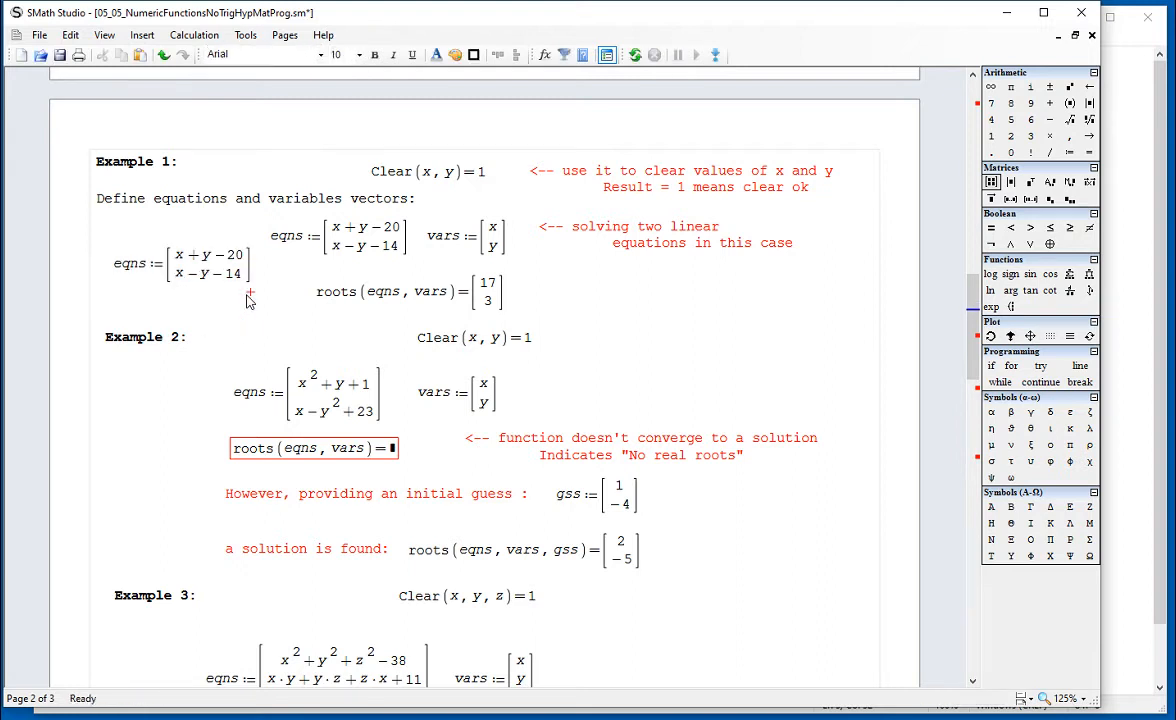
# Delete the duplicate eqns vector beside Example 1's equations
pyautogui.moveTo(249, 301); pyautogui.dragTo(236, 281)
pyautogui.press('Delete')
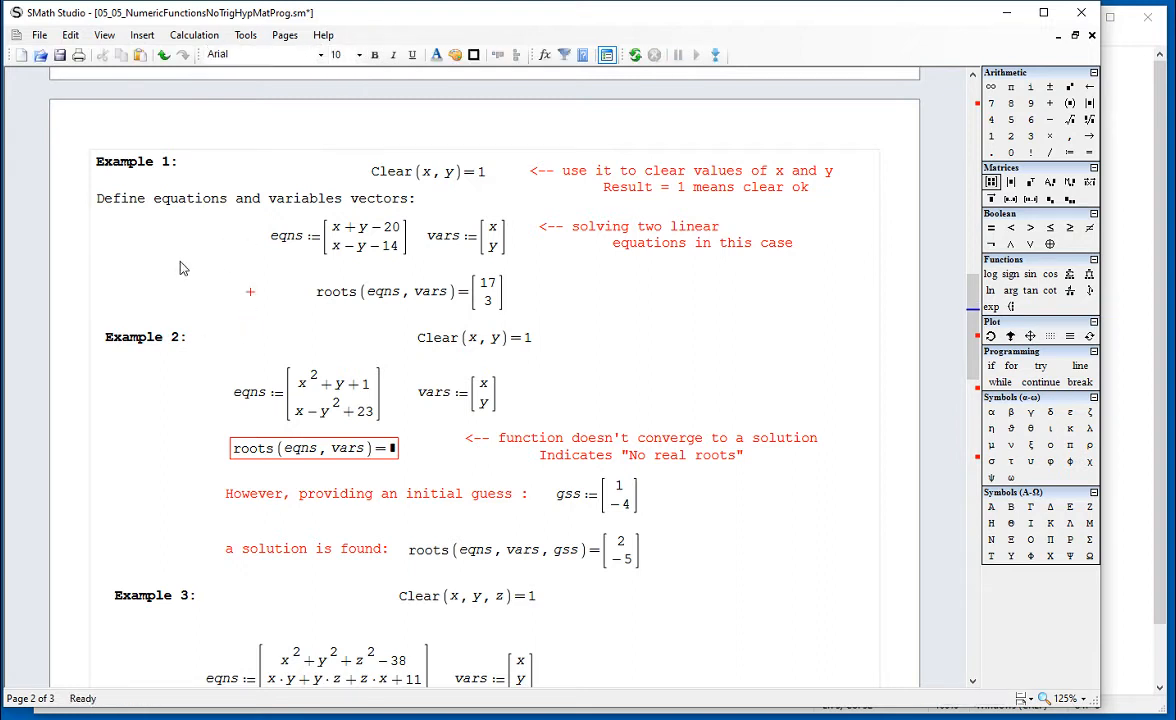
# Define vars as a matrix with 2 rows and 1 column containing x and y in Example 1's blank area
pyautogui.click(122, 254)
pyautogui.write('vars:=')
pyautogui.hotkey('ctrl', 'm')
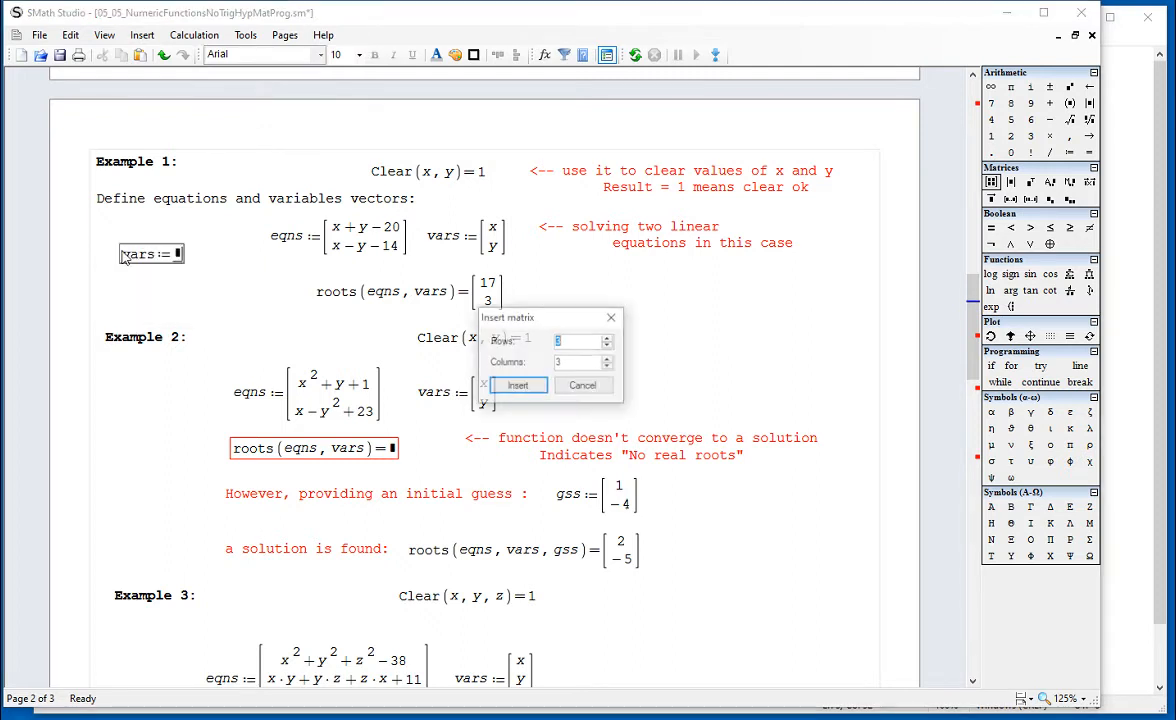
pyautogui.write('1')
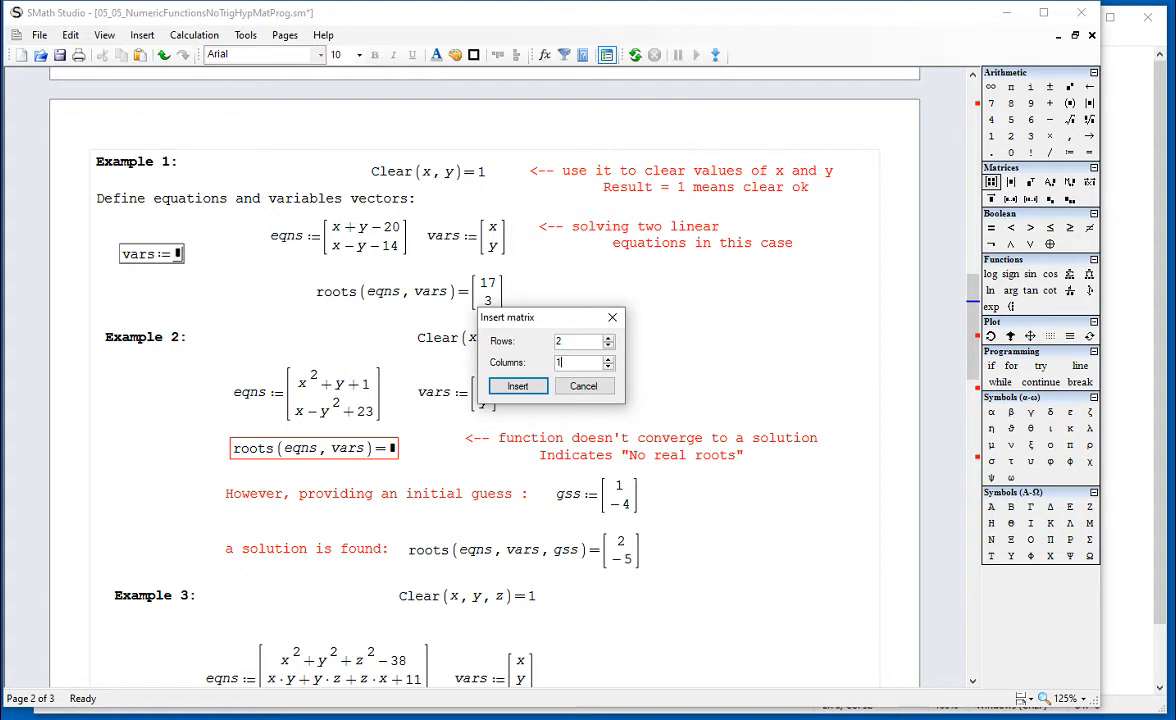
pyautogui.press('Return')
pyautogui.write('x')
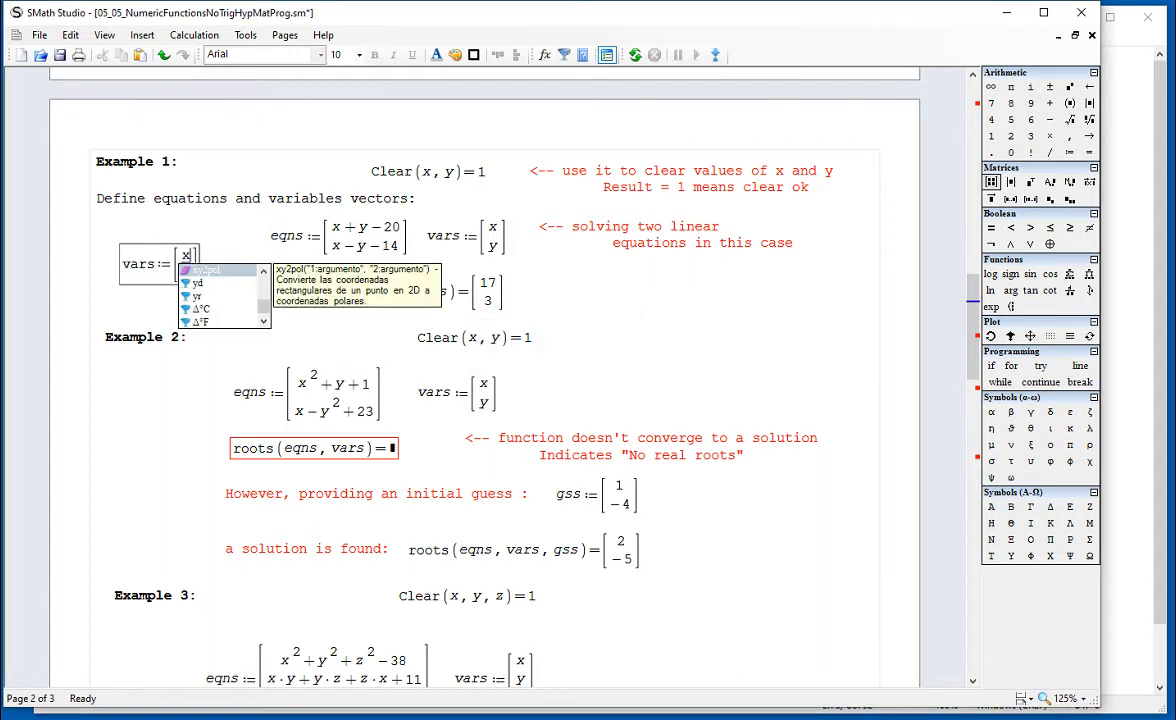
pyautogui.press('Tab')
pyautogui.write('y')
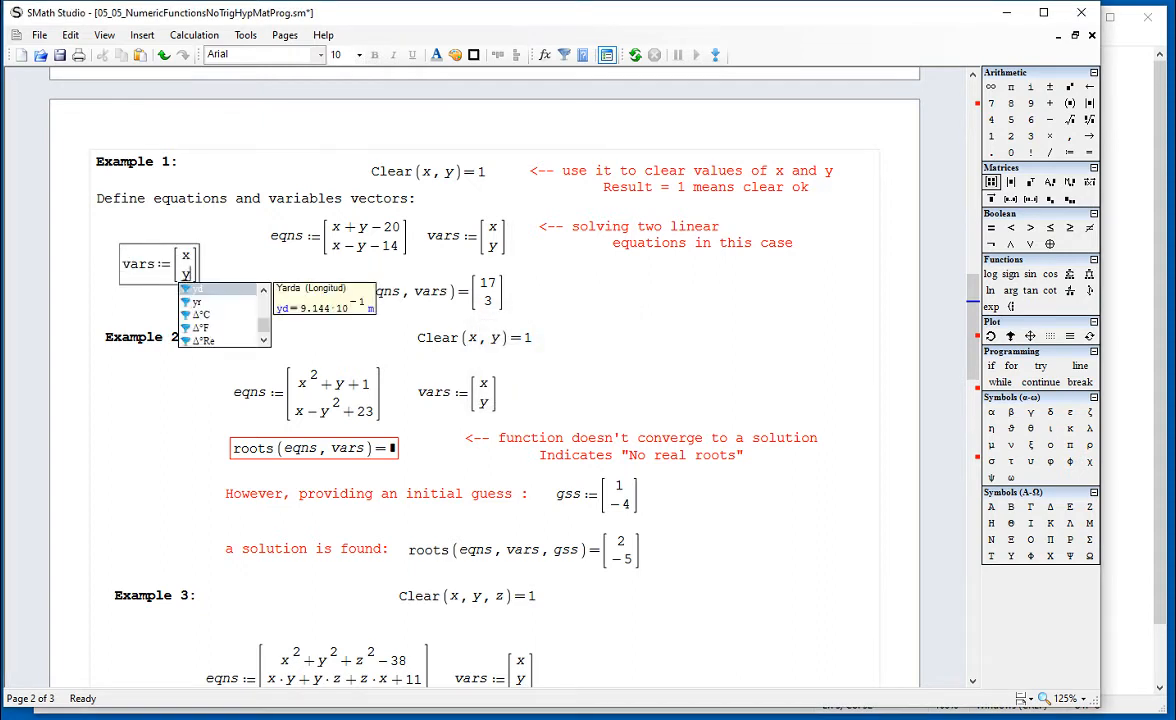
pyautogui.click(195, 229)
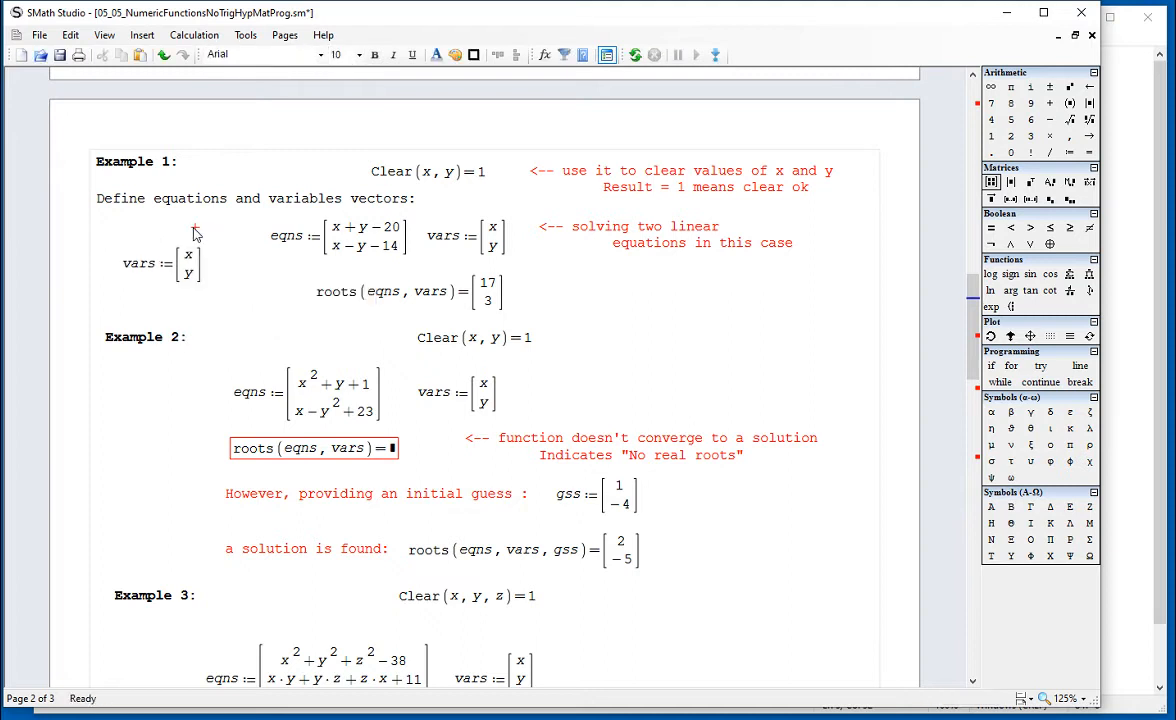
# Delete the extra vars vector from Example 1's blank area
pyautogui.moveTo(203, 273); pyautogui.dragTo(177, 277)
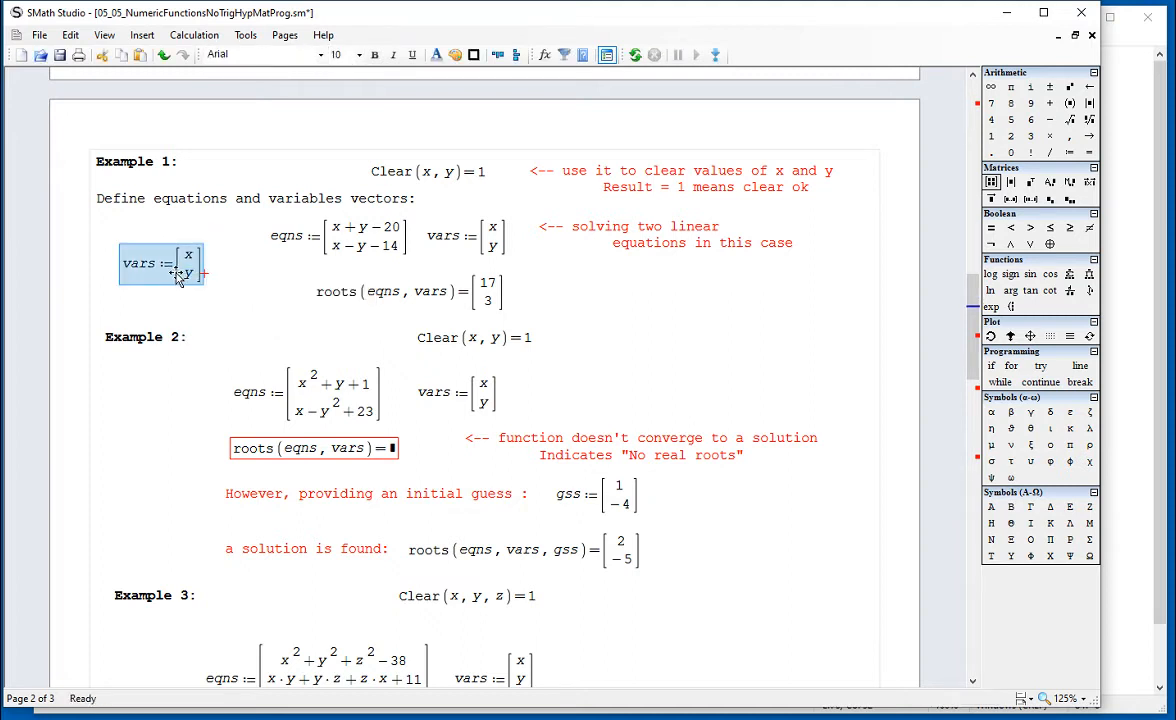
pyautogui.press('Delete')
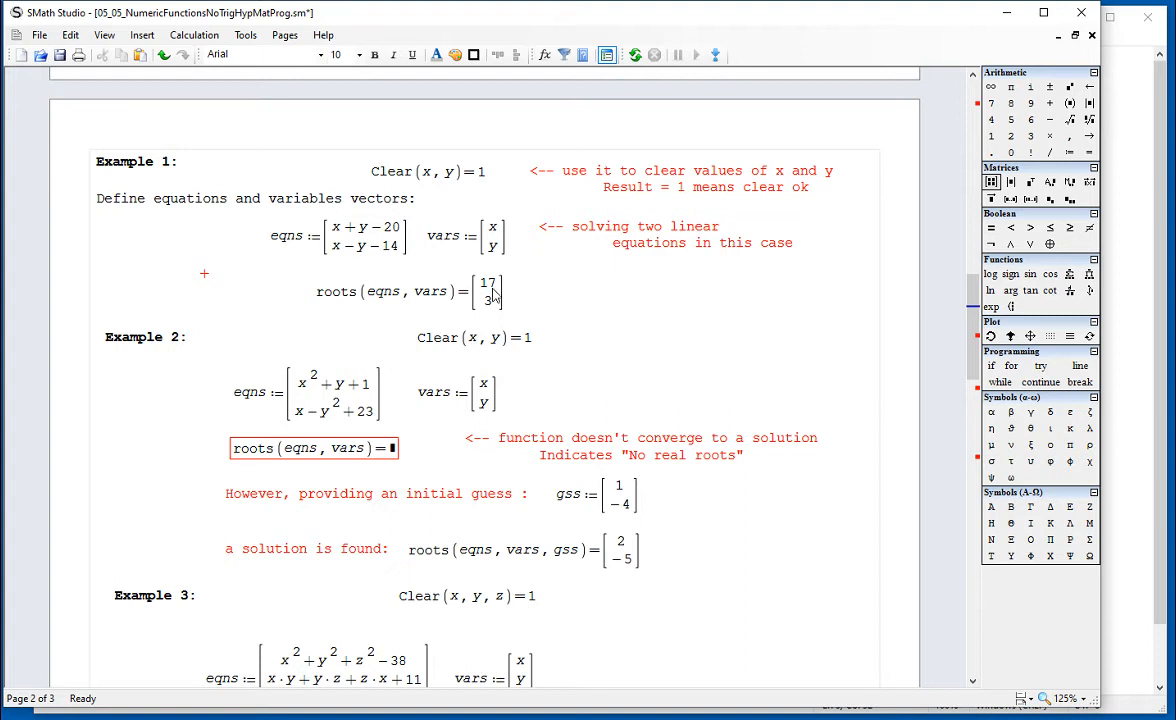
# Examine Example 1's solved system and Example 2's equations, variables, two-argument roots call and initial guess vector
pyautogui.moveTo(518, 300); pyautogui.dragTo(349, 256)
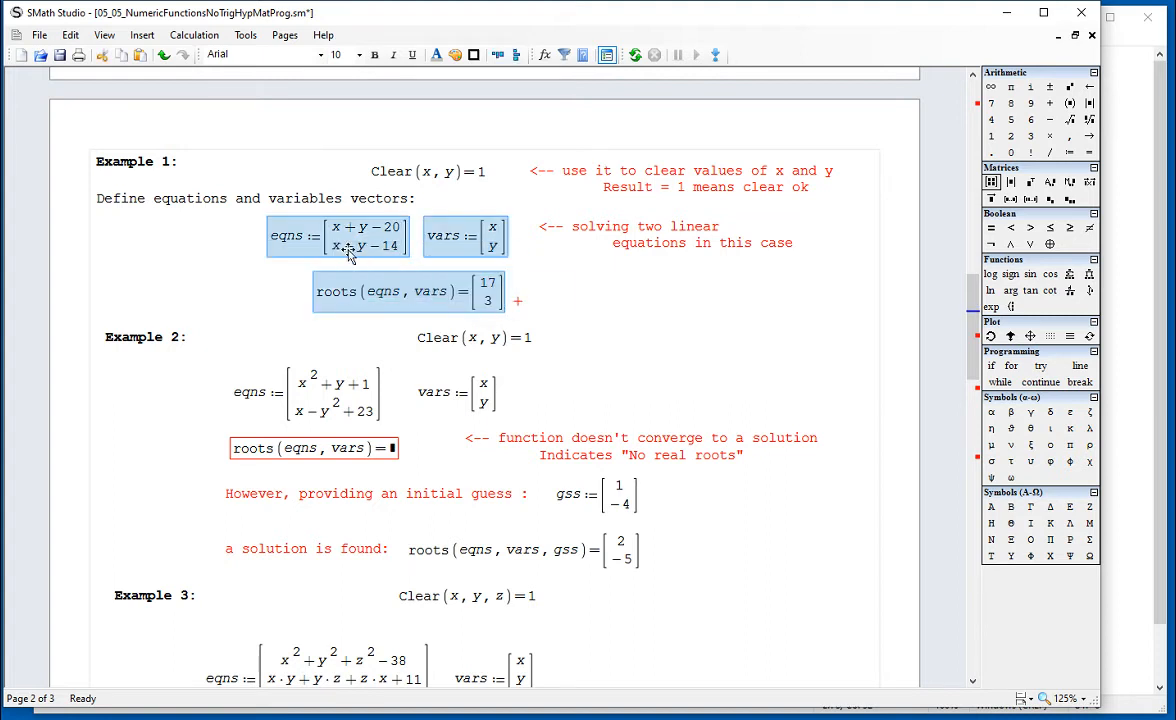
pyautogui.click(637, 294)
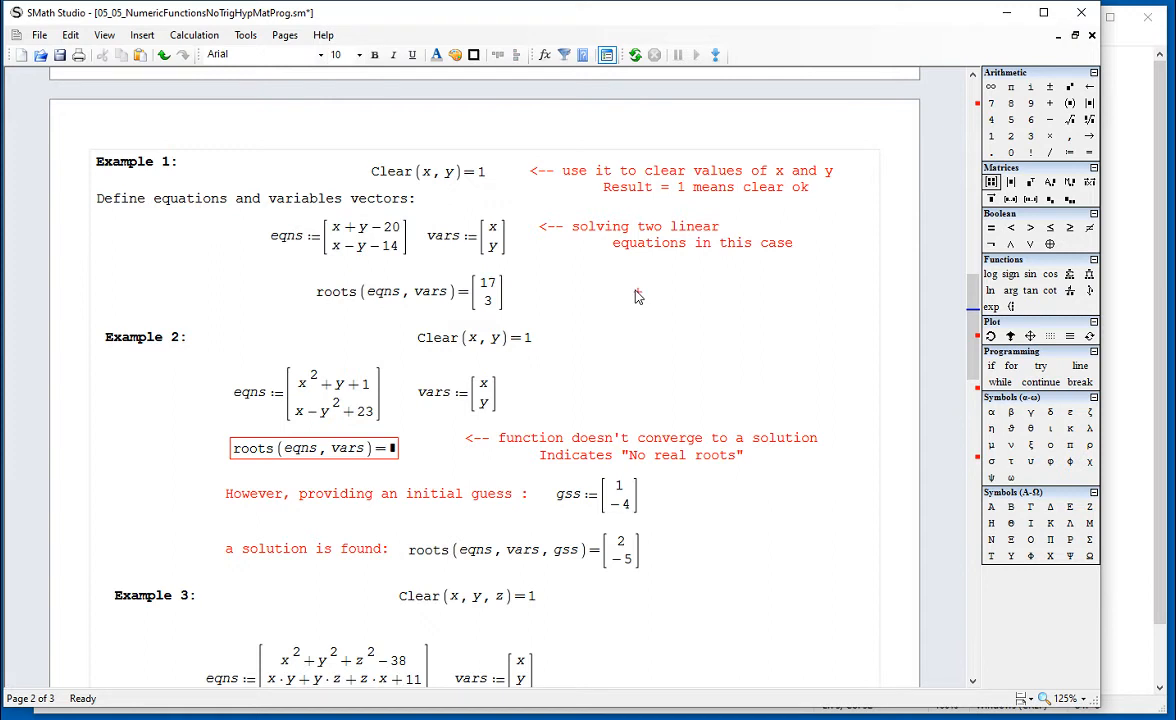
pyautogui.scroll(-2, 637, 296)
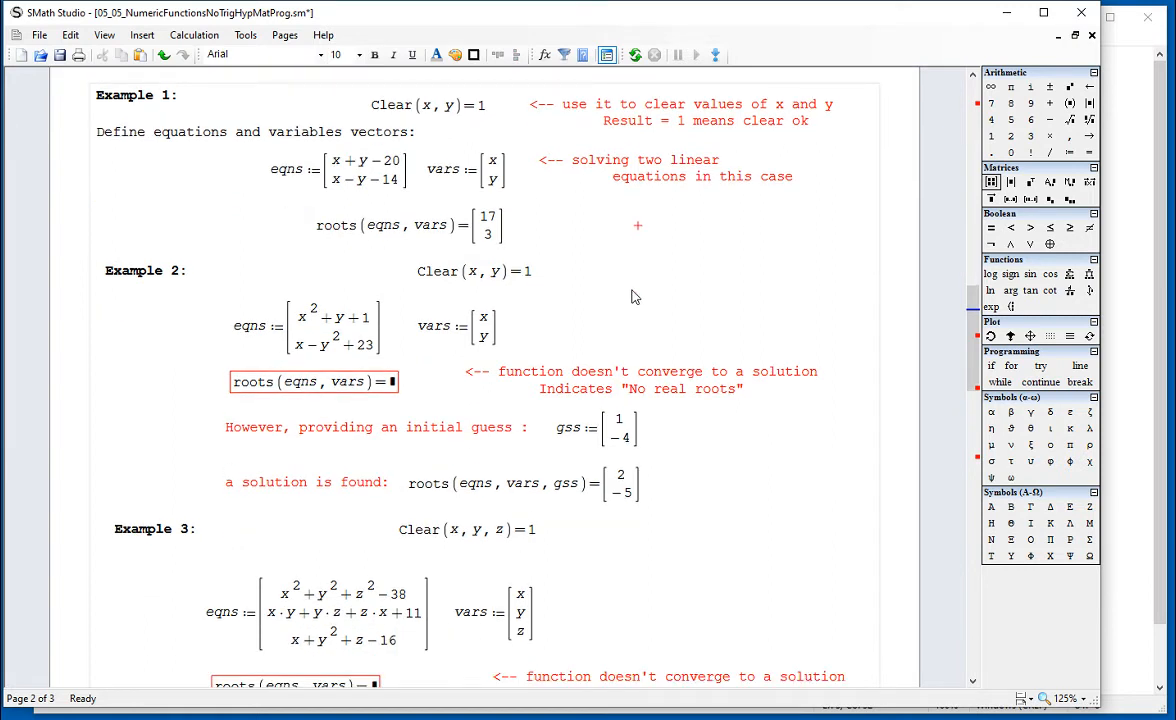
pyautogui.click(305, 322)
pyautogui.moveTo(305, 326); pyautogui.dragTo(368, 320)
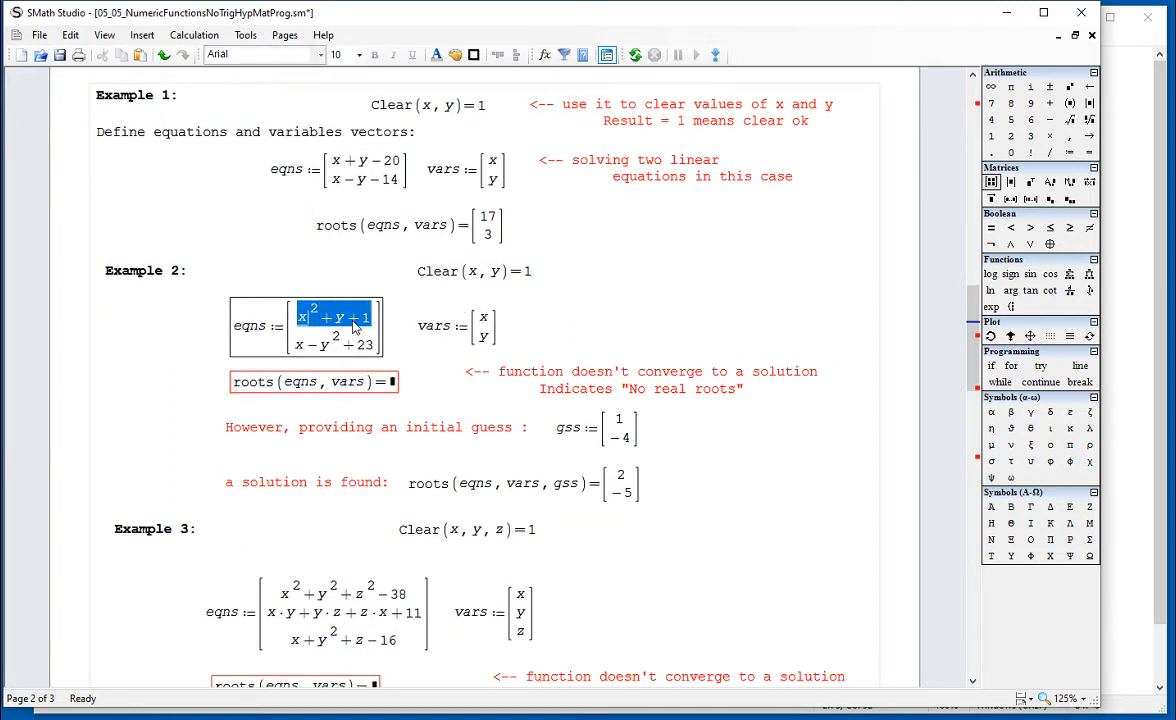
pyautogui.moveTo(294, 344); pyautogui.dragTo(335, 347)
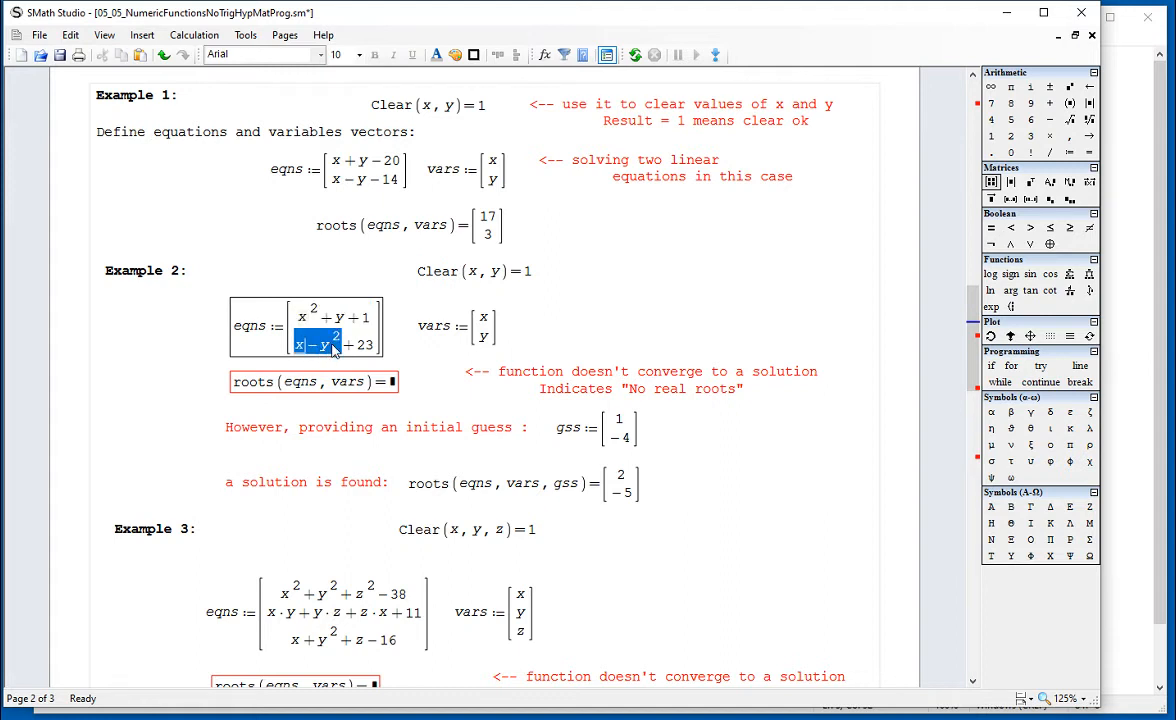
pyautogui.click(470, 344)
pyautogui.click(393, 382)
pyautogui.click(445, 396)
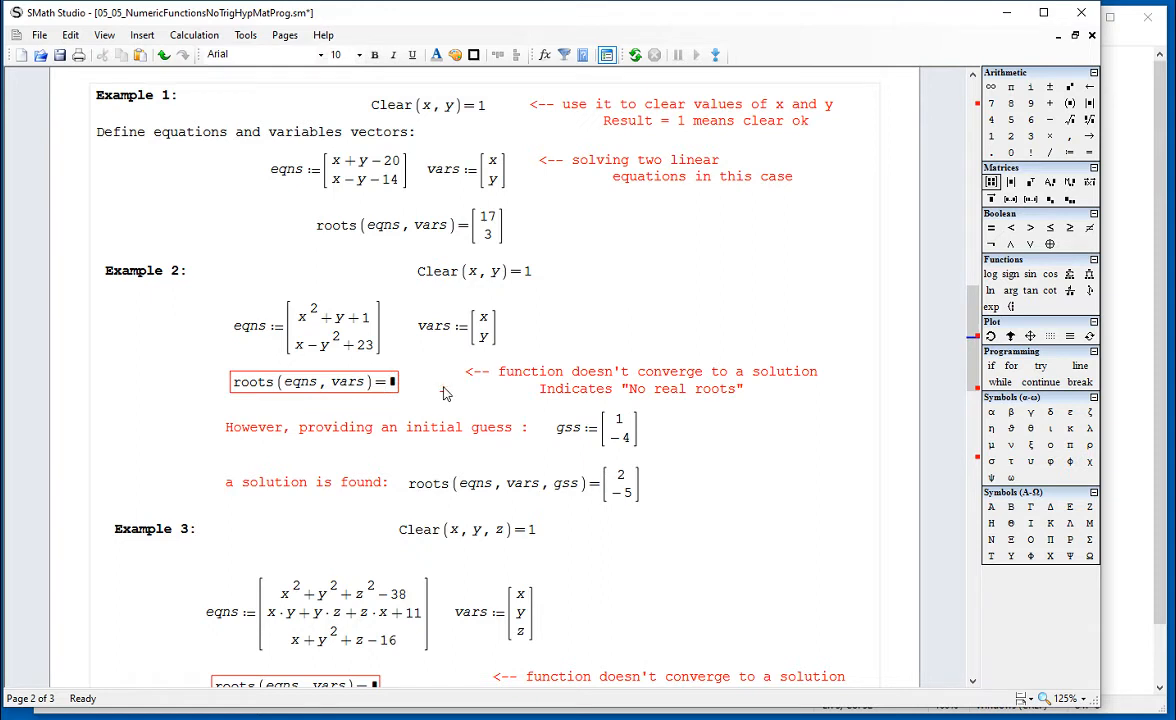
pyautogui.moveTo(519, 336); pyautogui.dragTo(362, 396)
pyautogui.click(434, 383)
pyautogui.moveTo(656, 438); pyautogui.dragTo(628, 442)
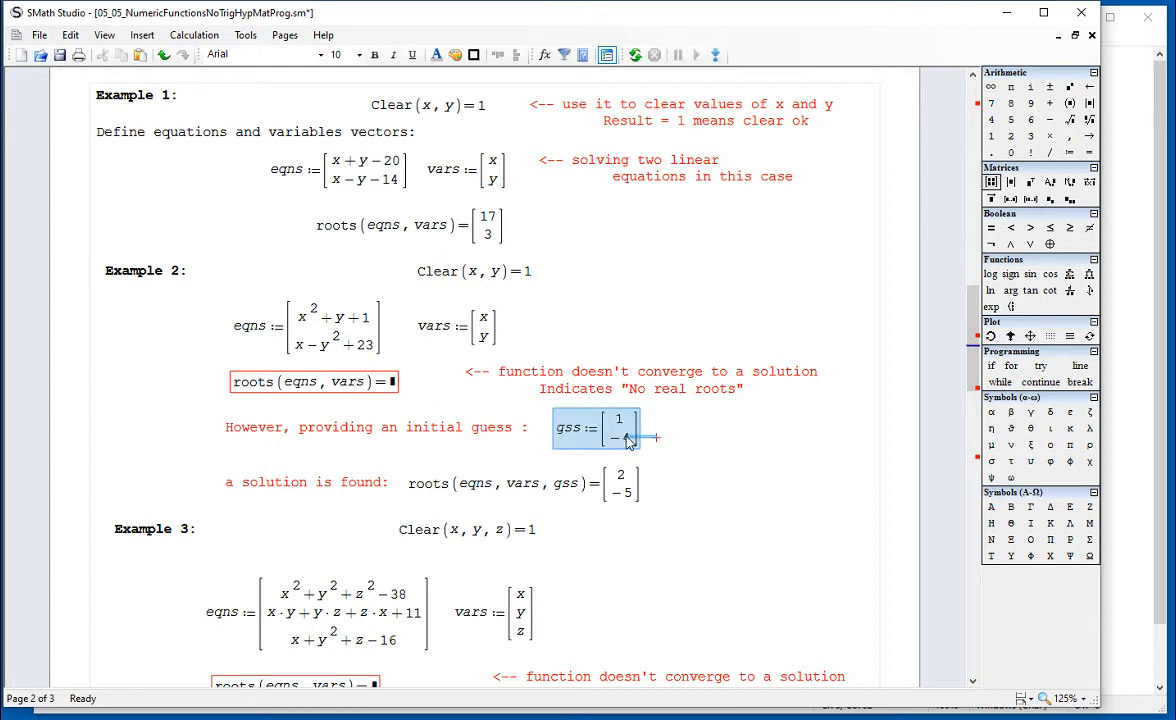
pyautogui.click(701, 424)
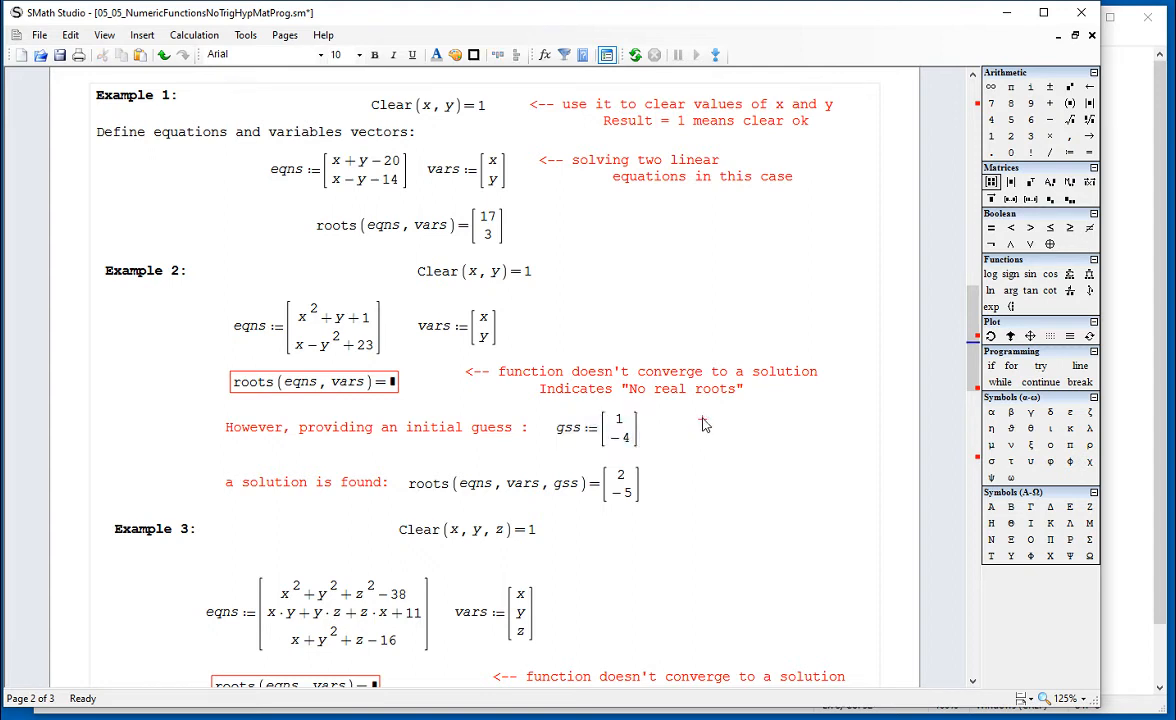
# Define a second gss vector with 2 rows and 1 column containing 1 and -4 beside Example 2's initial guess
pyautogui.click(712, 429)
pyautogui.write('gss ')
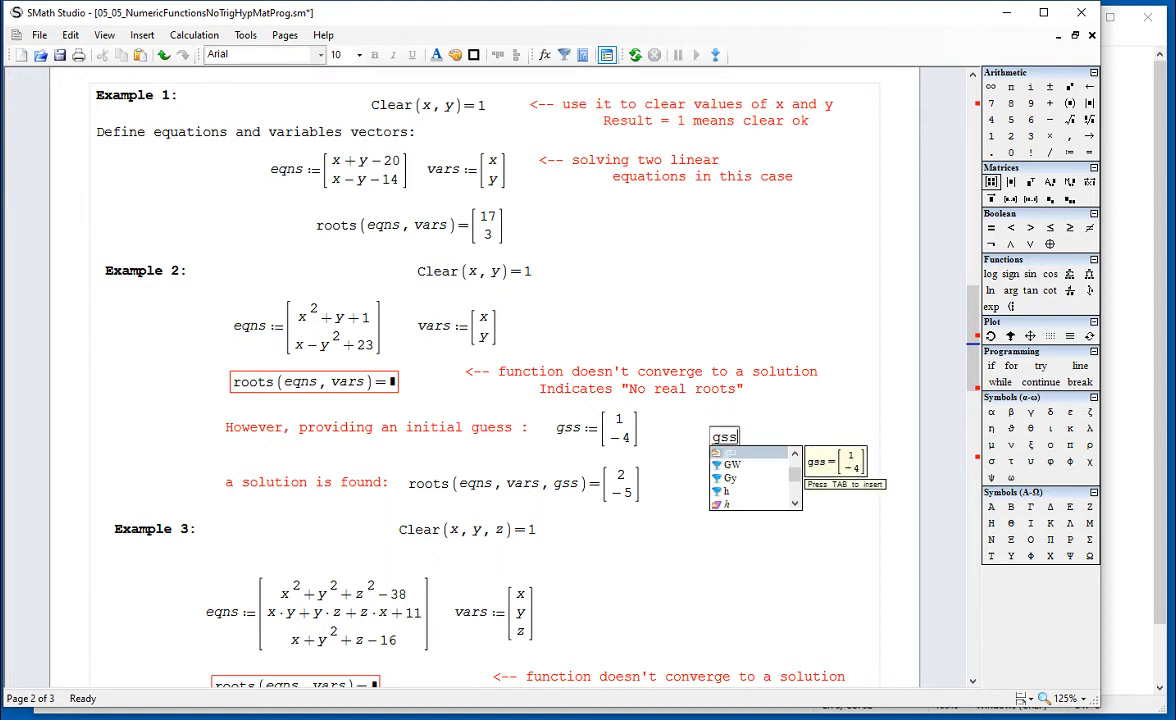
pyautogui.write(':=')
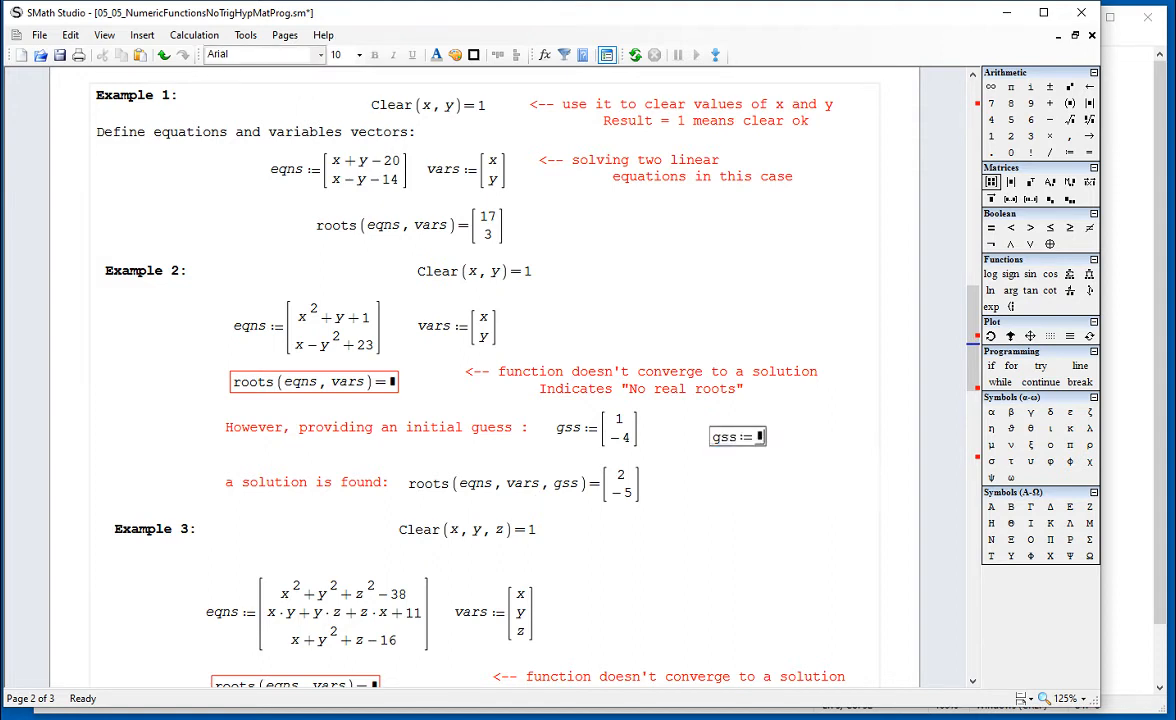
pyautogui.hotkey('ctrl', 'm')
pyautogui.write('2')
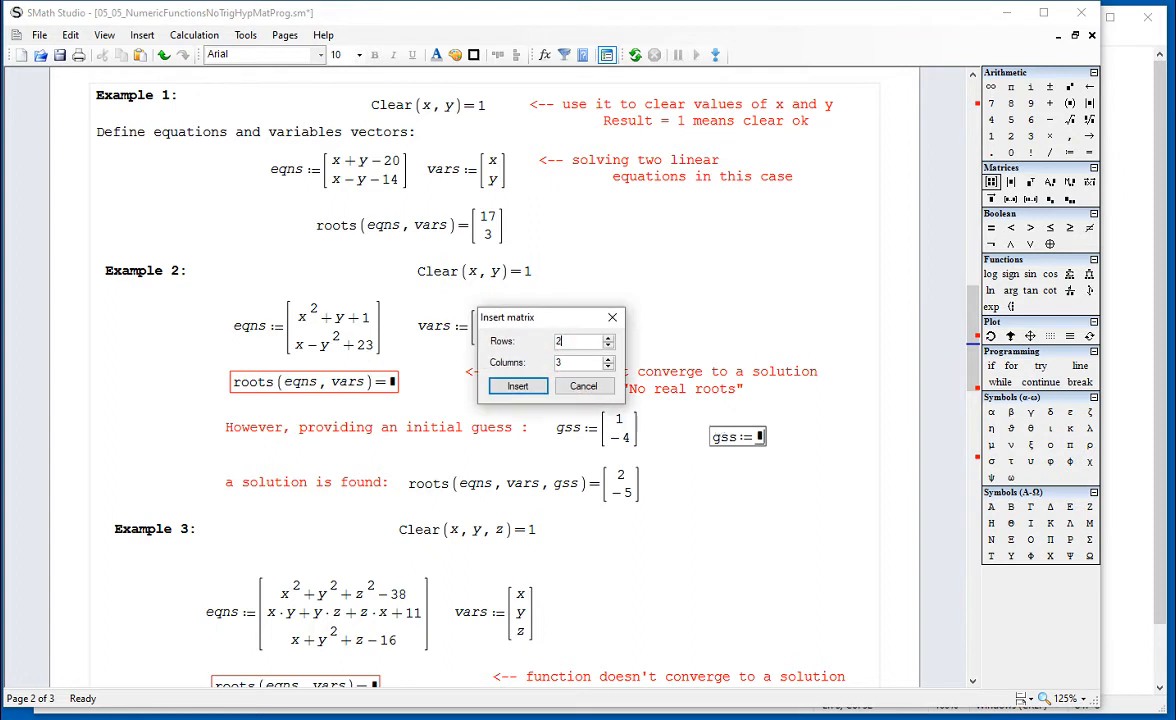
pyautogui.press('Return')
pyautogui.write('1')
pyautogui.press('Down')
pyautogui.write('-4')
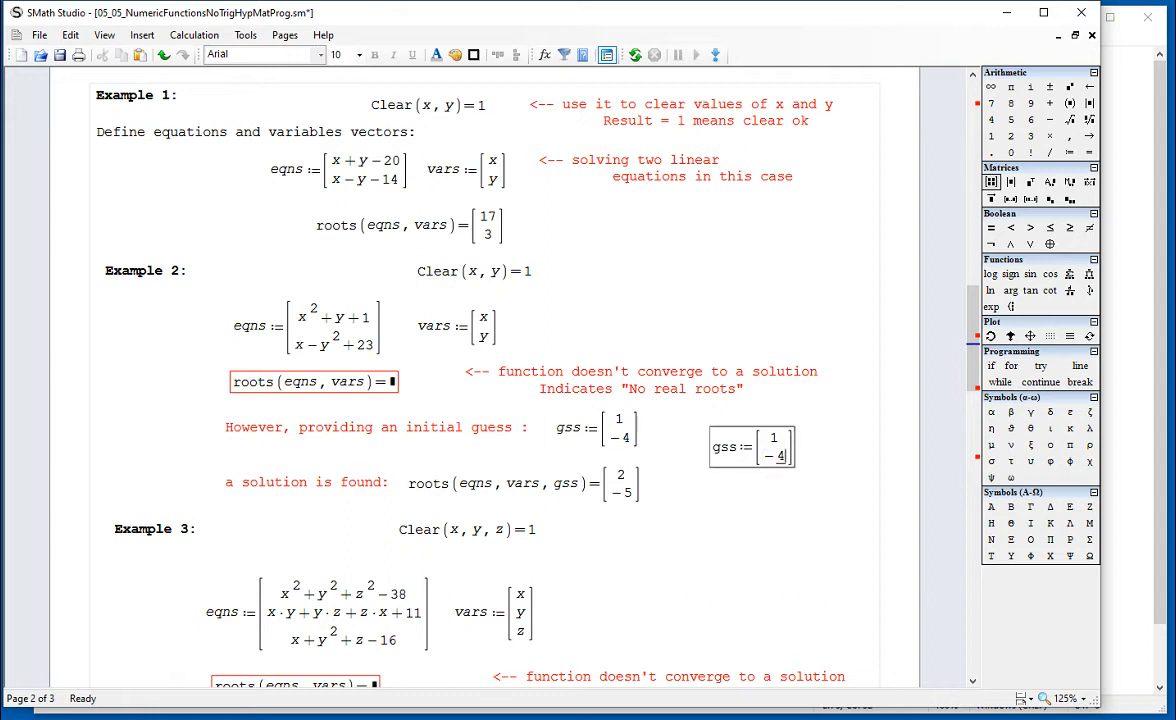
# Delete the duplicate gss vector beside Example 2's initial guess
pyautogui.click(800, 496)
pyautogui.click(782, 474)
pyautogui.press('Delete')
# Remove the evaluation from Example 2's roots(eqns, vars, gss) call, review its three arguments, and evaluate it again
pyautogui.click(622, 483)
pyautogui.press('BackSpace')
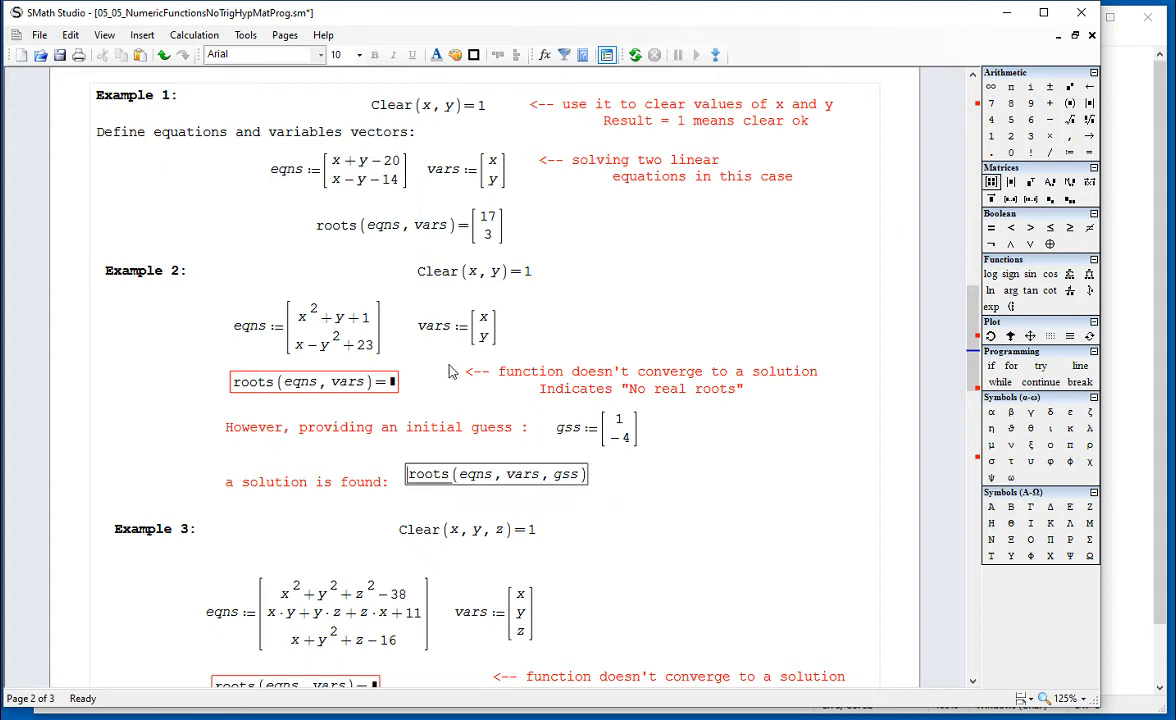
pyautogui.moveTo(399, 342); pyautogui.dragTo(368, 342)
pyautogui.click(508, 338)
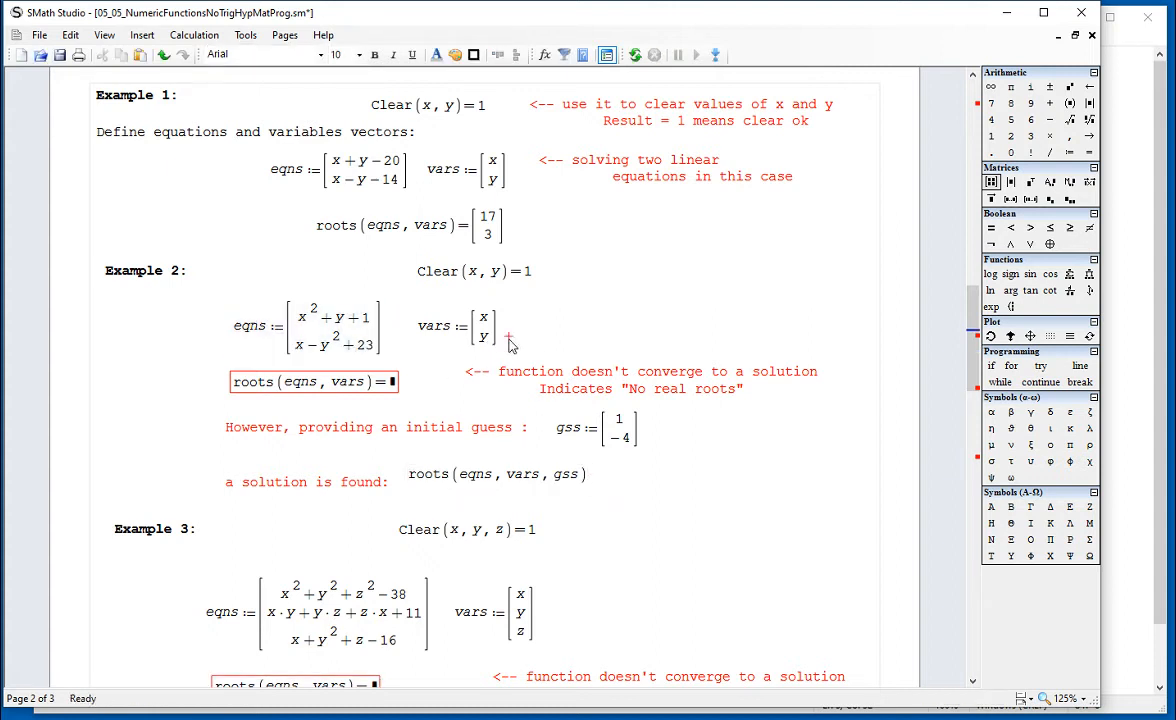
pyautogui.moveTo(508, 343); pyautogui.dragTo(451, 341)
pyautogui.moveTo(592, 403); pyautogui.dragTo(580, 442)
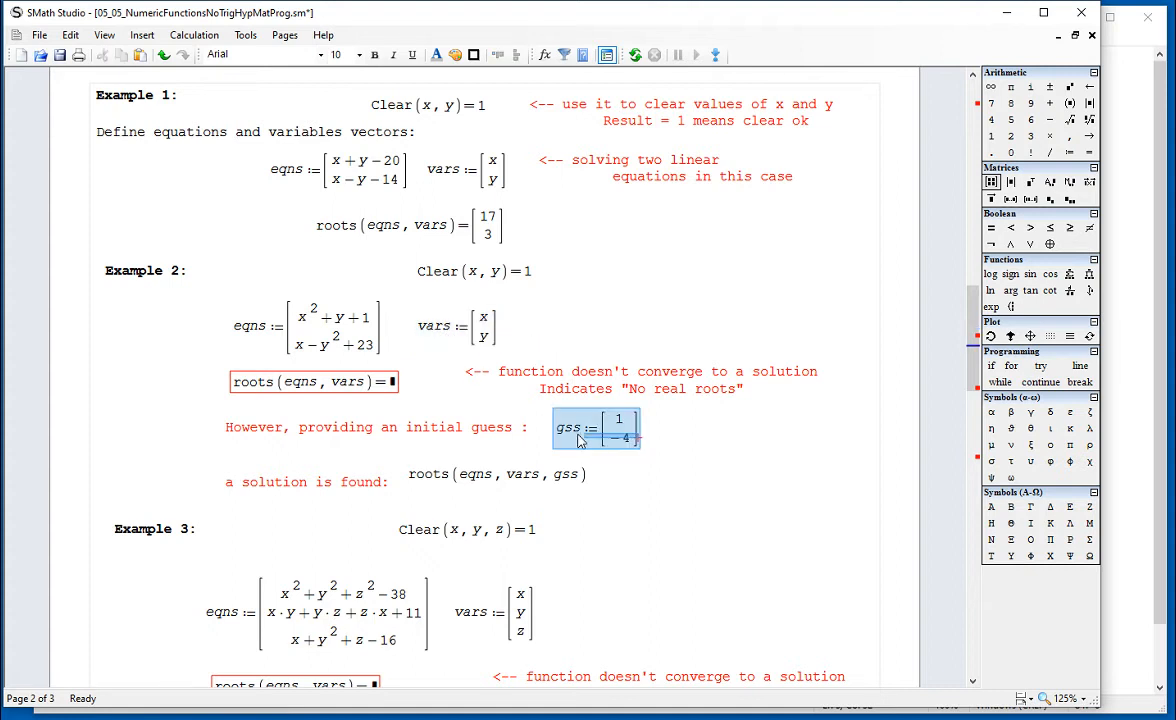
pyautogui.click(588, 482)
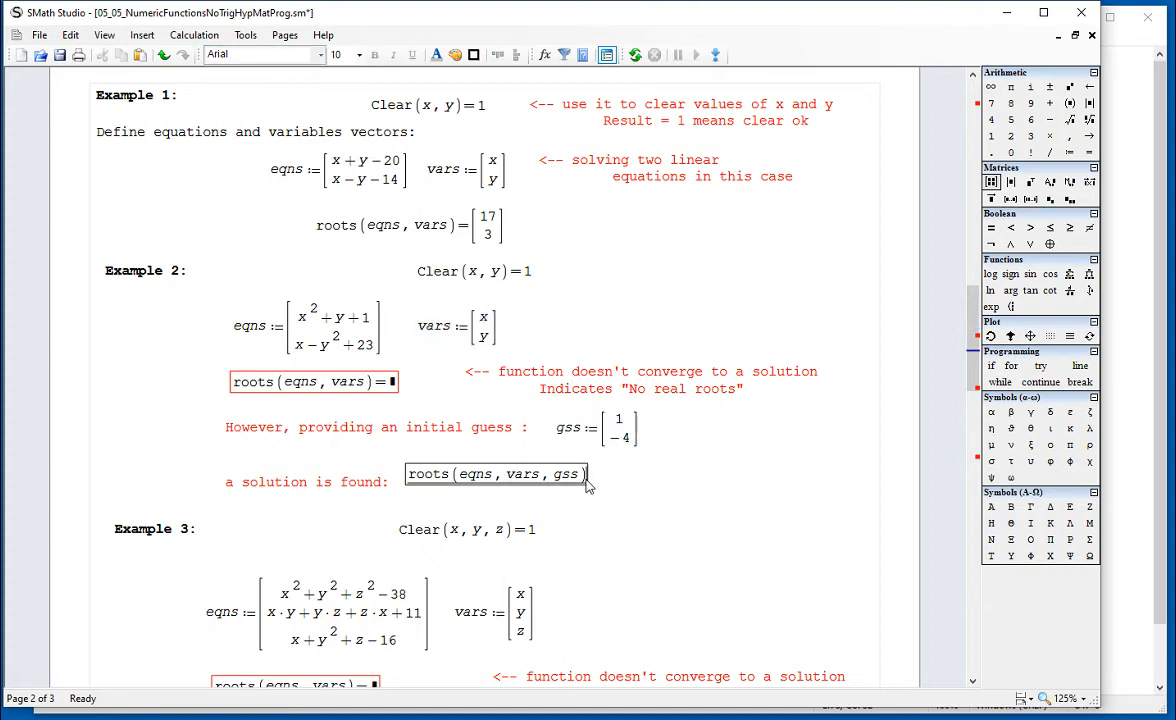
pyautogui.write('=')
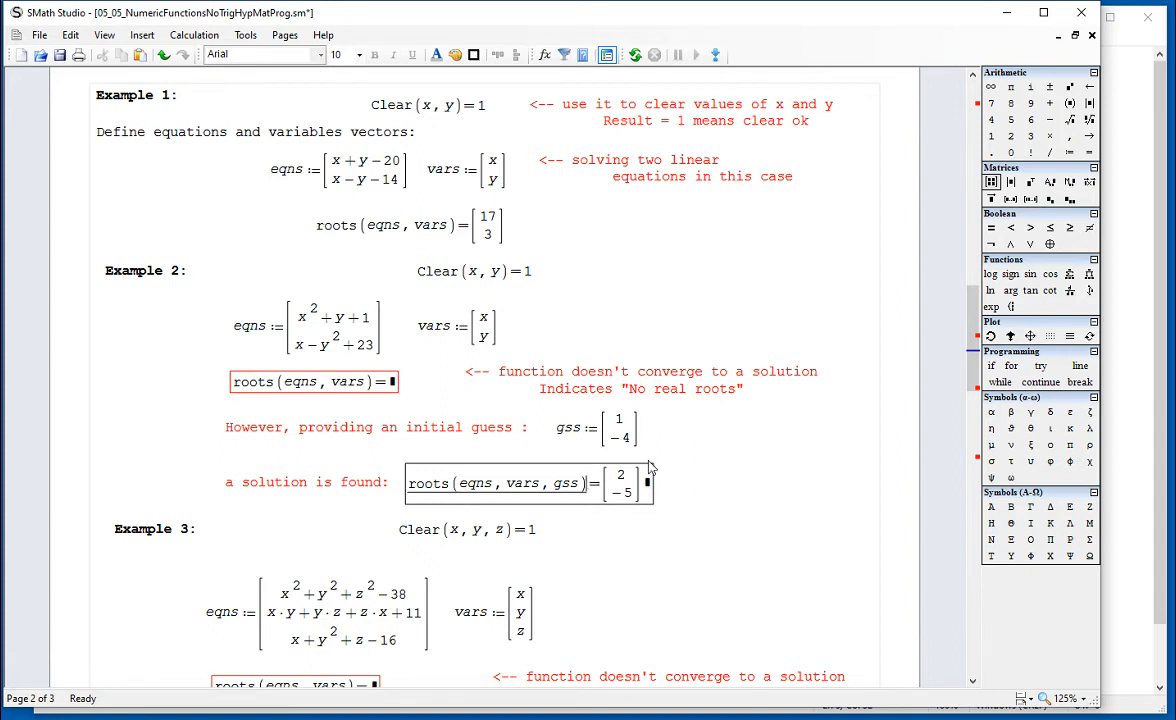
pyautogui.click(725, 460)
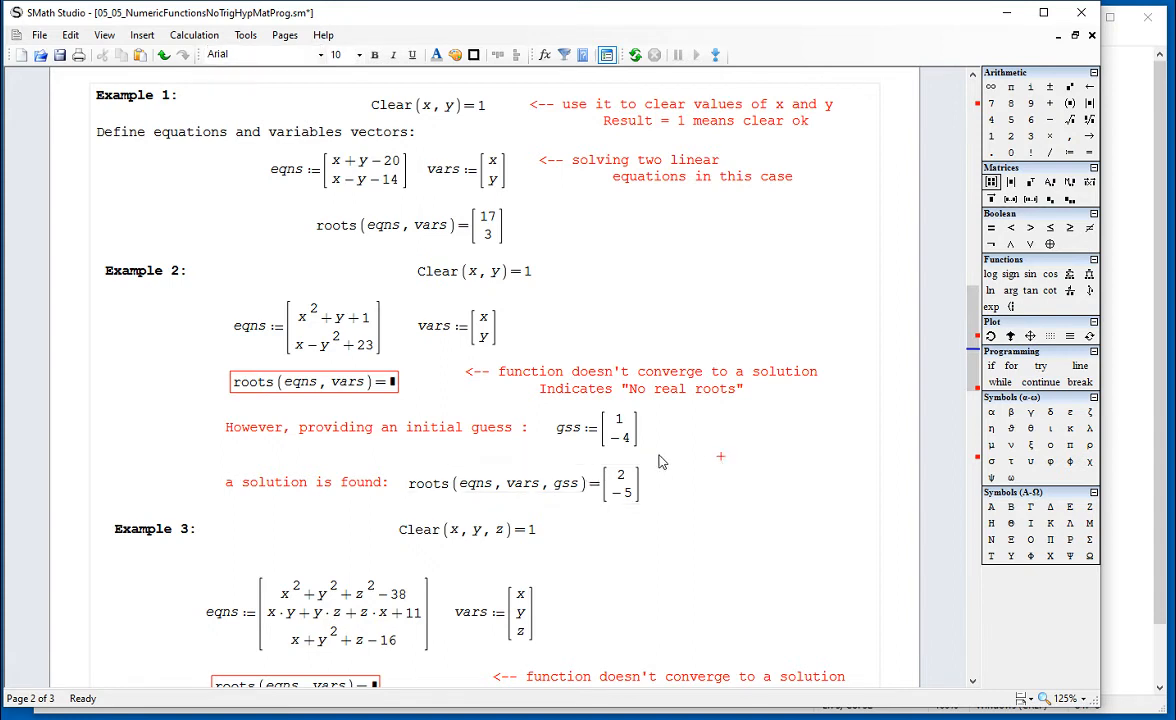
# Examine Example 2's initial guess and Example 3's Clear call, three equations, x, y, z variables and the error on its two-argument roots call
pyautogui.moveTo(656, 447); pyautogui.dragTo(545, 405)
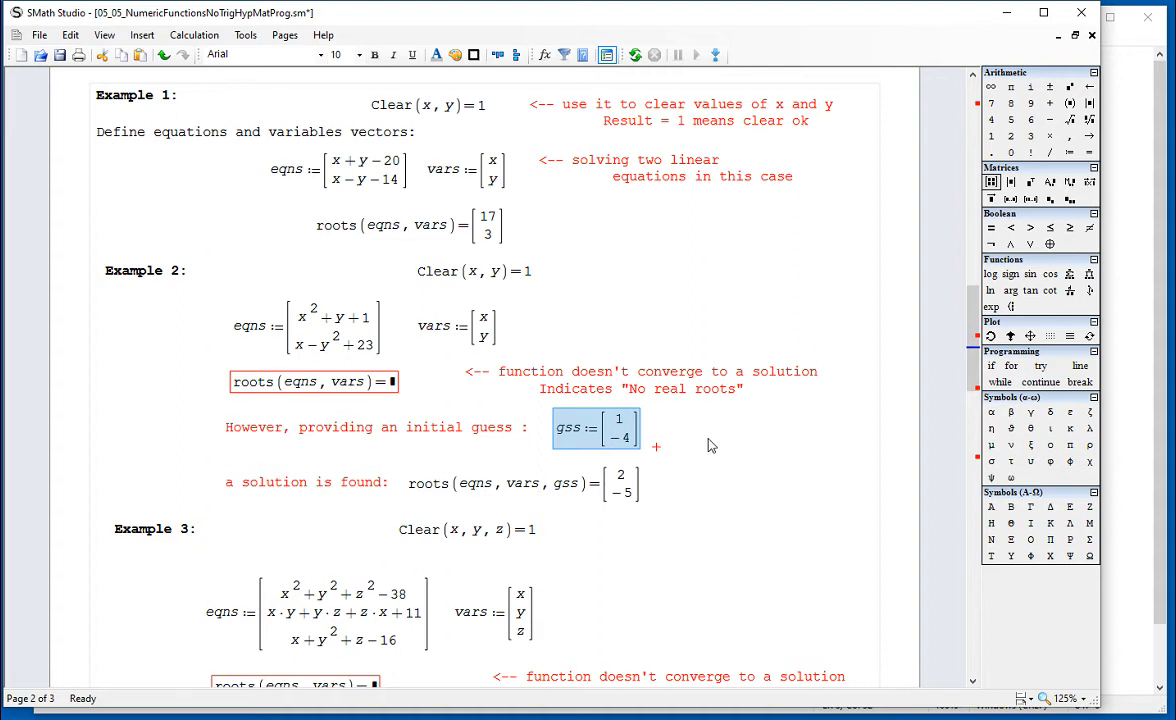
pyautogui.scroll(-3, 708, 445)
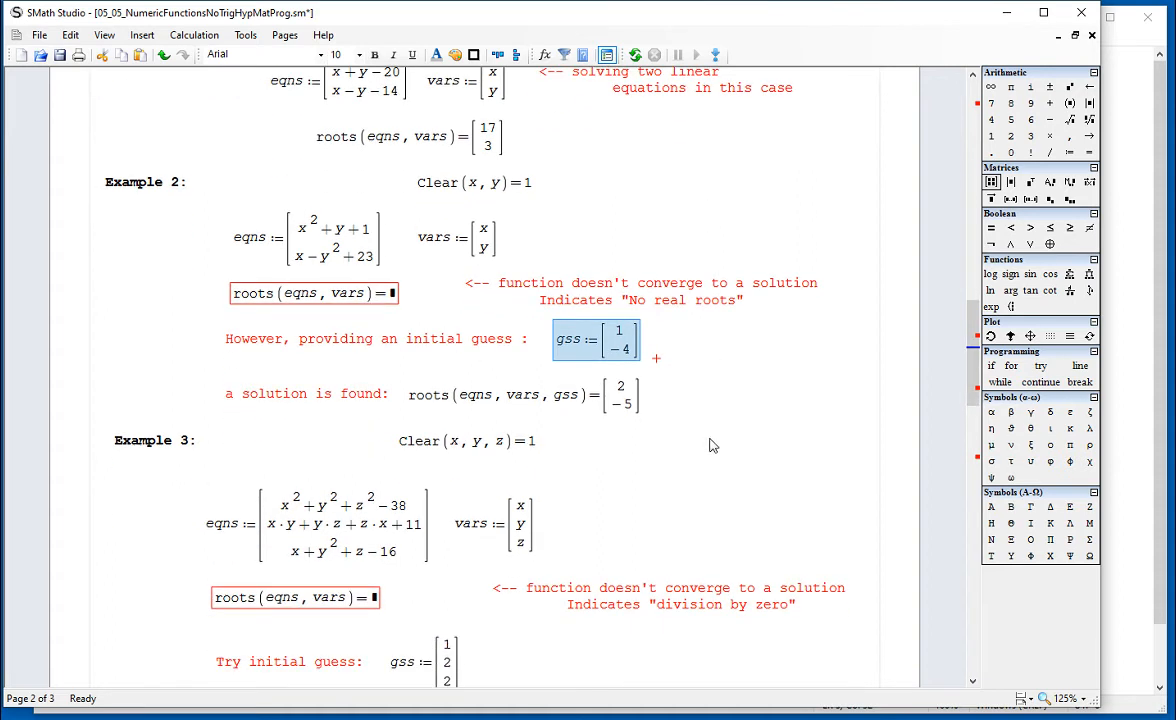
pyautogui.scroll(-2, 710, 446)
pyautogui.scroll(-1, 716, 450)
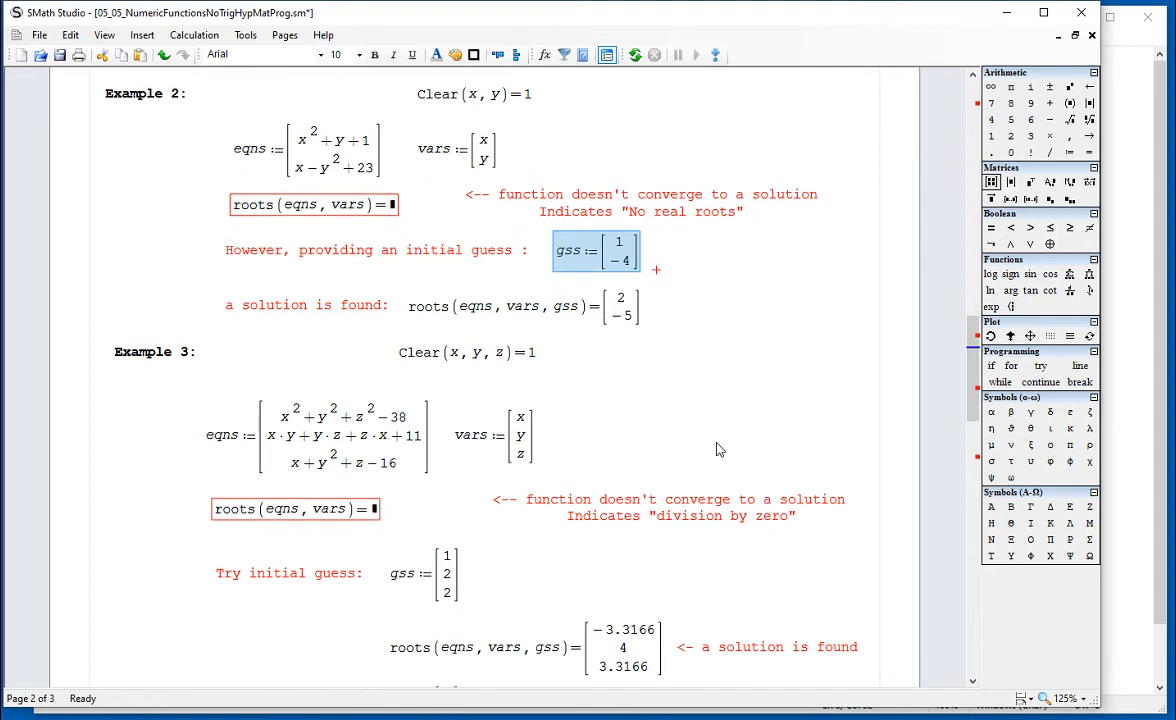
pyautogui.scroll(-2, 716, 450)
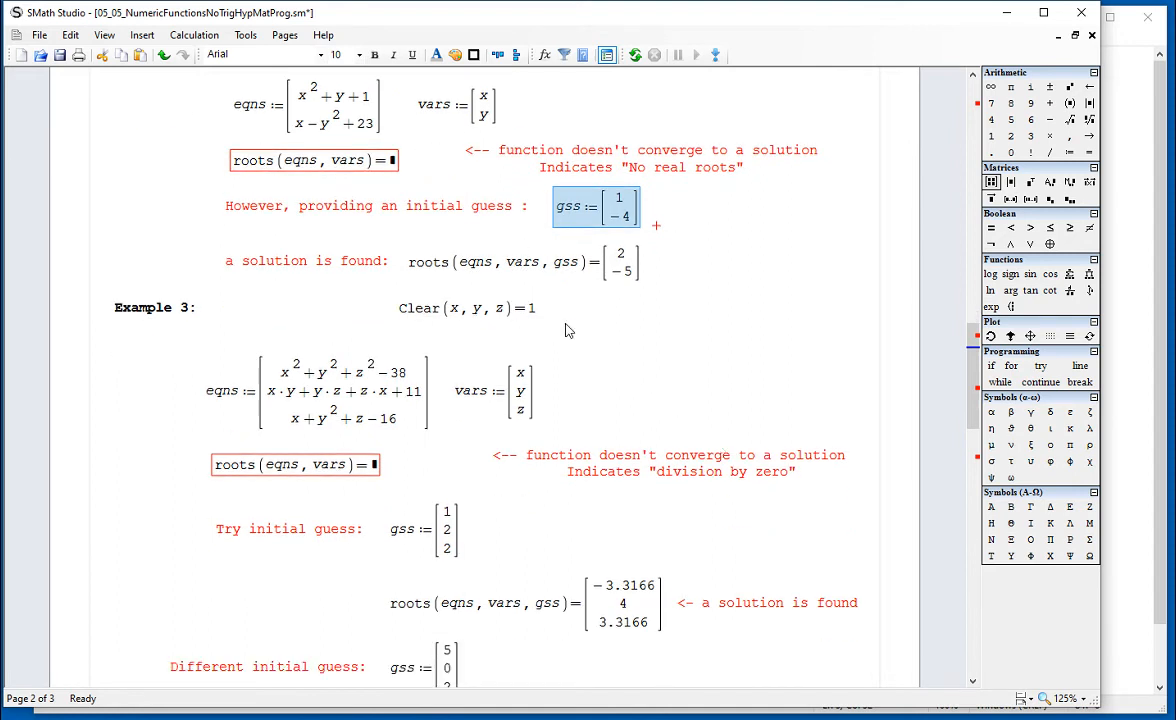
pyautogui.moveTo(425, 429); pyautogui.dragTo(352, 380)
pyautogui.click(601, 348)
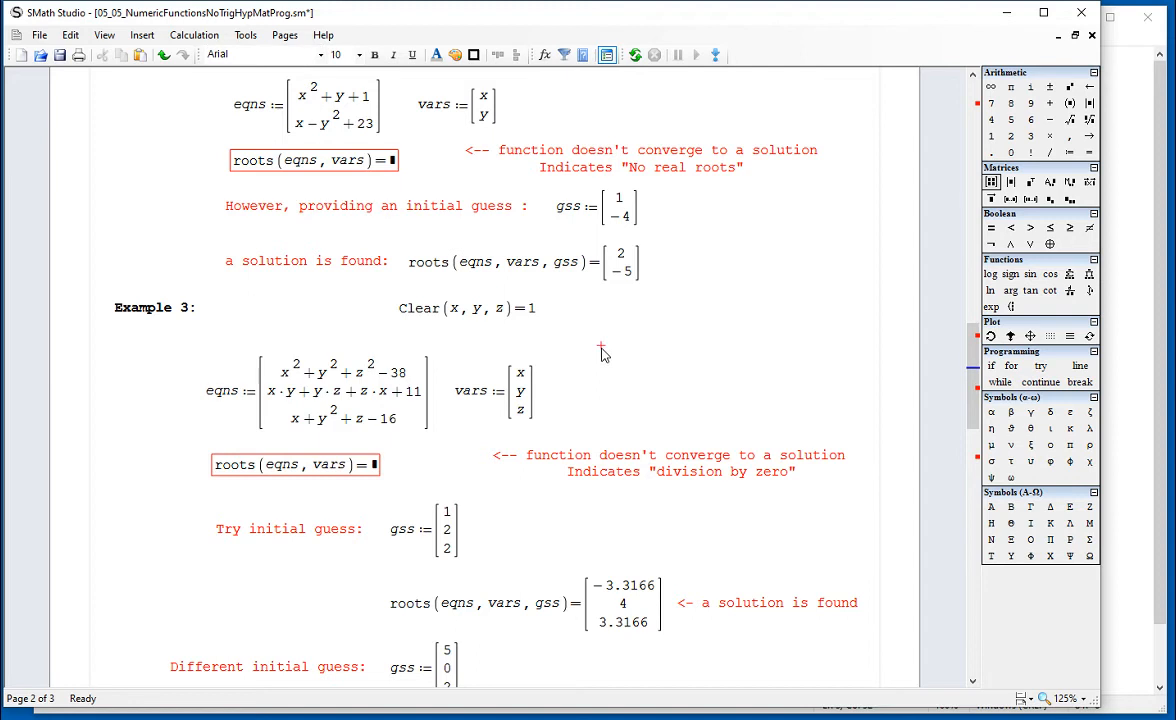
pyautogui.moveTo(365, 274); pyautogui.dragTo(559, 318)
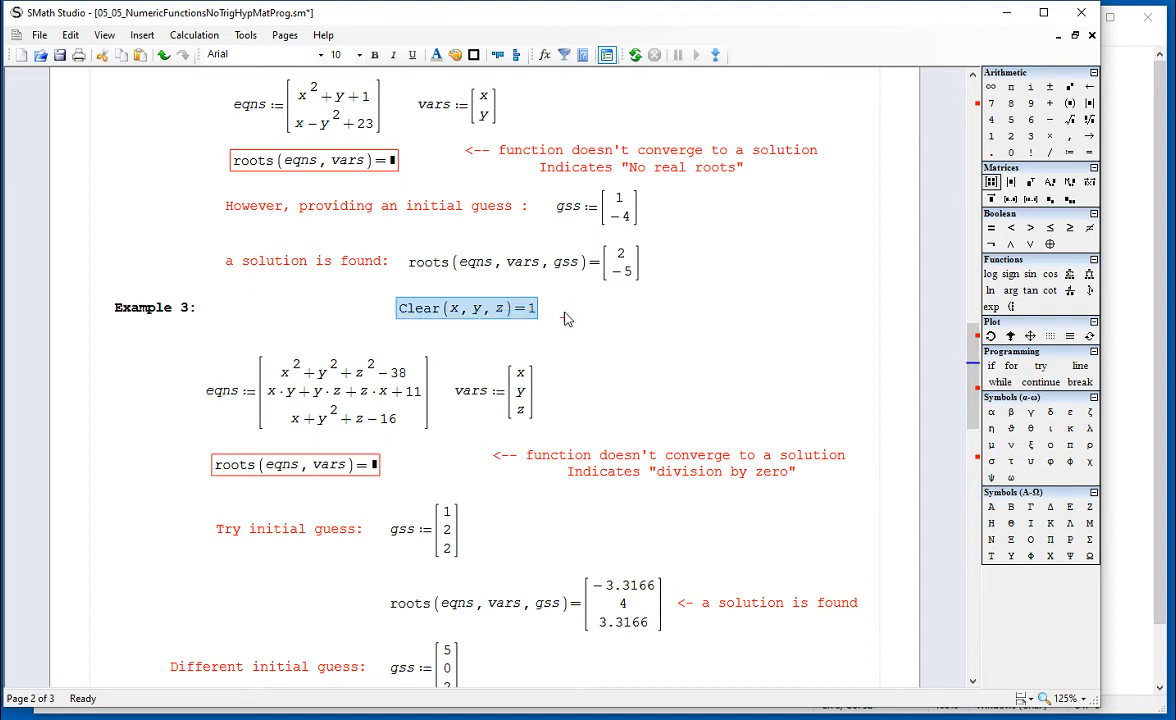
pyautogui.moveTo(584, 400); pyautogui.dragTo(489, 403)
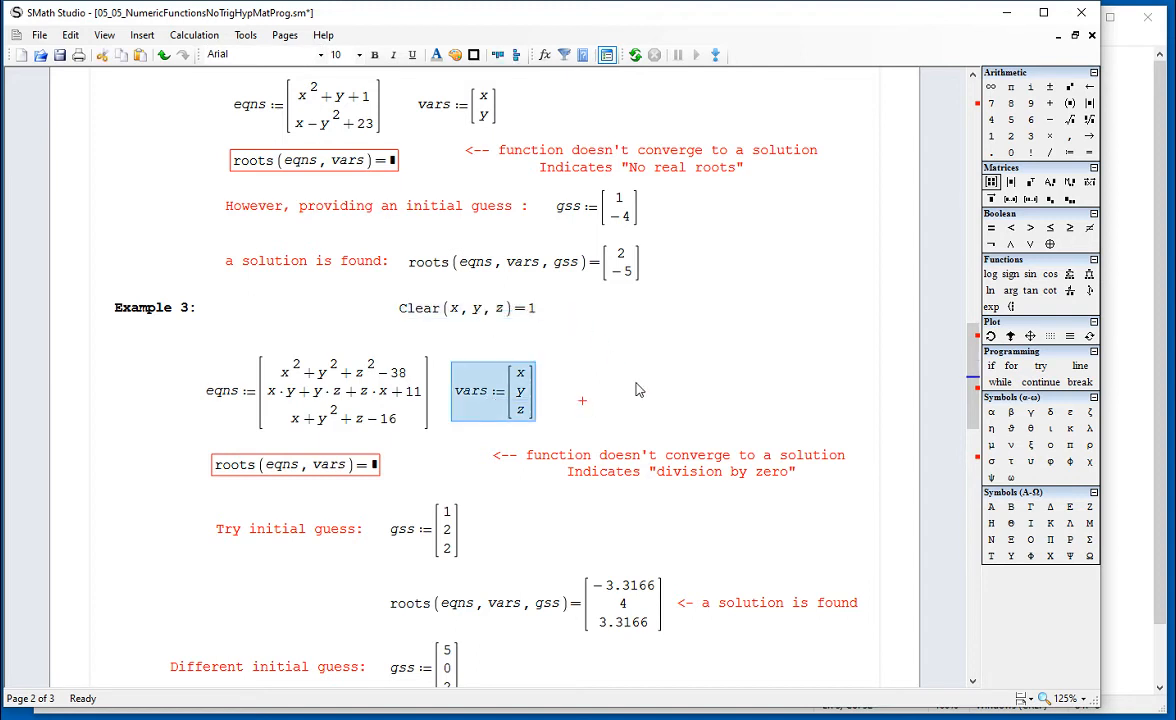
pyautogui.scroll(-1, 637, 384)
pyautogui.scroll(-3, 637, 390)
pyautogui.click(416, 377)
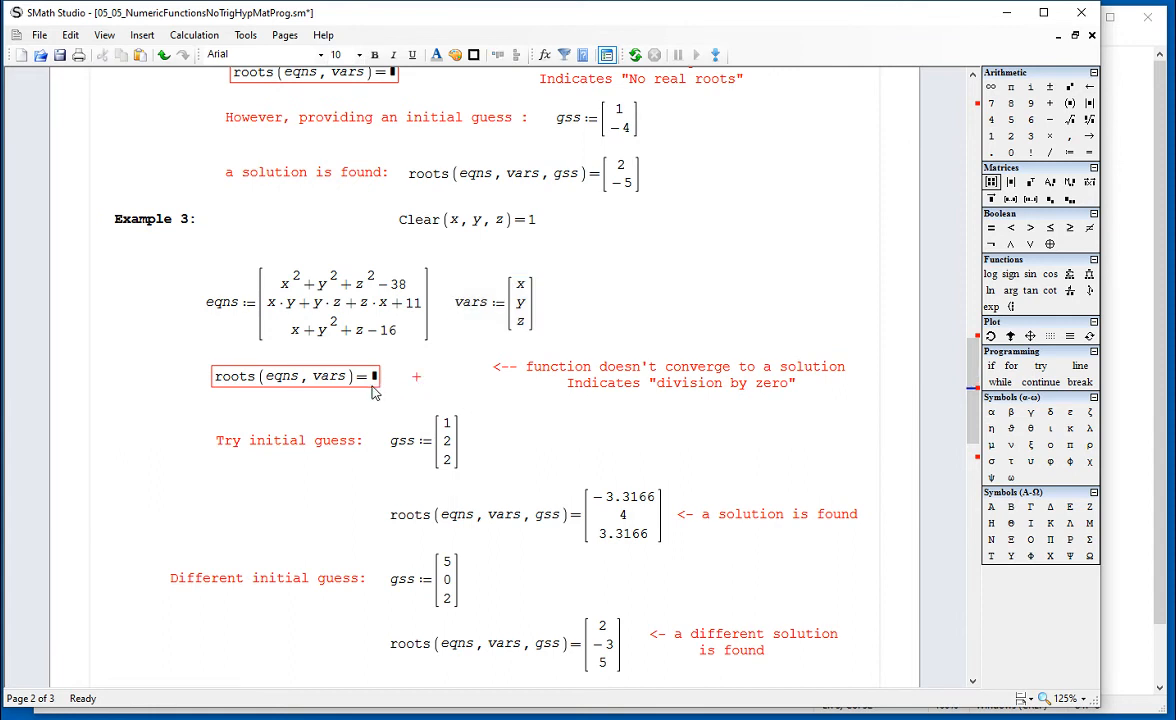
pyautogui.click(362, 391)
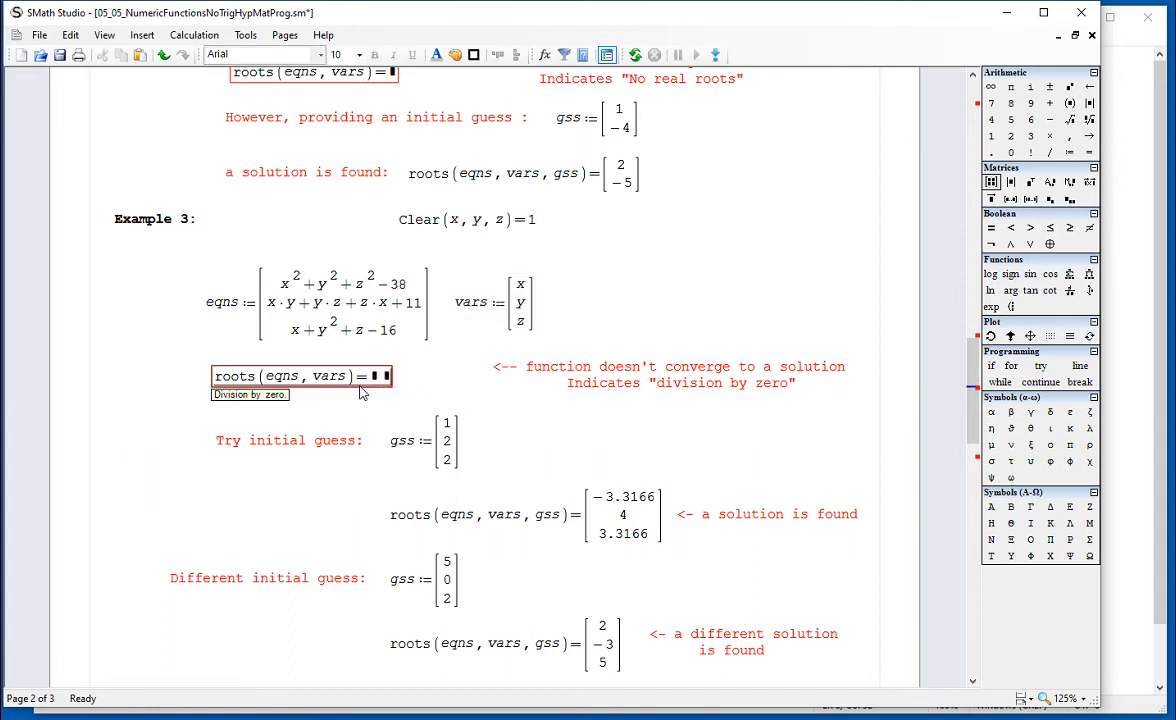
# Examine Example 3's first two initial guess vectors and the roots(eqns, vars, gss) solution that follows each one
pyautogui.click(444, 389)
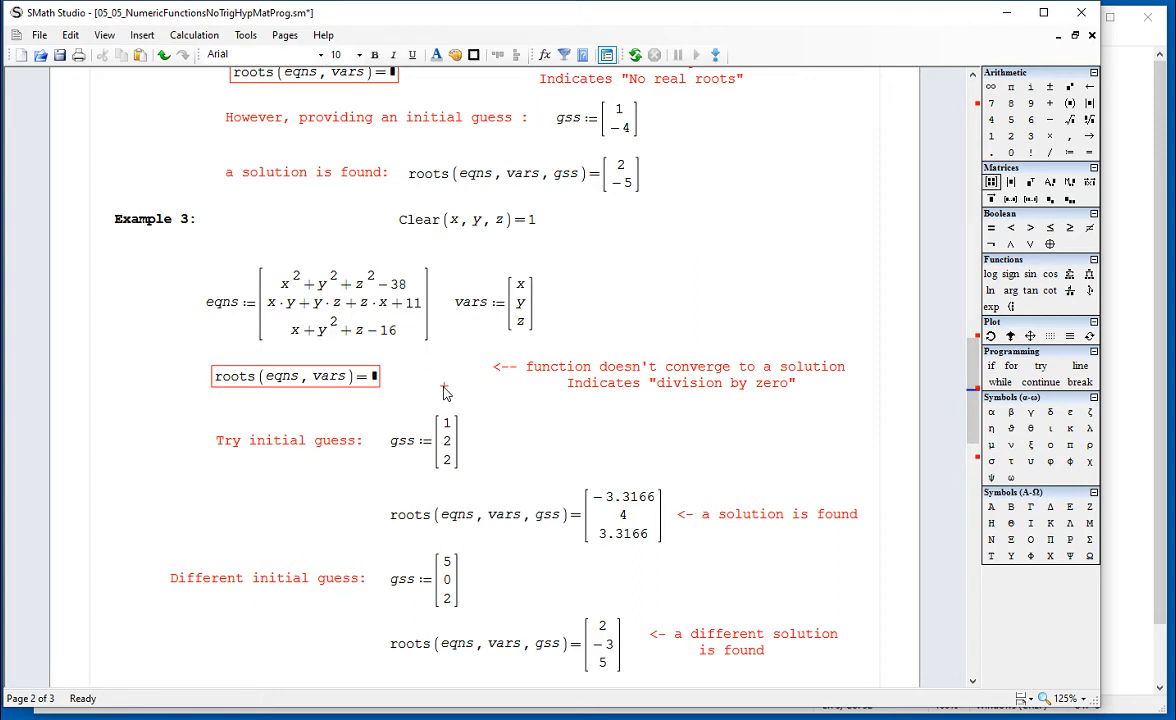
pyautogui.moveTo(508, 440); pyautogui.dragTo(440, 457)
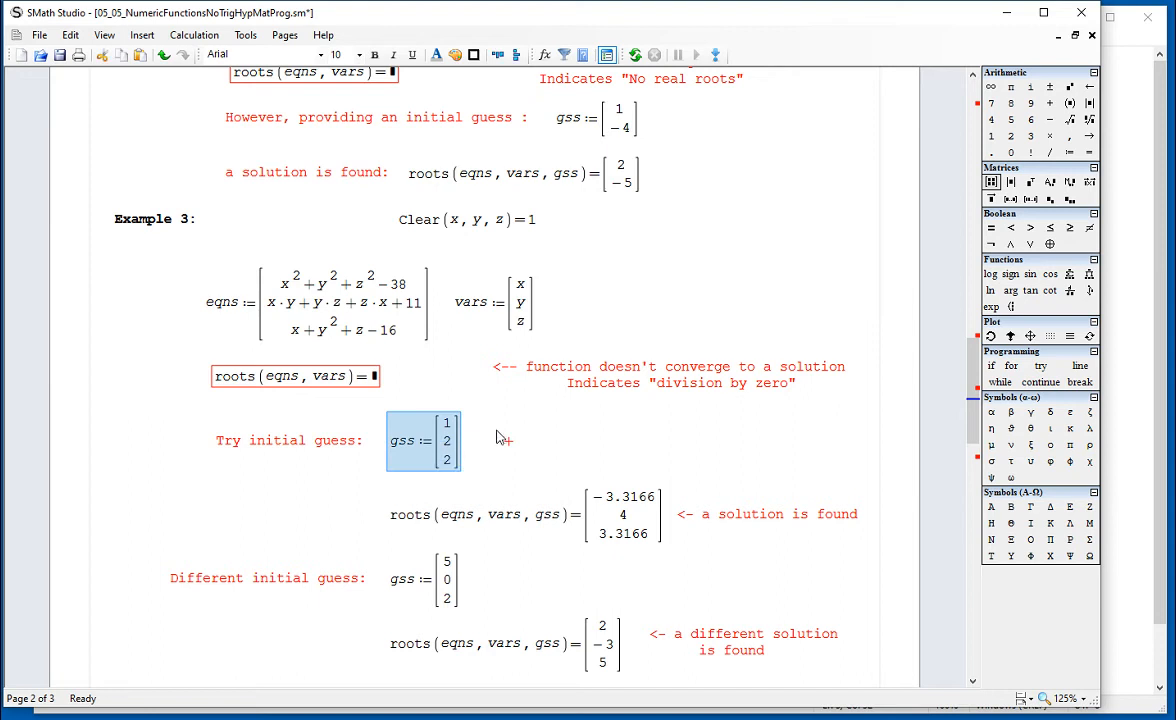
pyautogui.click(560, 412)
pyautogui.moveTo(664, 540); pyautogui.dragTo(640, 539)
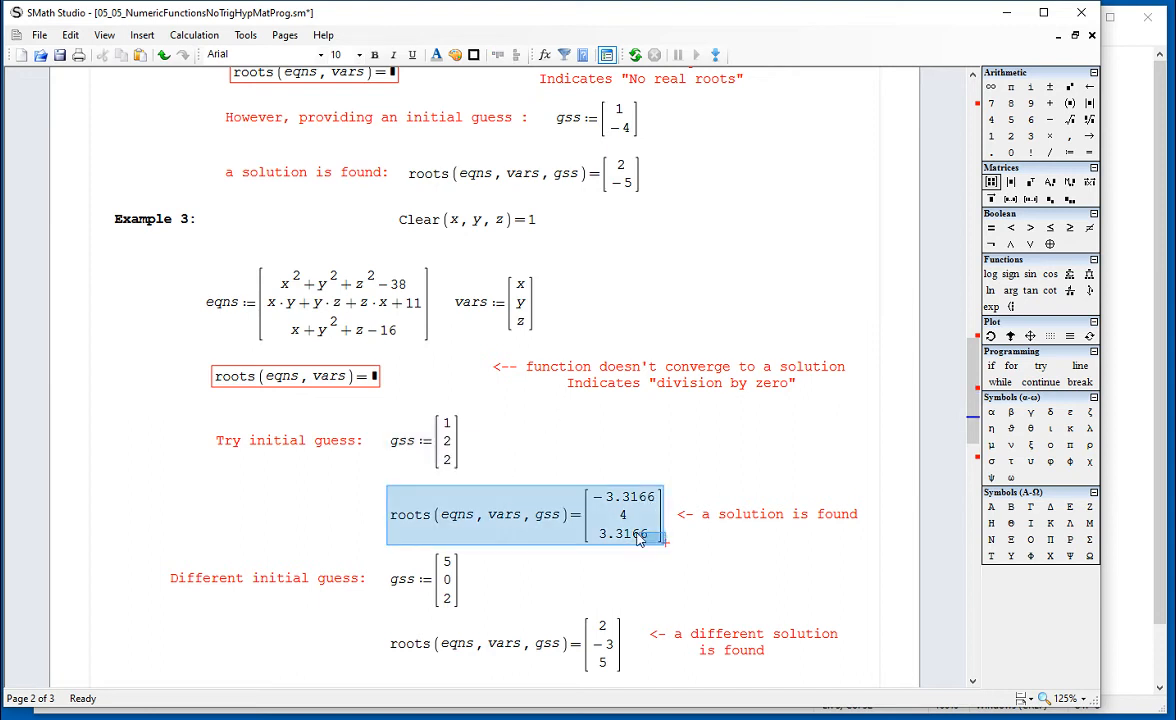
pyautogui.scroll(-3, 638, 470)
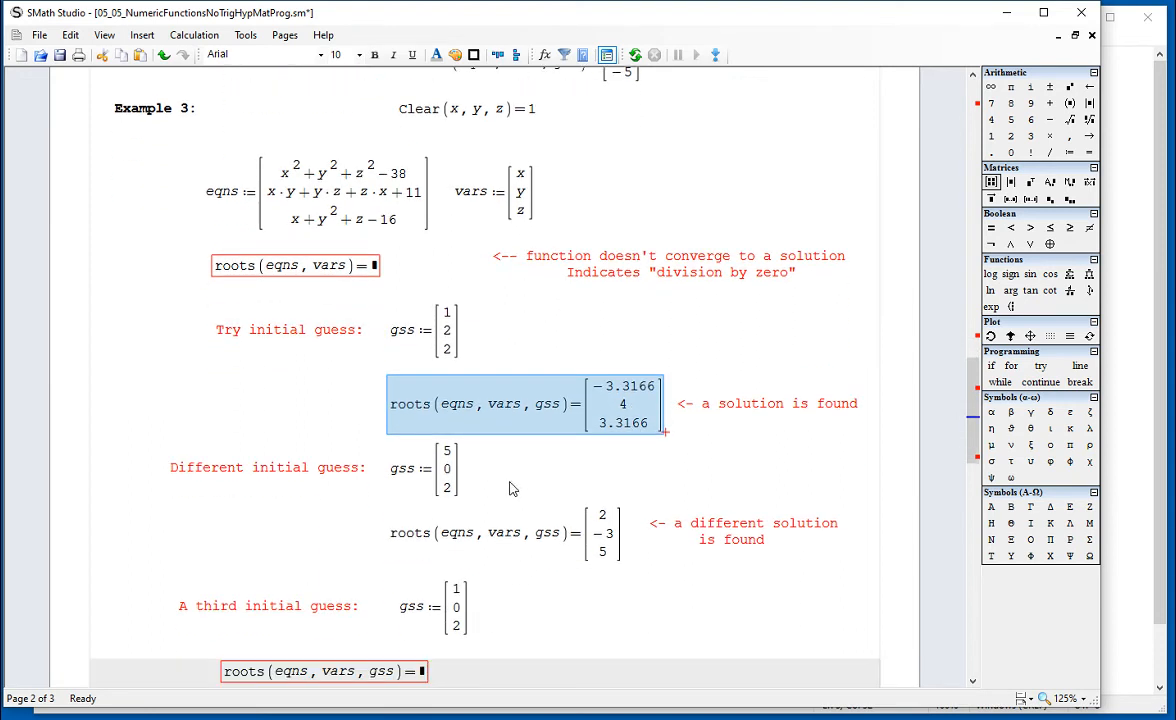
pyautogui.moveTo(509, 488); pyautogui.dragTo(452, 486)
pyautogui.moveTo(628, 589); pyautogui.dragTo(622, 570)
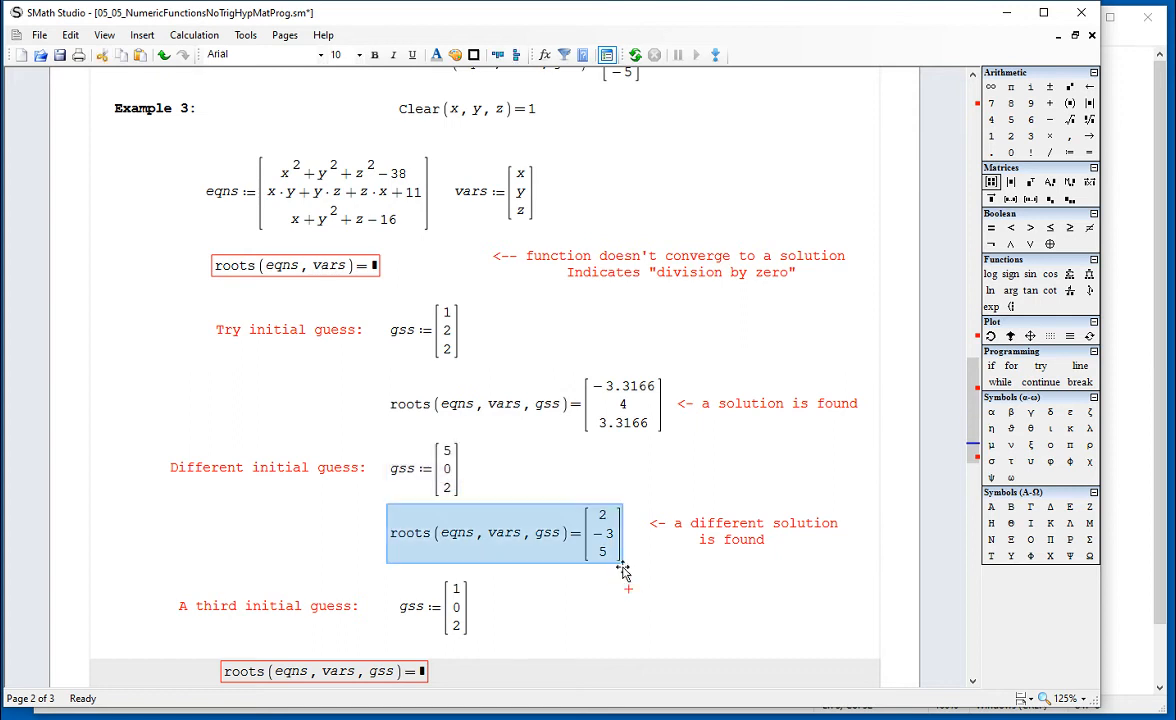
# Examine Example 3's third initial guess, the outcome of its roots call and the summary on trying several guesses
pyautogui.scroll(-2, 640, 575)
pyautogui.click(455, 537)
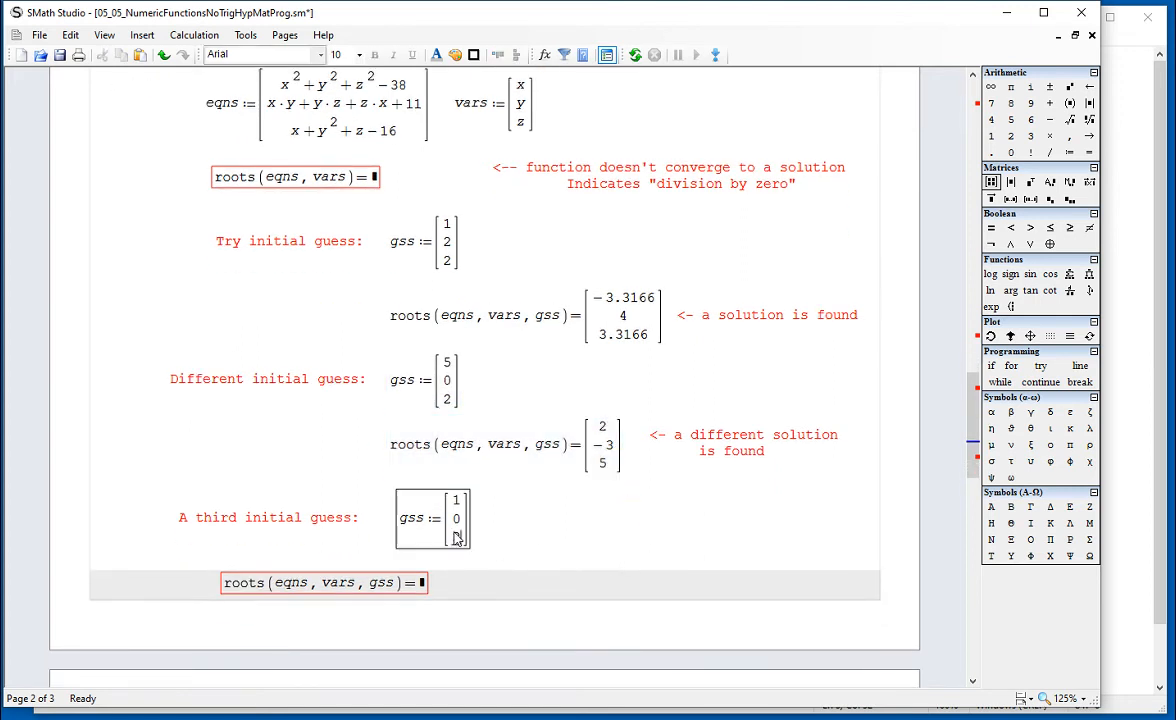
pyautogui.click(410, 588)
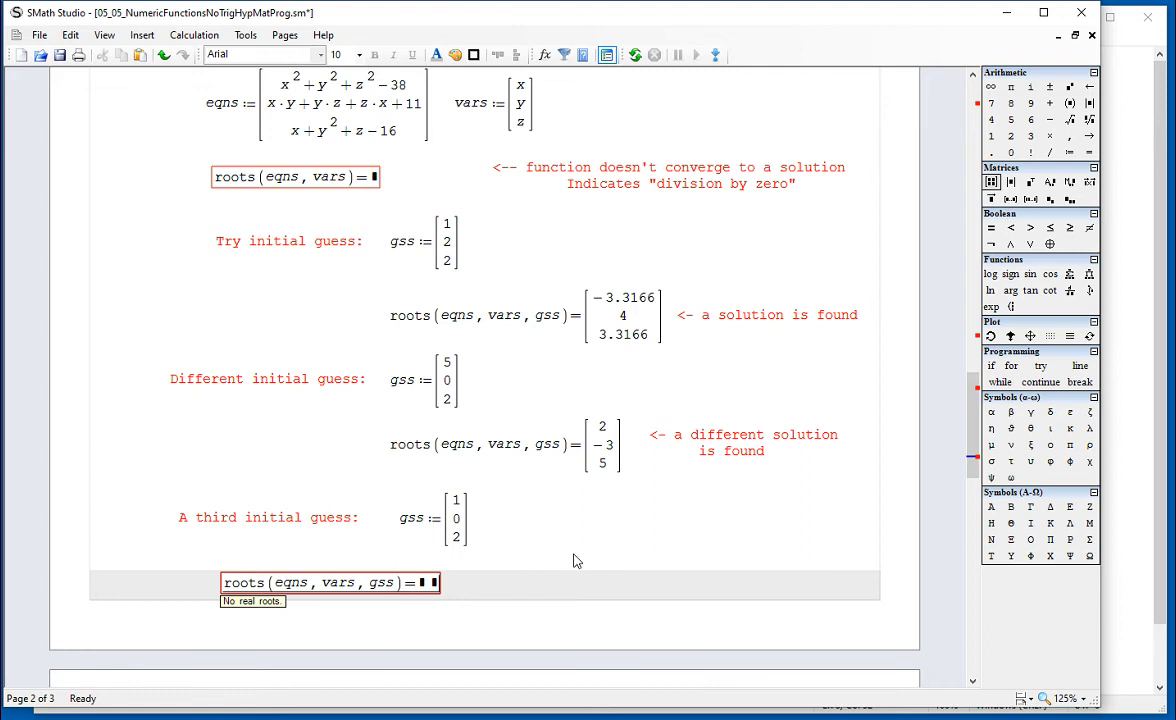
pyautogui.scroll(-3, 575, 561)
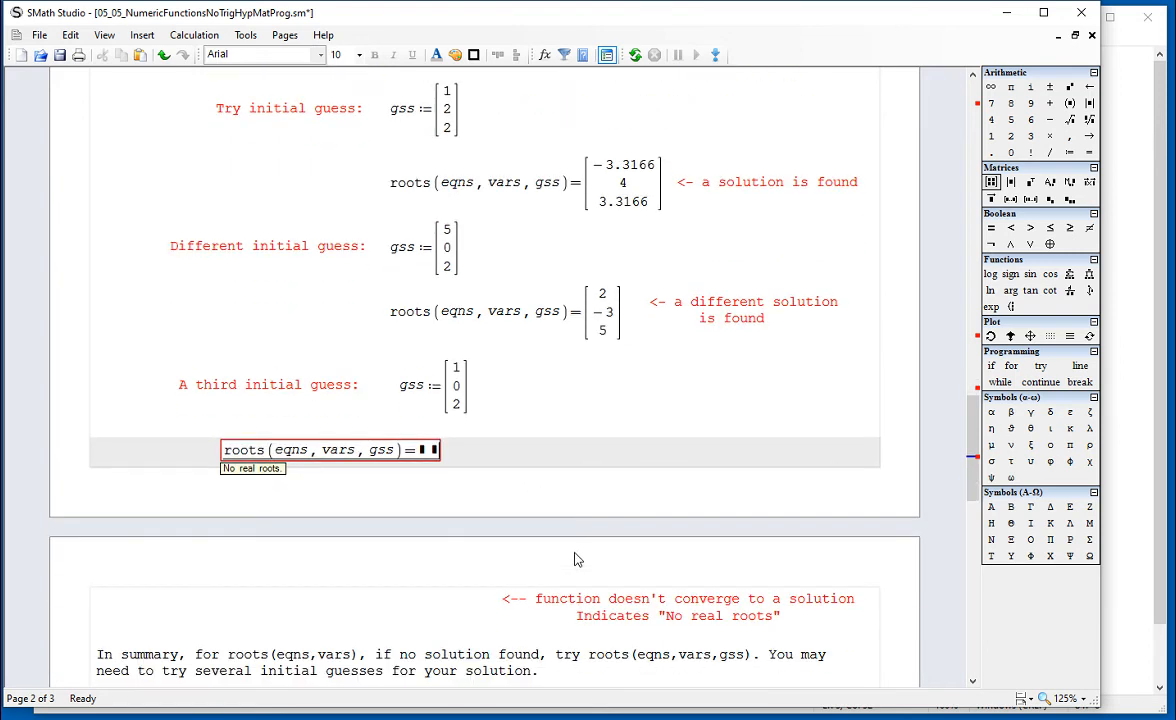
pyautogui.scroll(-2, 575, 560)
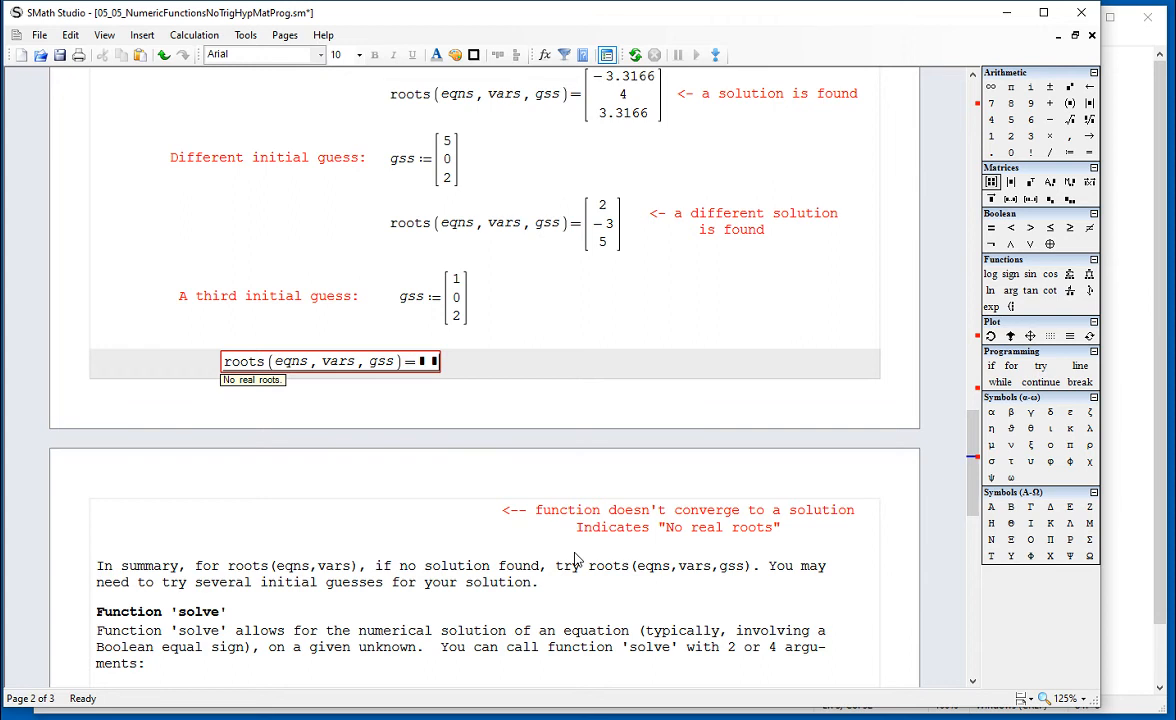
pyautogui.scroll(-5, 575, 561)
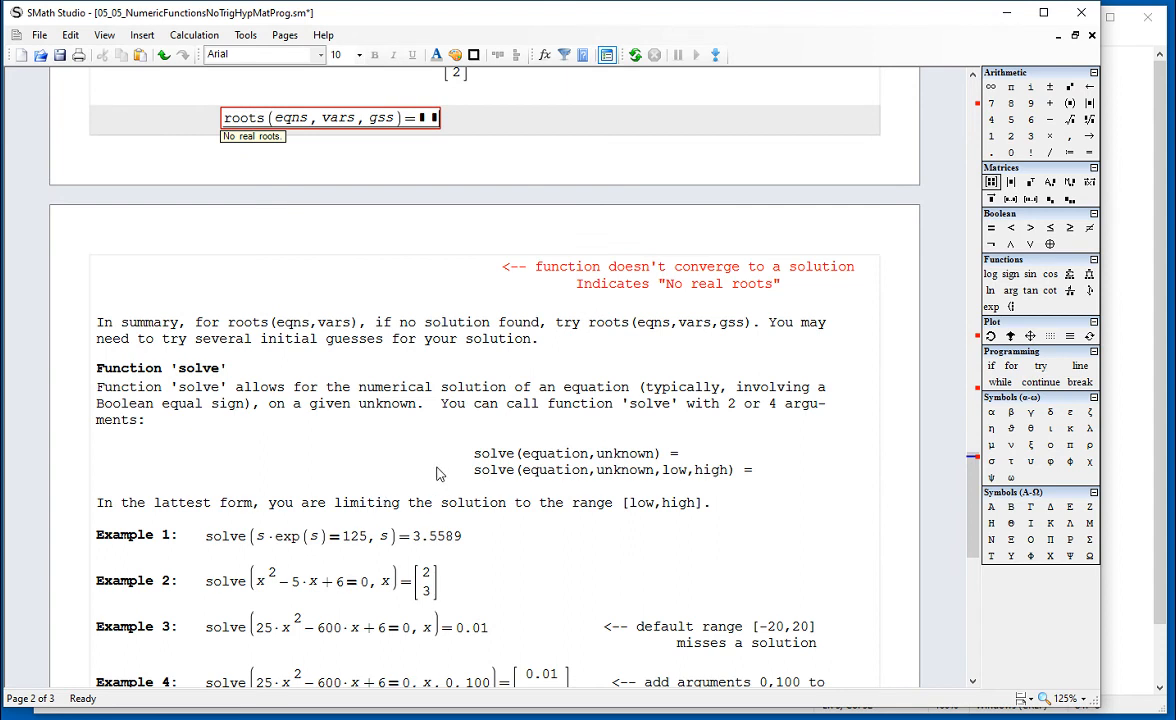
# Highlight the two-argument and four-argument forms of solve and the low,high arguments in the function's description
pyautogui.doubleClick(482, 455)
pyautogui.moveTo(482, 461); pyautogui.dragTo(680, 459)
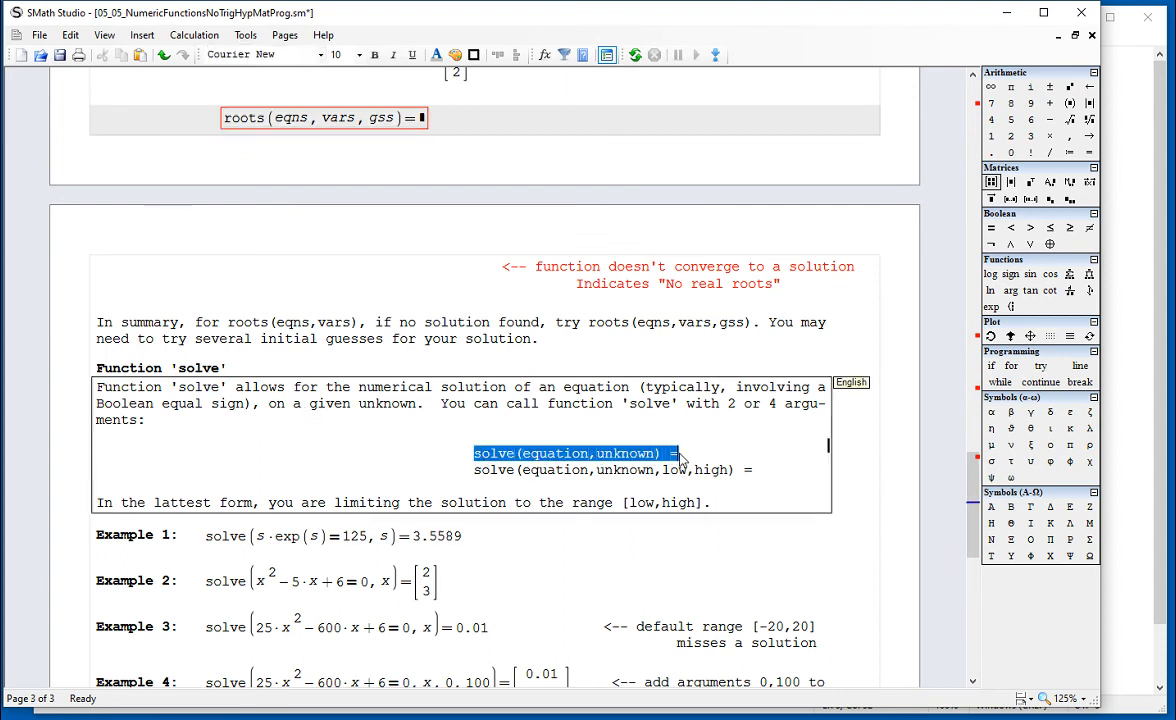
pyautogui.moveTo(478, 478); pyautogui.dragTo(745, 476)
pyautogui.click(770, 477)
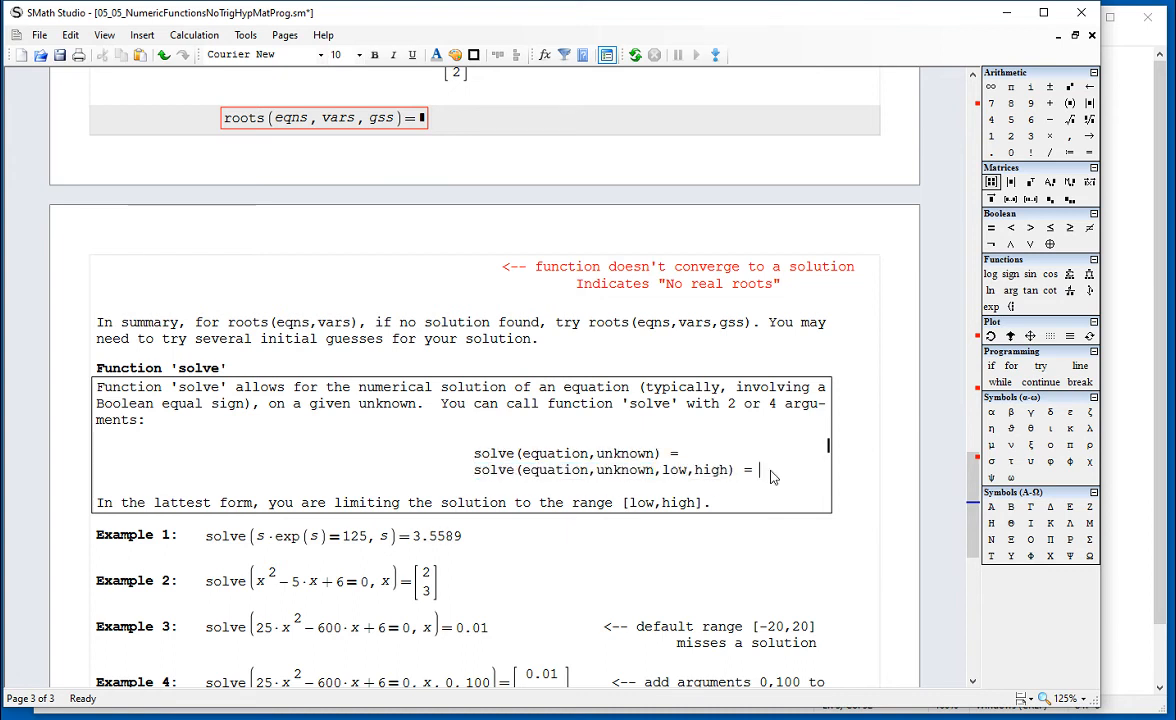
pyautogui.moveTo(664, 471); pyautogui.dragTo(729, 472)
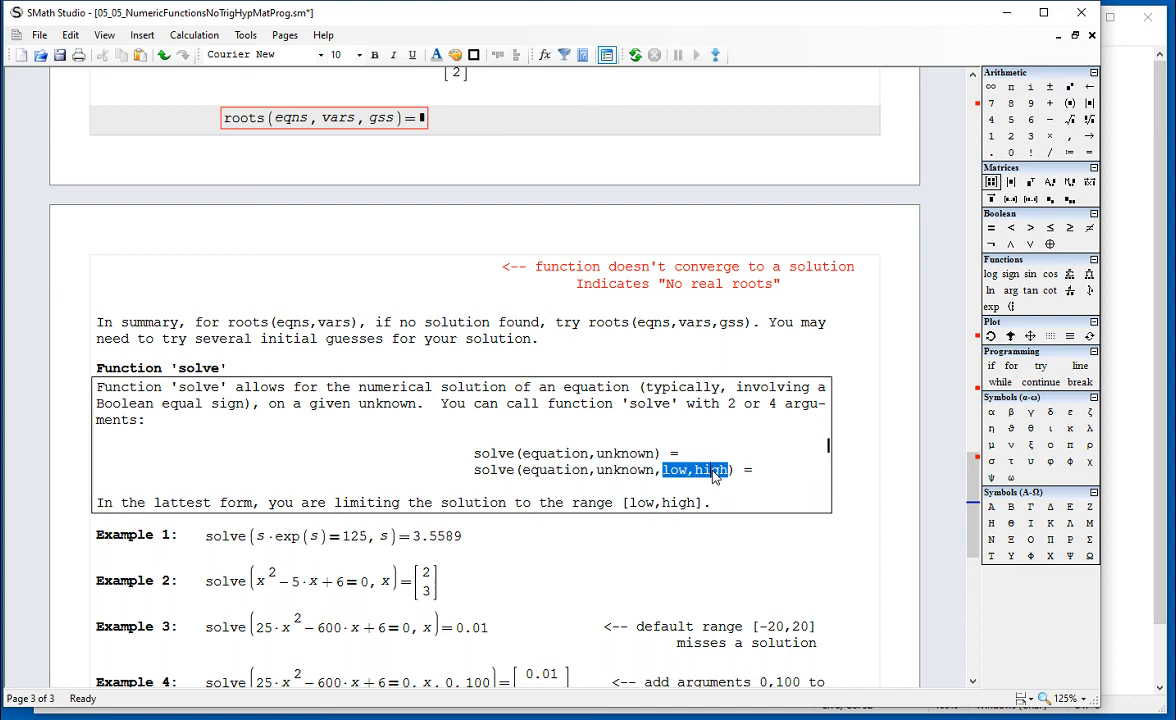
pyautogui.scroll(-3, 716, 478)
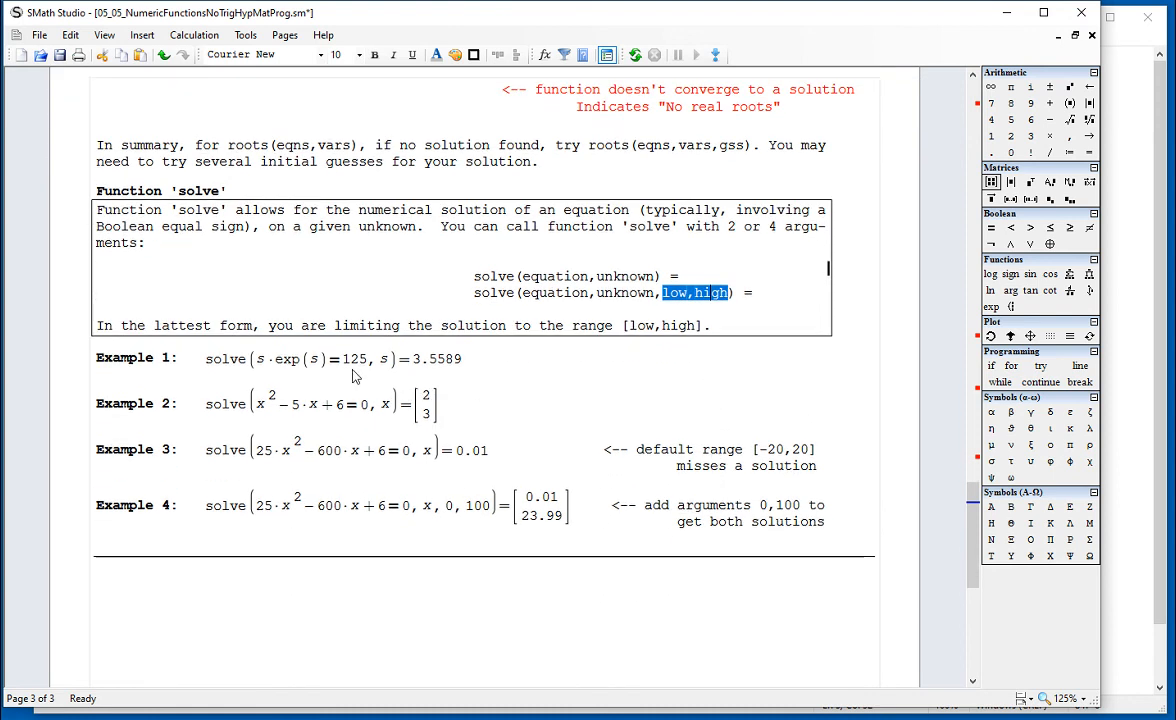
# Review the equation and unknown in the solve calls of Example 1 and Example 2 under Function 'solve'
pyautogui.click(353, 372)
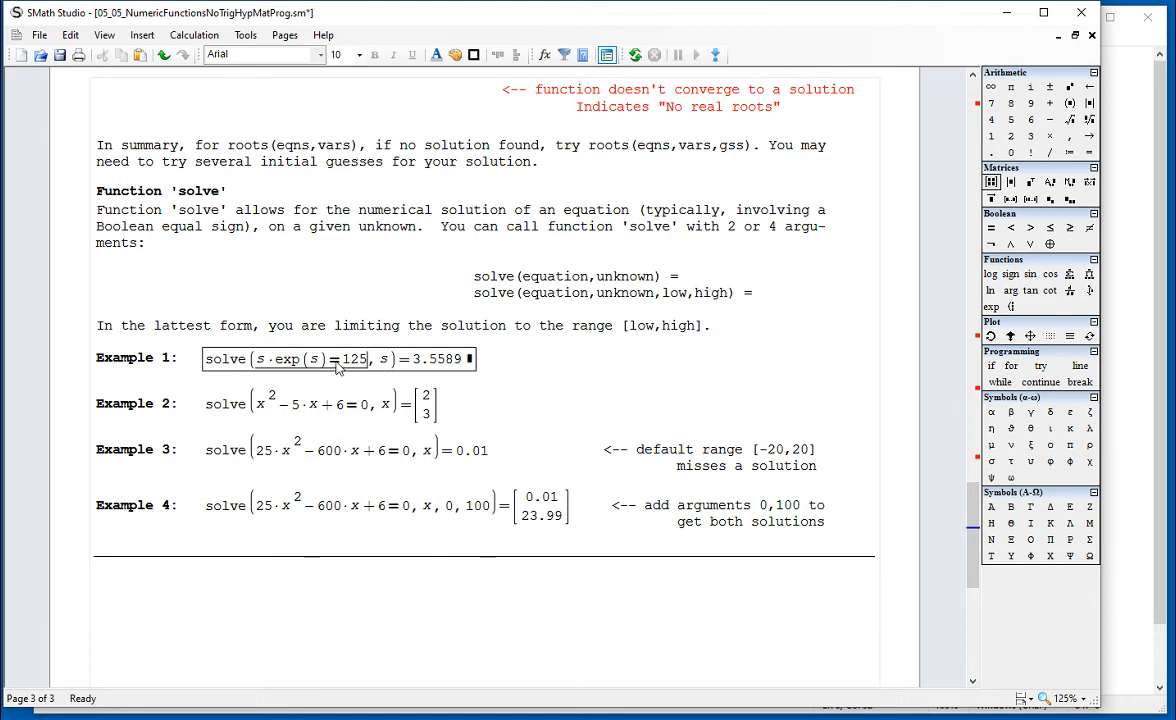
pyautogui.click(388, 362)
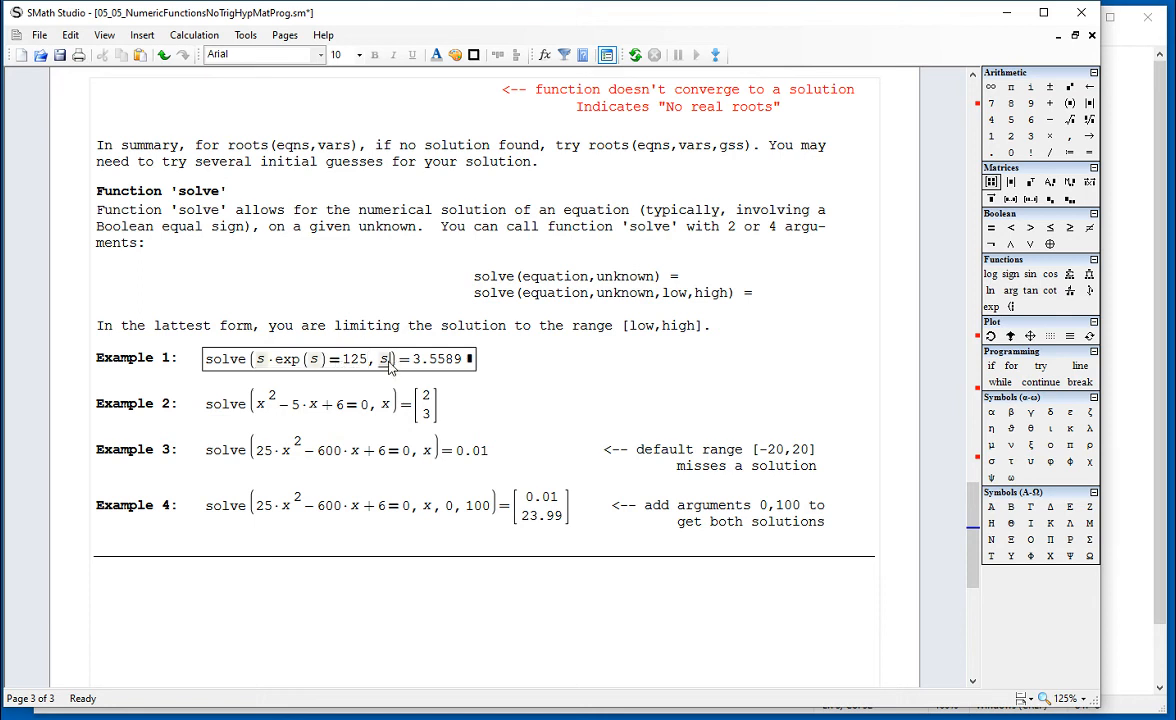
pyautogui.click(547, 360)
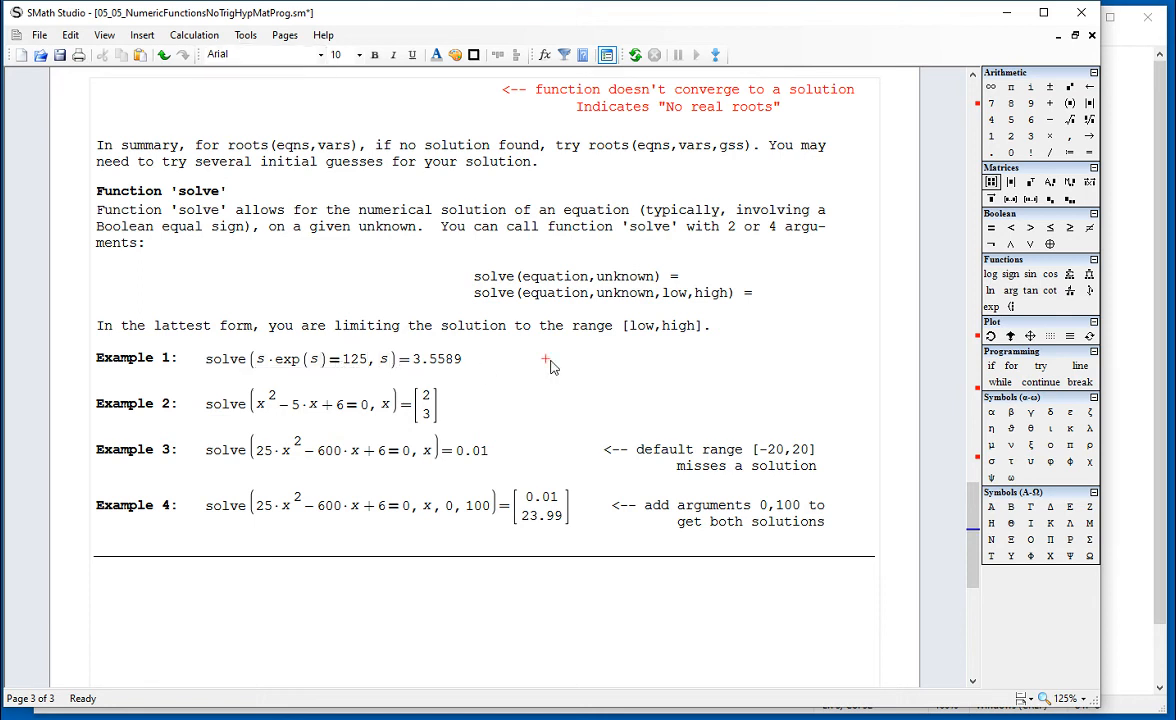
pyautogui.click(302, 420)
pyautogui.press('Right')
pyautogui.press('Right')
pyautogui.press('Right')
pyautogui.press('Right')
pyautogui.press('Right')
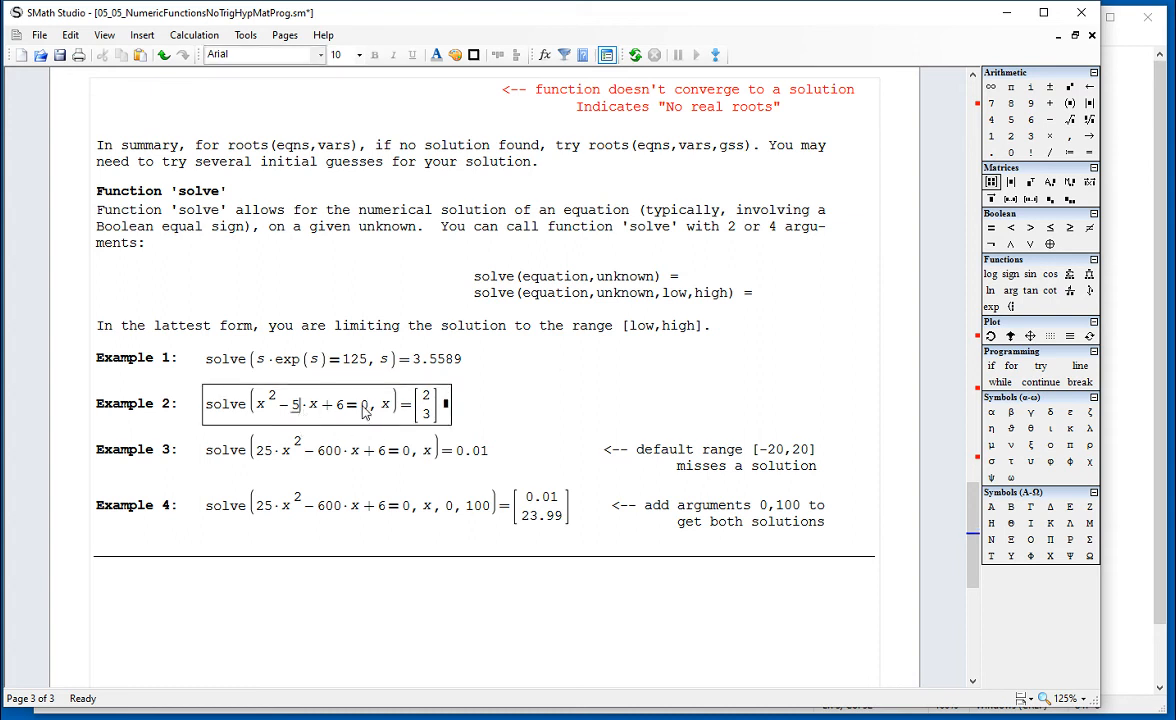
pyautogui.click(508, 395)
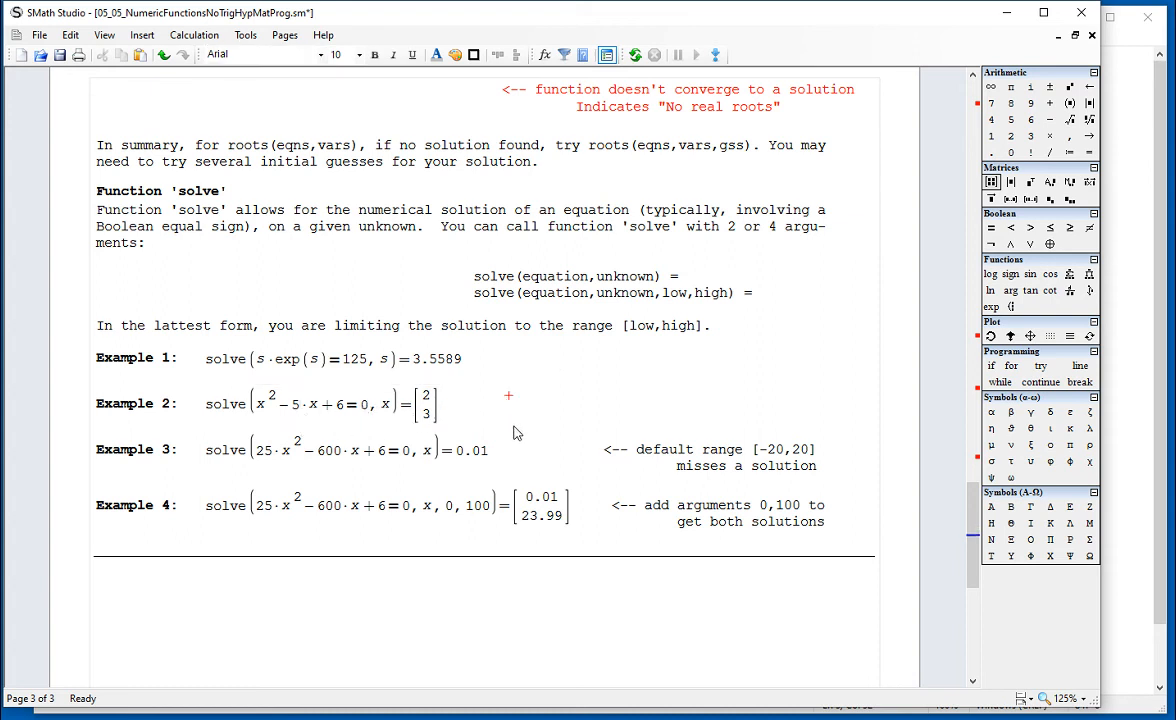
# Check the default Roots range in the calculation options that applies to Example 3's two-argument solve call
pyautogui.click(391, 455)
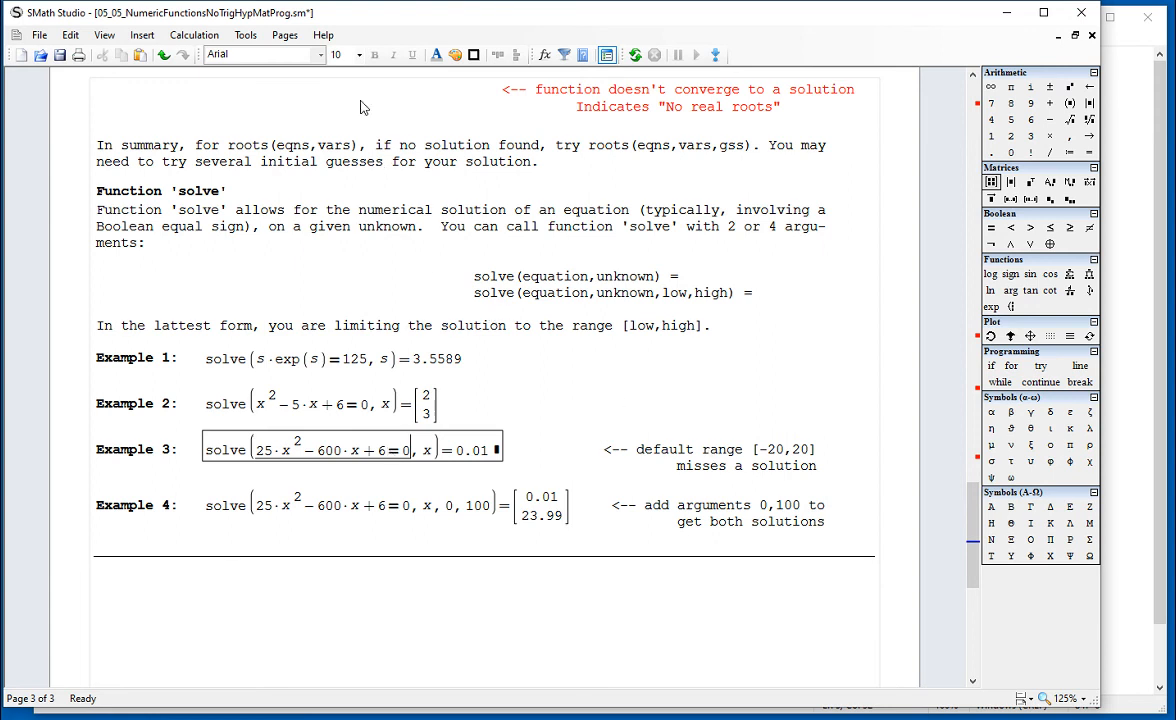
pyautogui.click(245, 36)
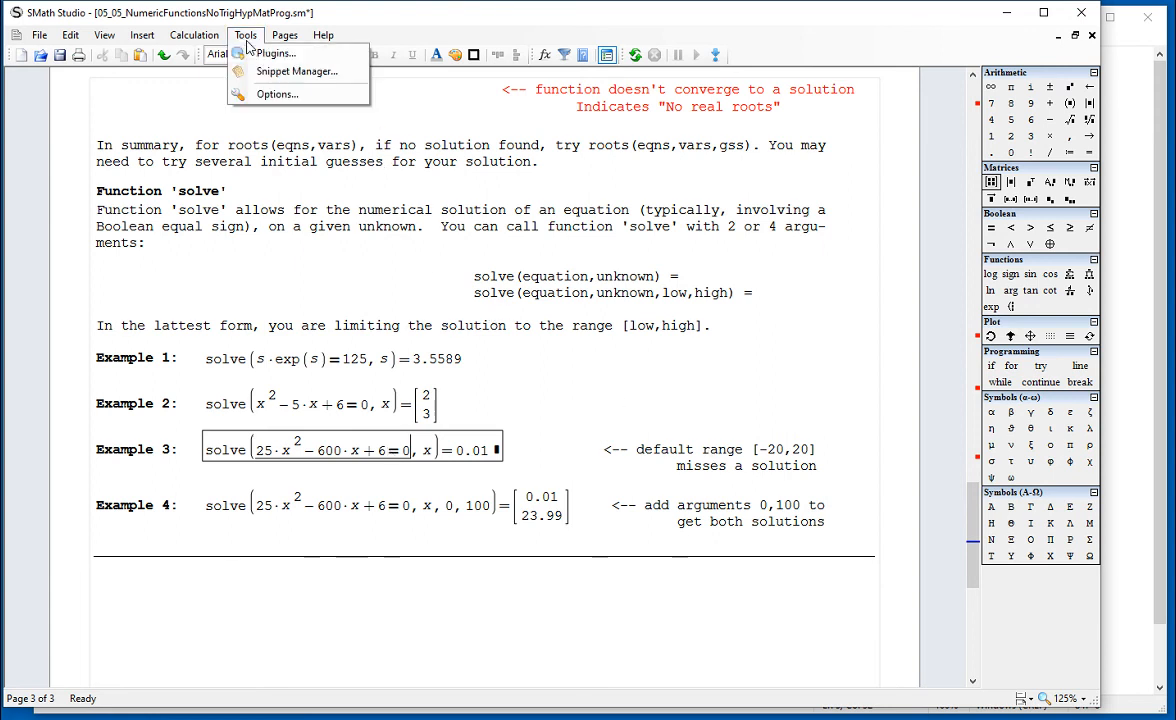
pyautogui.click(240, 93)
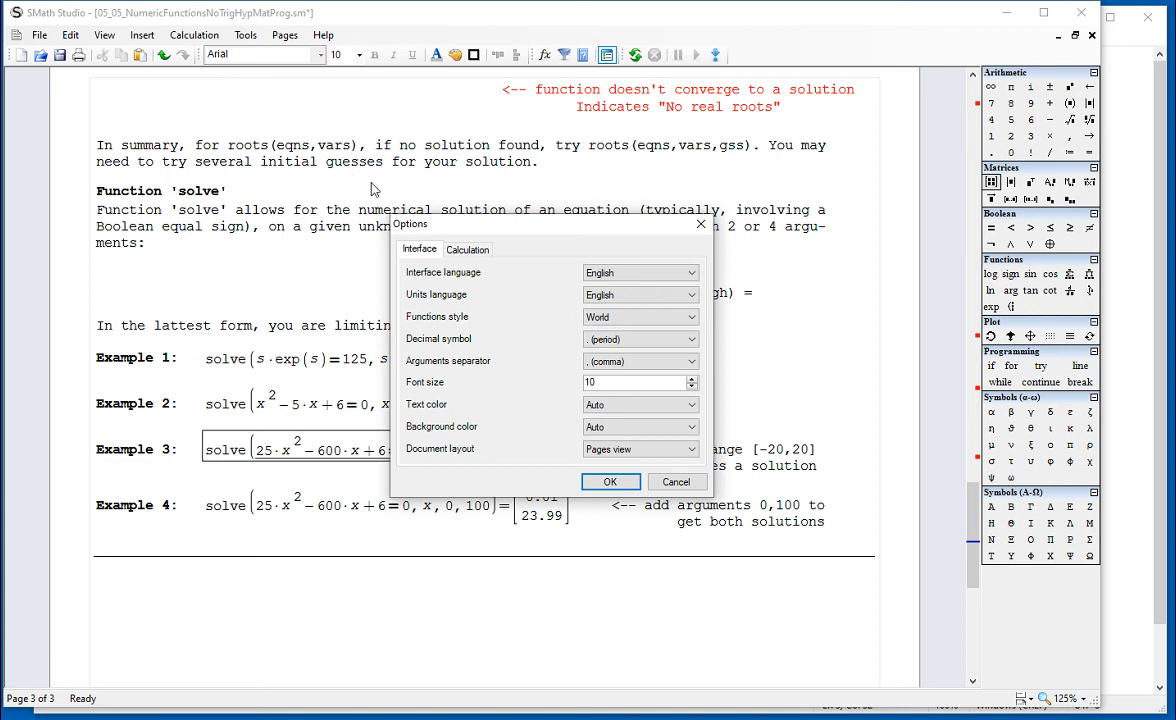
pyautogui.click(456, 249)
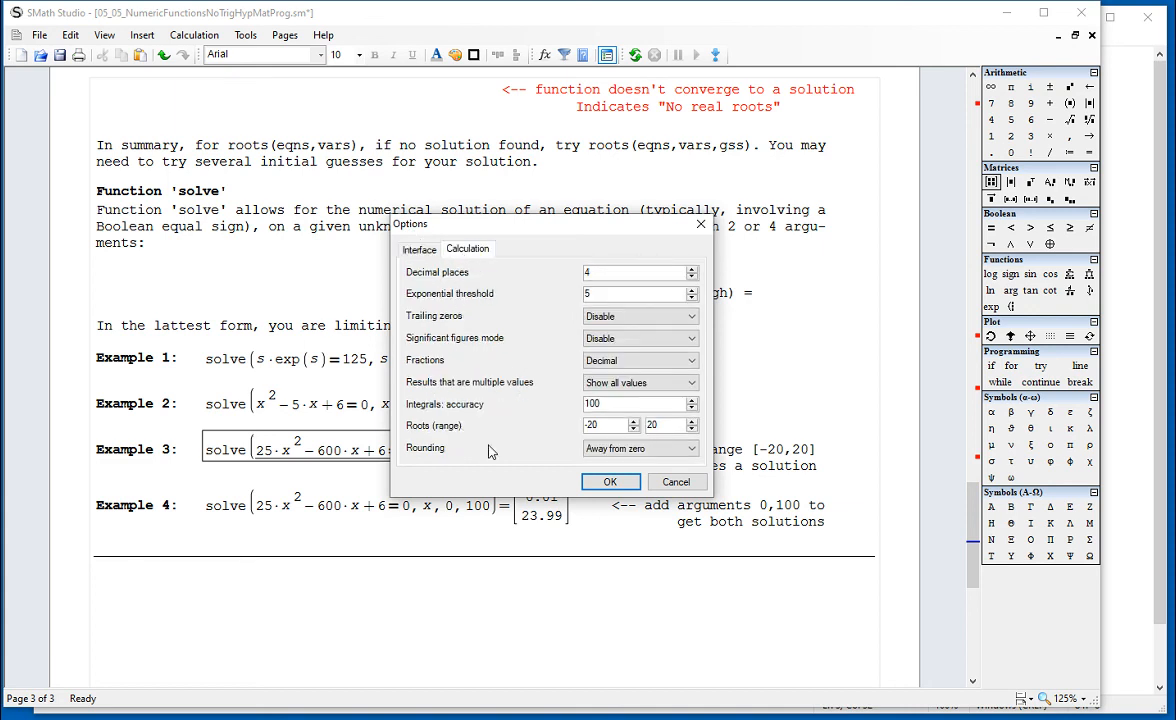
pyautogui.click(619, 484)
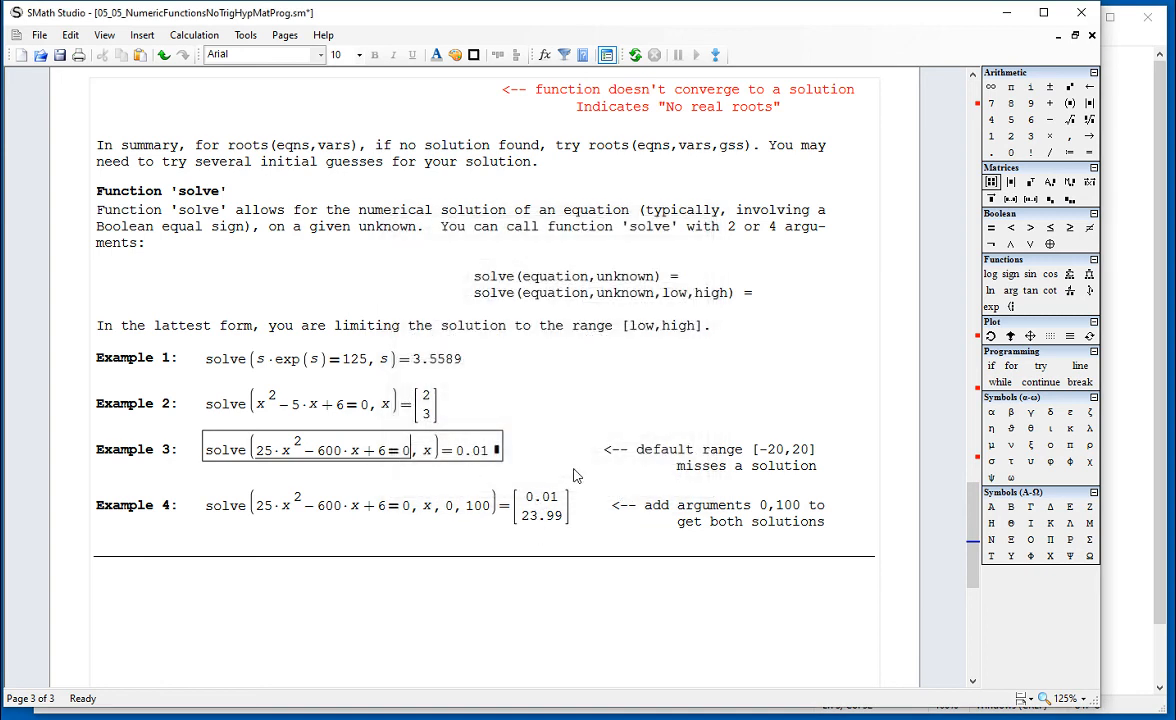
# Examine Example 4's second solution, its explanatory note and the range arguments 0 and 100 in its solve call
pyautogui.doubleClick(545, 516)
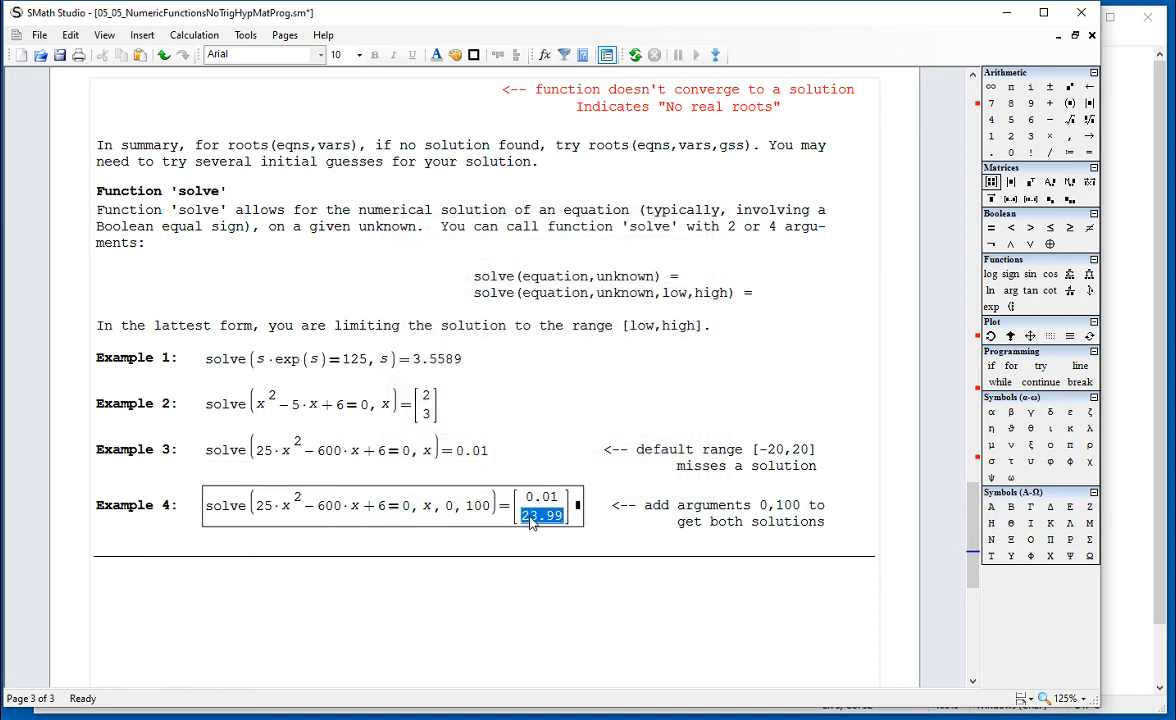
pyautogui.click(517, 435)
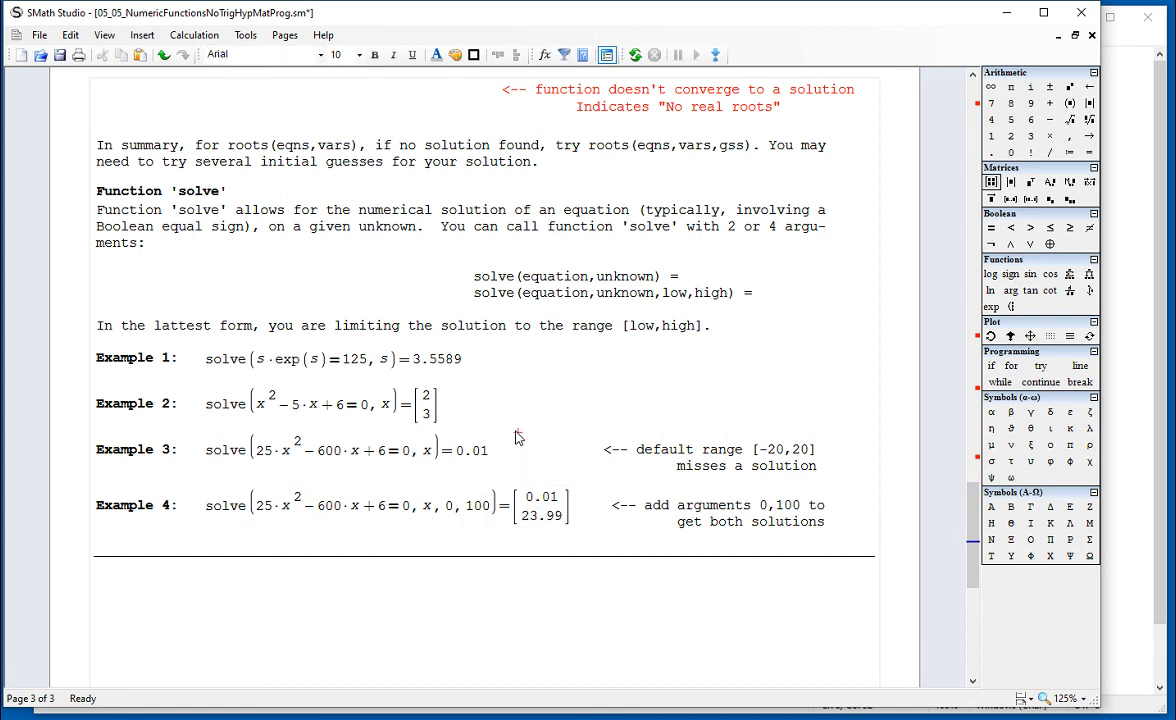
pyautogui.click(708, 521)
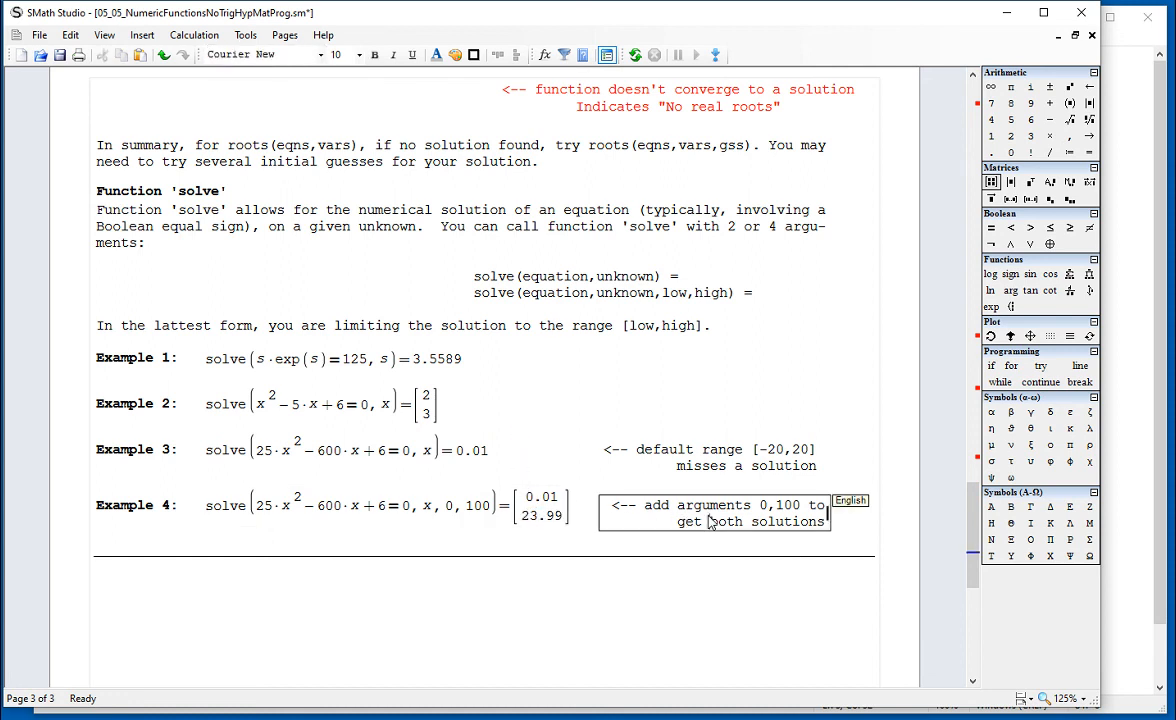
pyautogui.moveTo(449, 511); pyautogui.dragTo(473, 512)
pyautogui.click(473, 512)
pyautogui.scroll(-1, 476, 517)
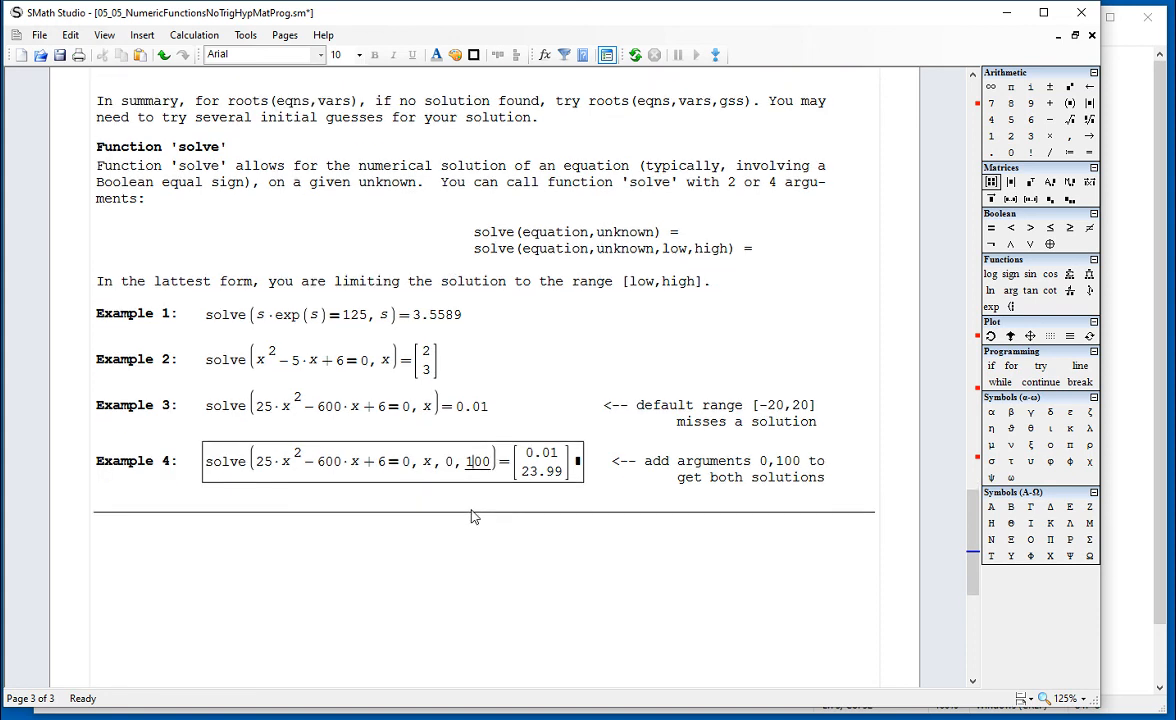
# Collapse the "Functions for solving equations" section at the beginning of the document
pyautogui.scroll(3, 473, 514)
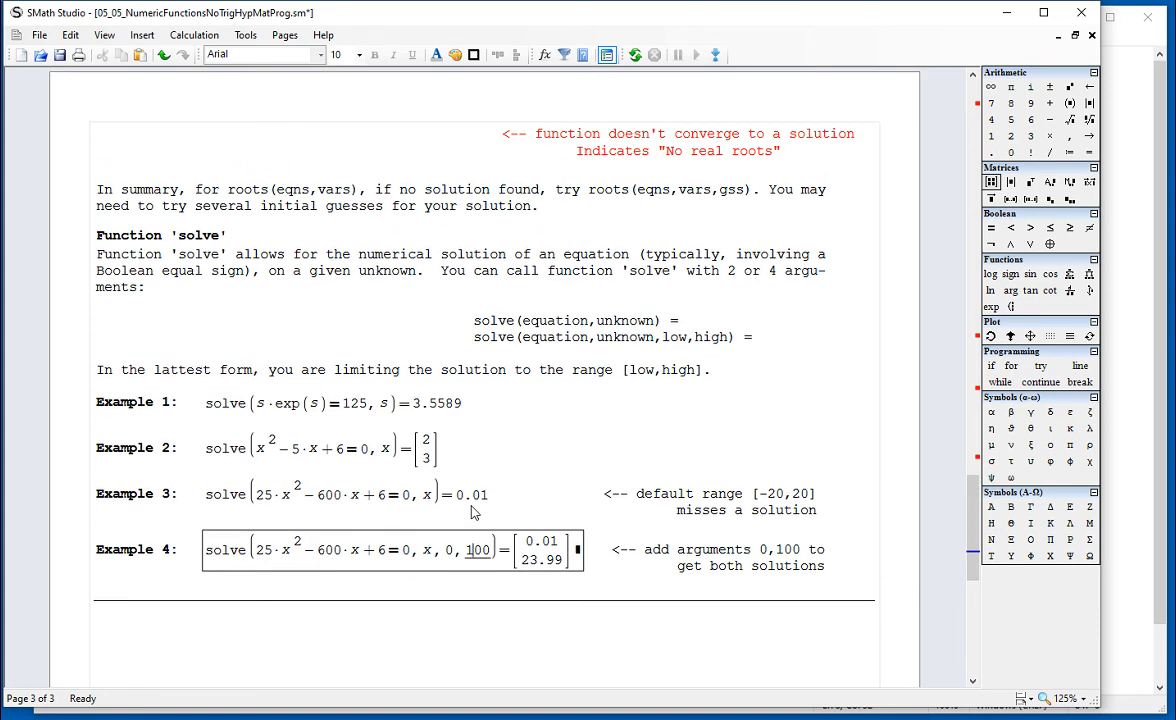
pyautogui.scroll(10, 473, 512)
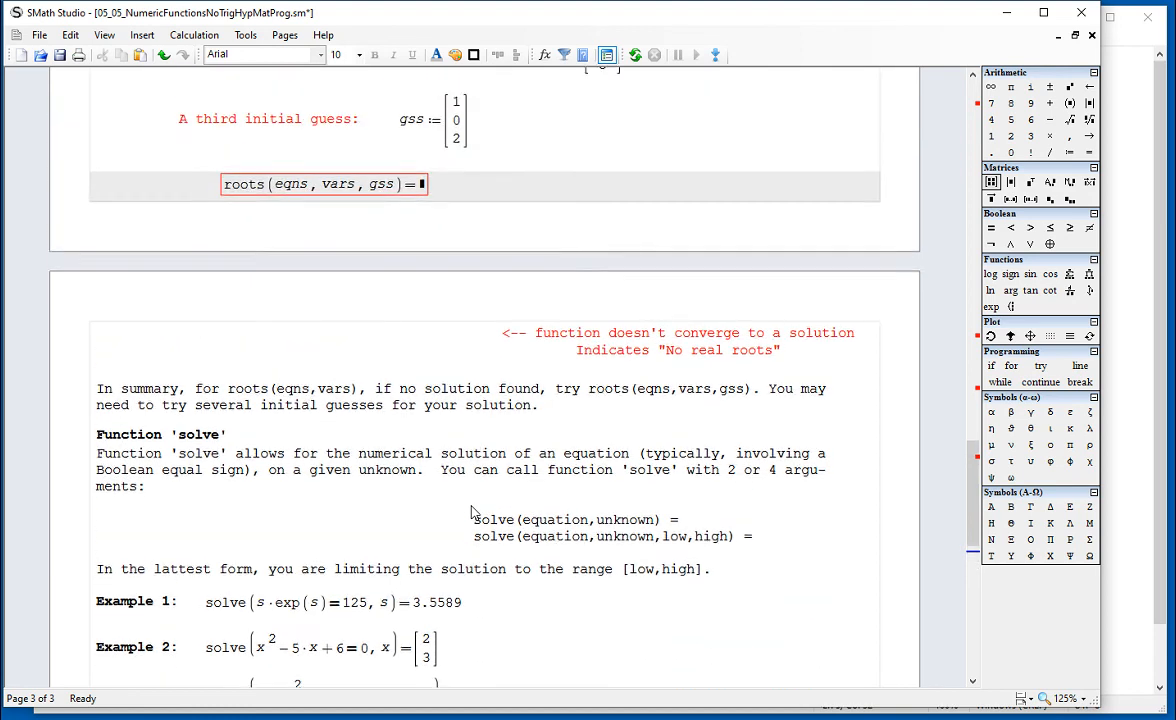
pyautogui.scroll(15, 474, 512)
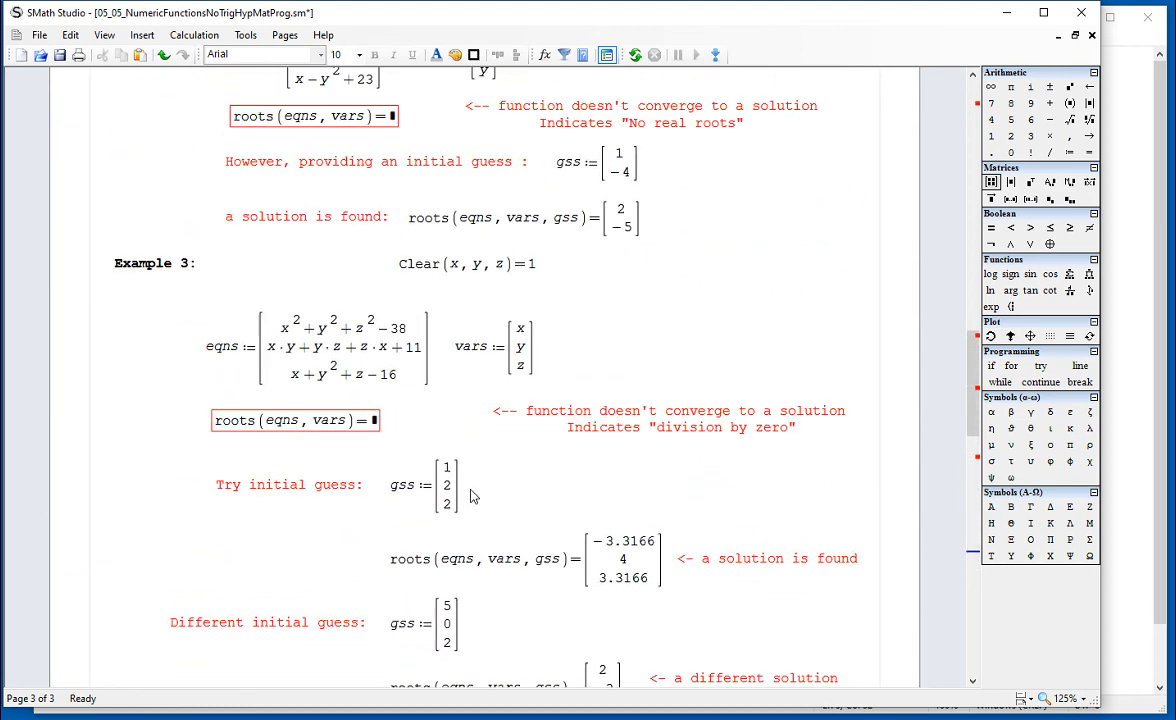
pyautogui.scroll(13, 474, 493)
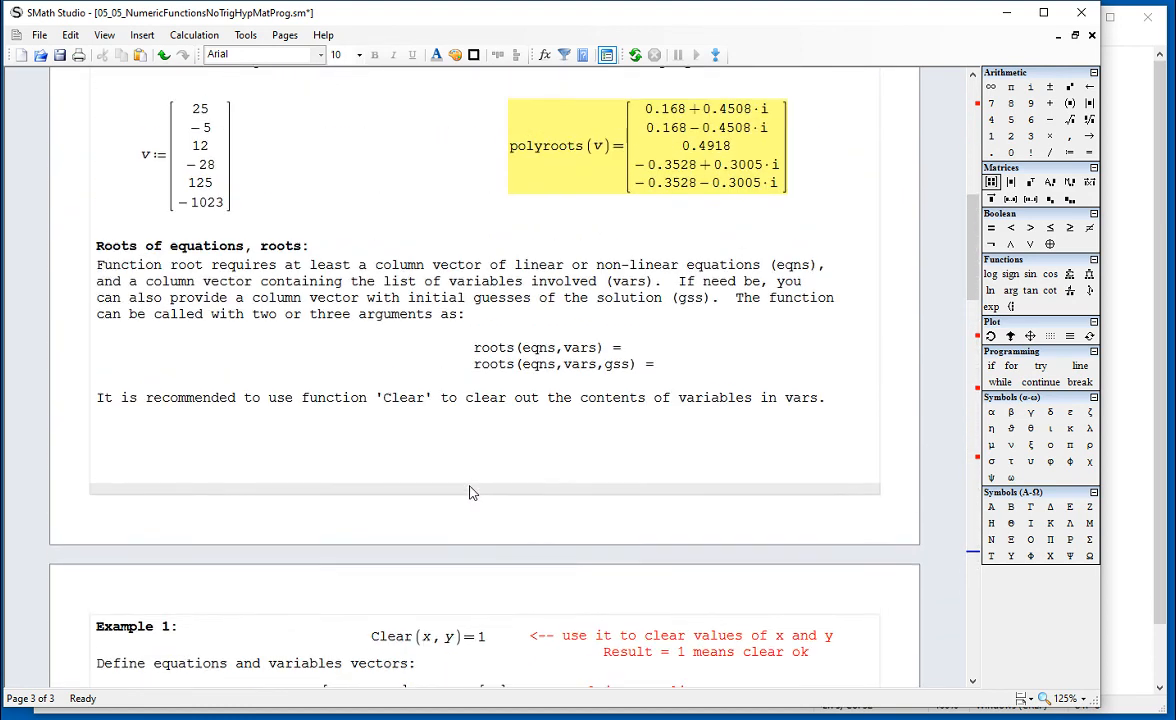
pyautogui.scroll(3, 472, 492)
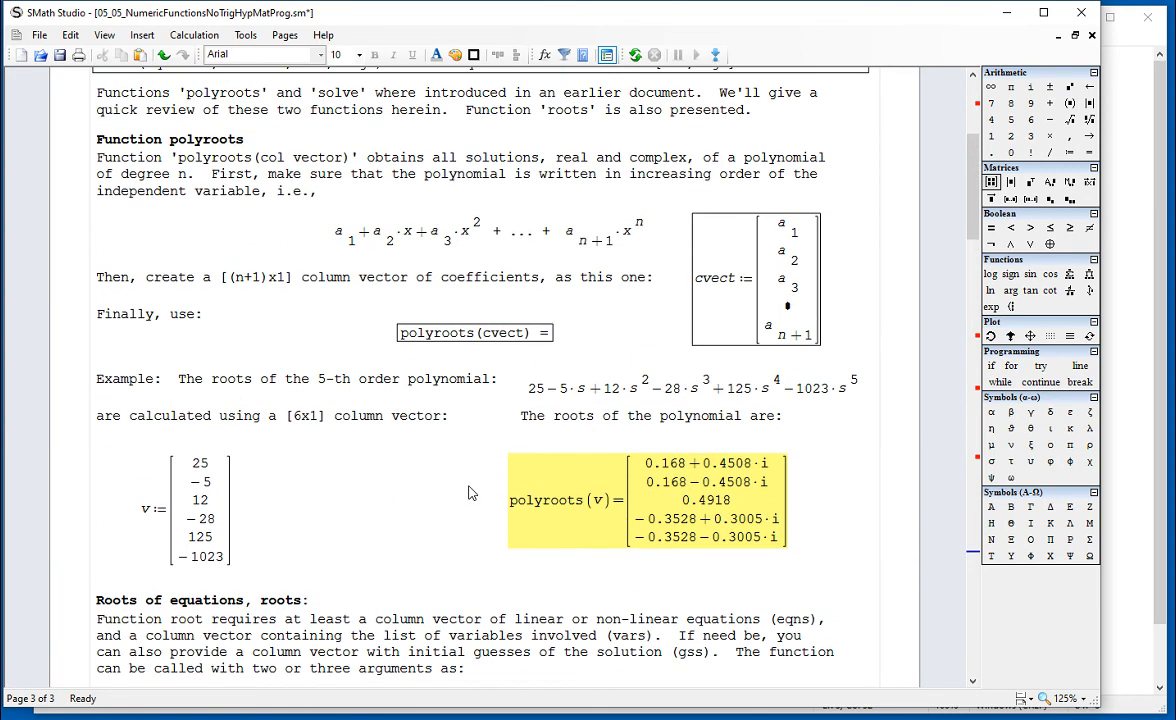
pyautogui.scroll(7, 470, 493)
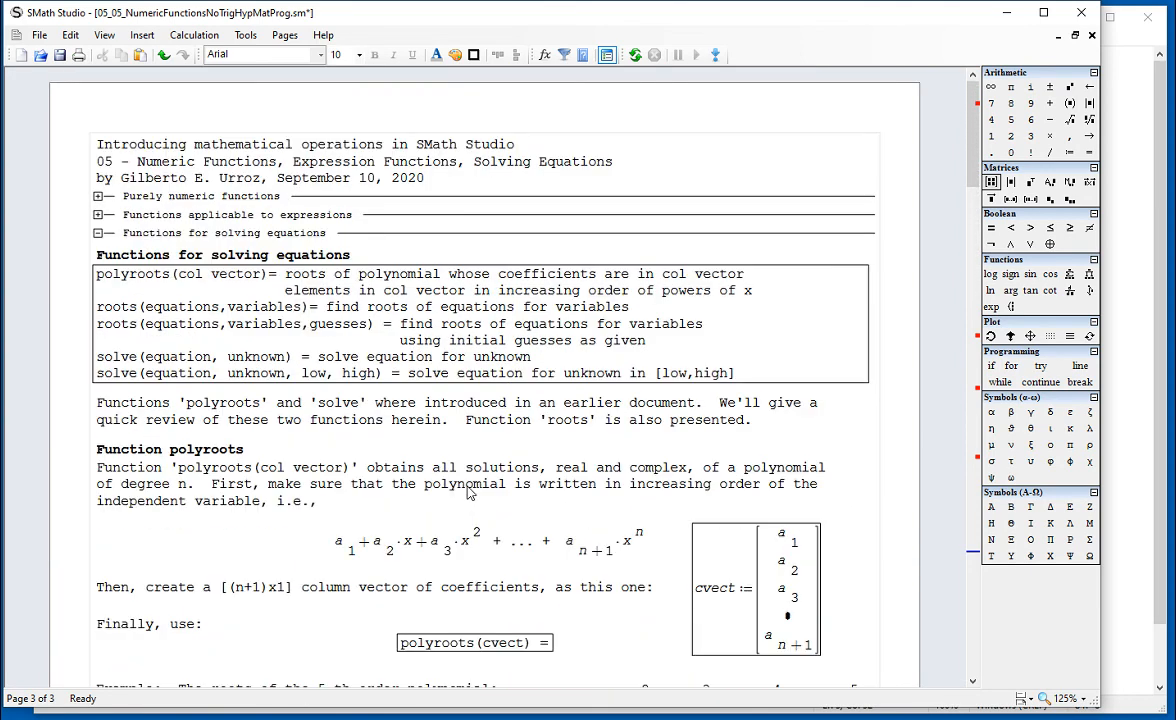
pyautogui.click(98, 233)
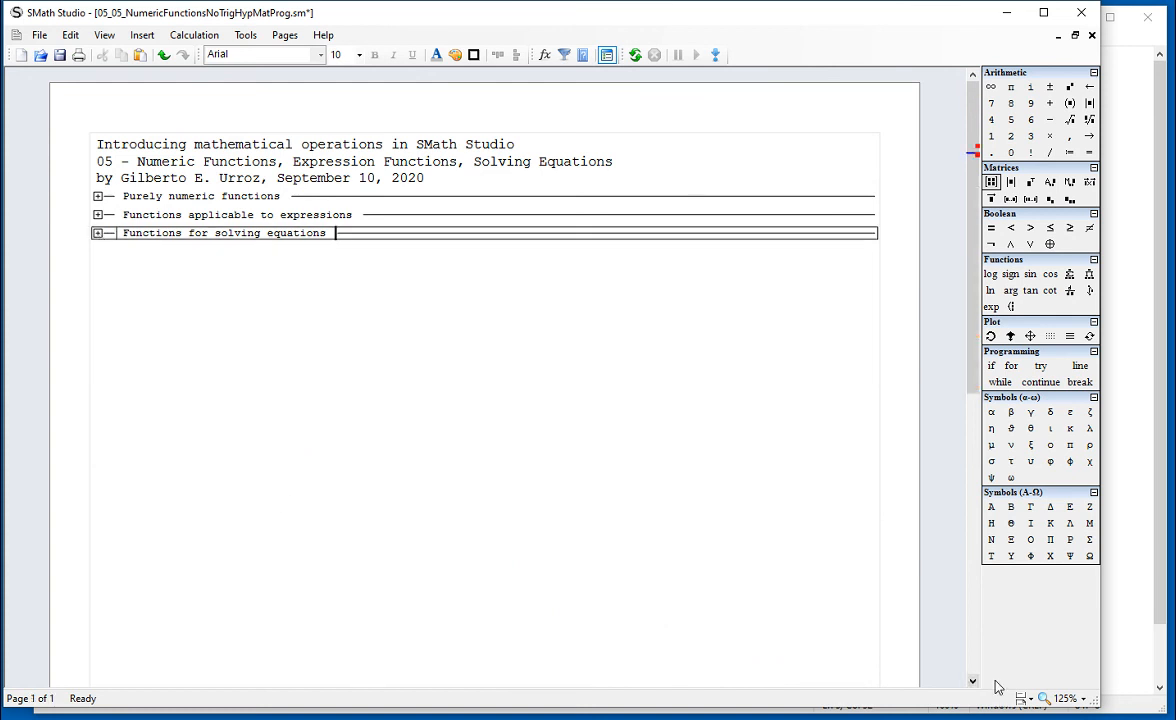
# Switch to the Notepad title text and highlight "Functions for solving equations", the number 05 and "Intro Math Operations"
pyautogui.hotkey('alt', 'Tab')
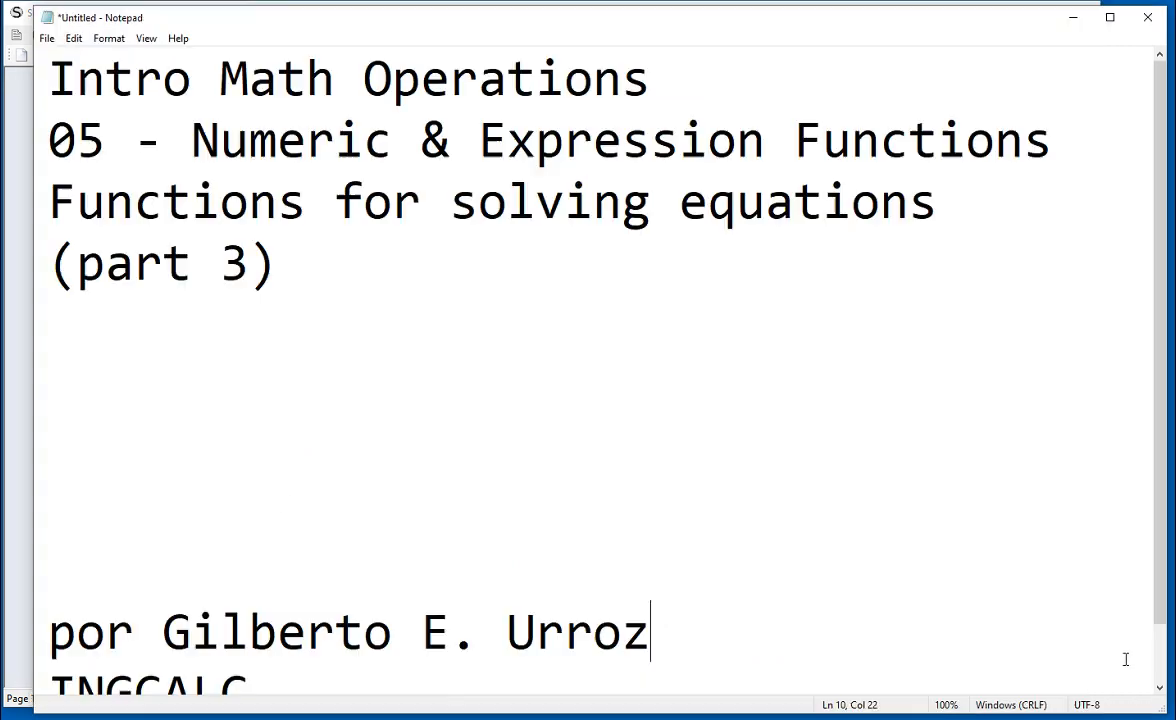
pyautogui.moveTo(48, 200); pyautogui.dragTo(979, 205)
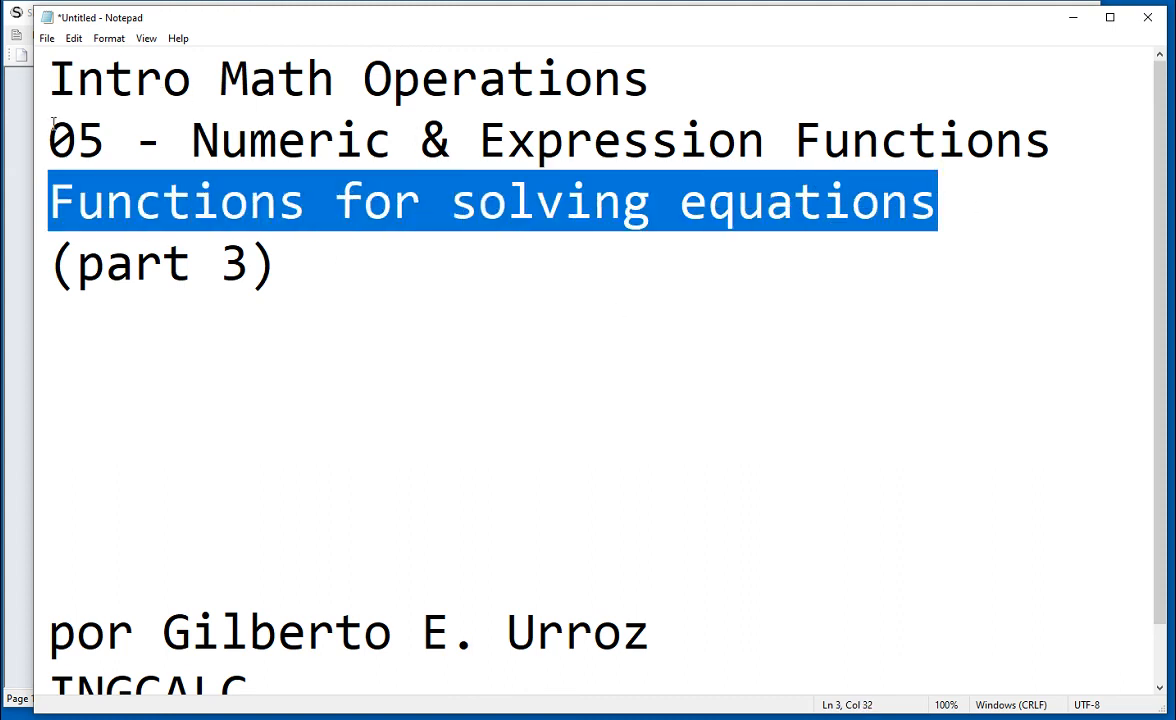
pyautogui.moveTo(48, 140); pyautogui.dragTo(101, 150)
pyautogui.moveTo(50, 82); pyautogui.dragTo(706, 89)
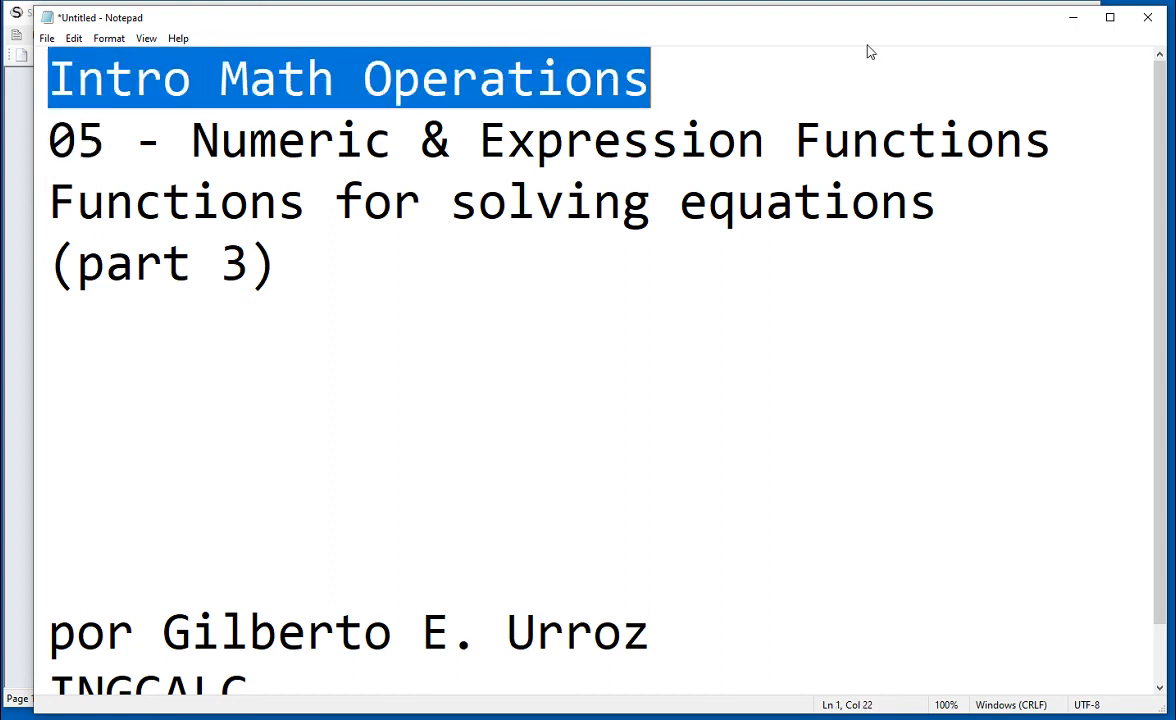